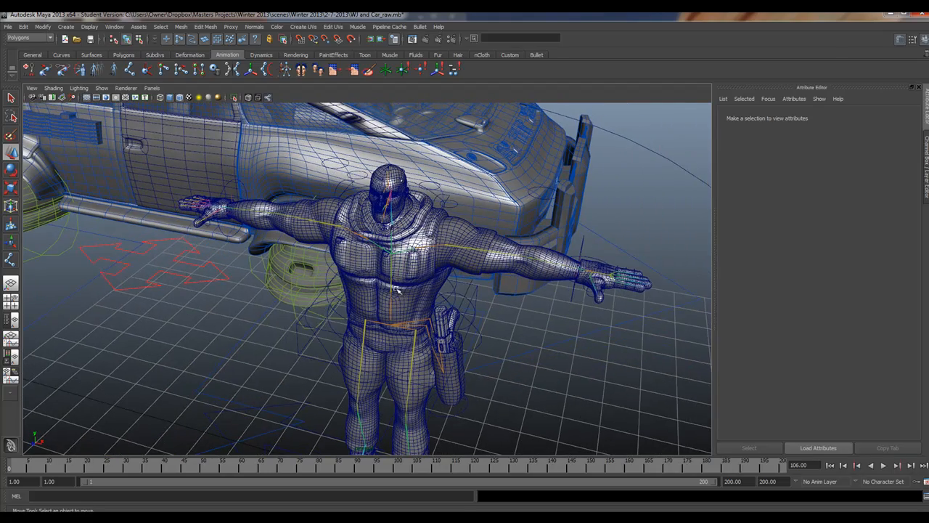
Step: Try rotating the character's hips control curve, and undo the rotation
alt+middle_drag(399, 296, 471, 188)
alt+right_drag(471, 189, 485, 222)
alt+right_drag(416, 214, 573, 238)
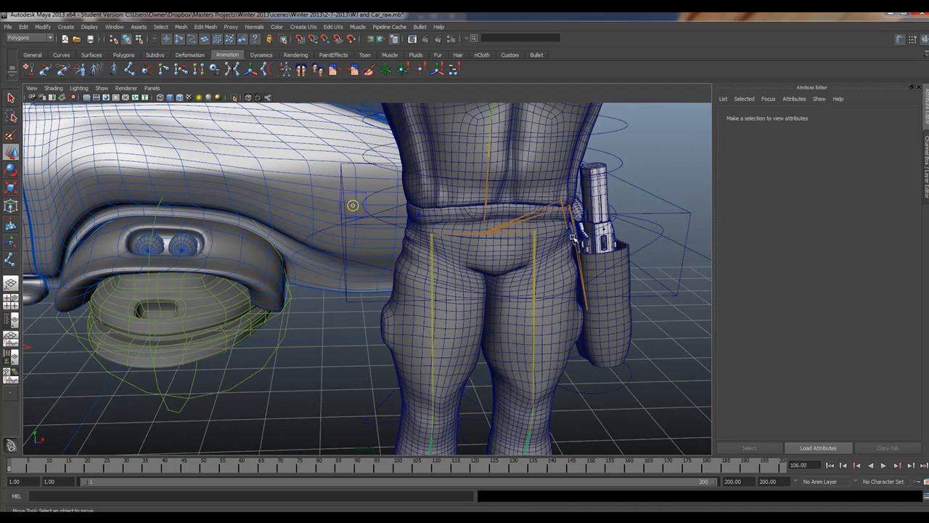
click(336, 256)
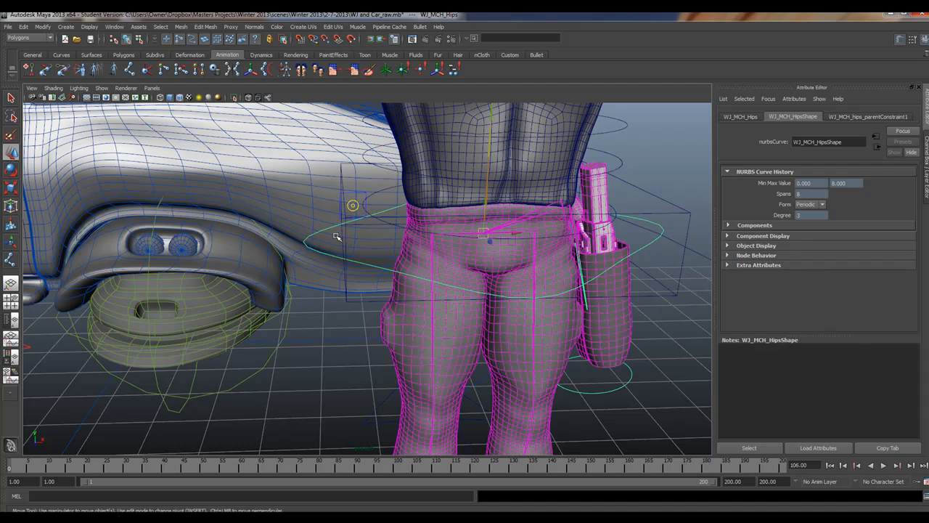
key(e)
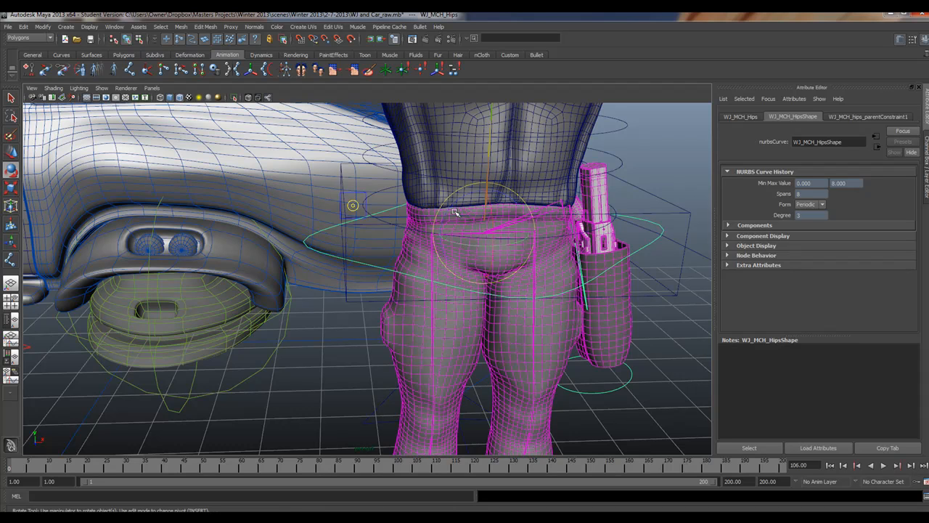
drag(450, 208, 463, 220)
key(ctrl+z)
Step: Try lifting the left foot control curve so the knee bends, and undo the move
alt+drag(409, 267, 413, 228)
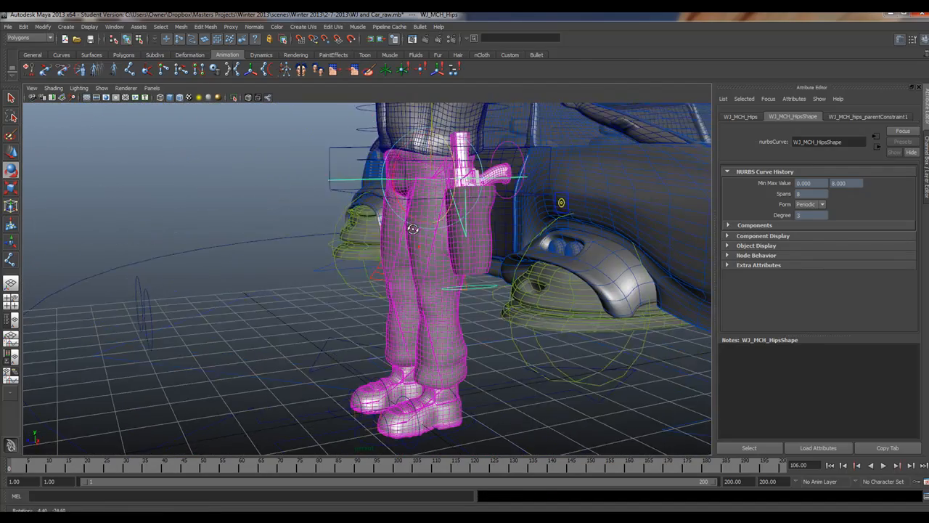
alt+middle_drag(413, 228, 367, 168)
alt+drag(392, 210, 409, 259)
alt+right_drag(409, 259, 492, 386)
key(e)
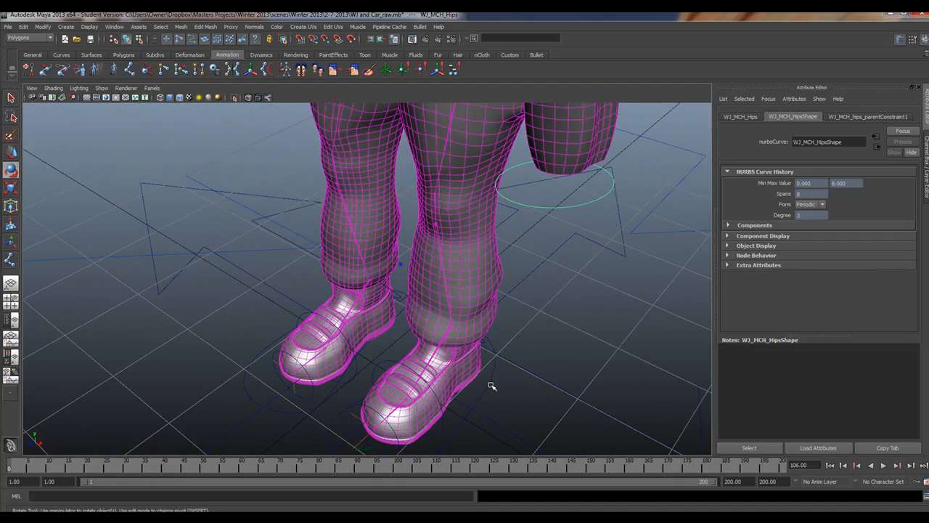
drag(479, 397, 468, 406)
alt+drag(543, 398, 501, 381)
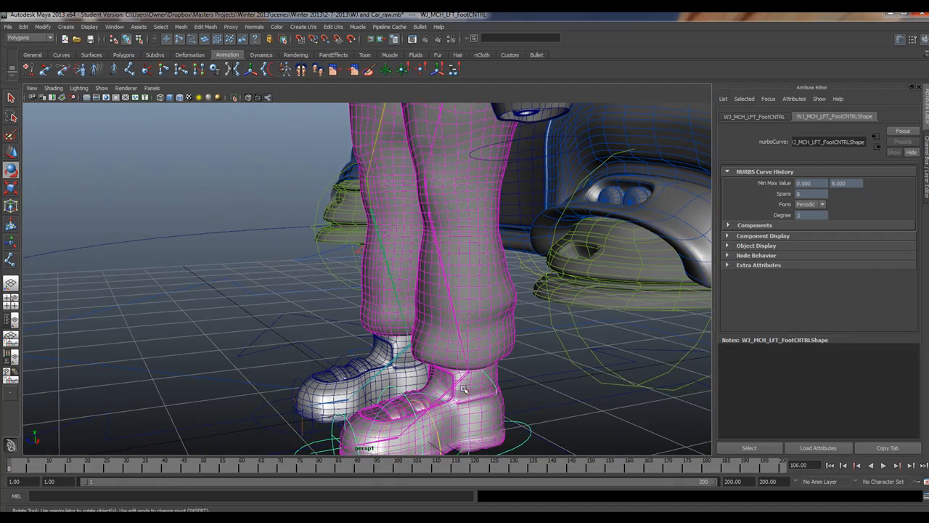
alt+right_drag(465, 391, 346, 334)
alt+drag(346, 334, 527, 220)
key(w)
alt+right_drag(527, 220, 564, 215)
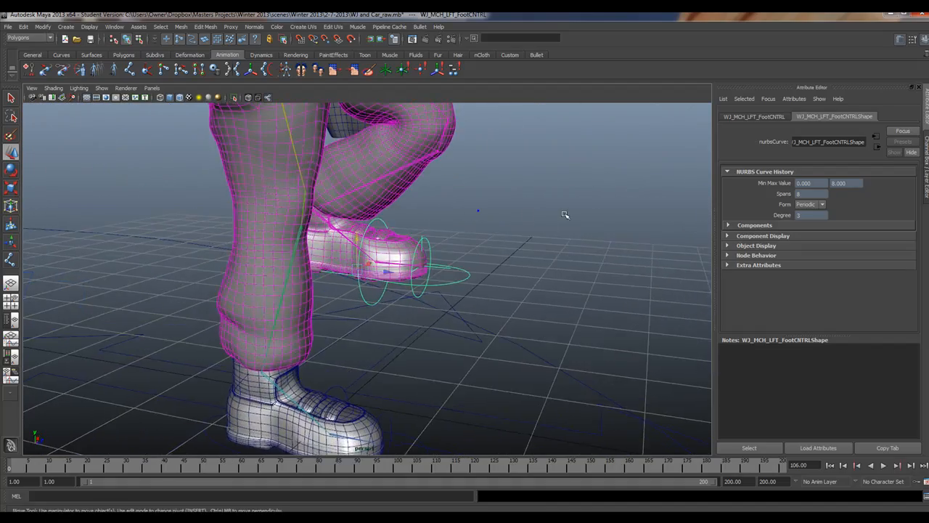
alt+middle_drag(565, 215, 492, 352)
alt+right_drag(492, 353, 676, 395)
alt+drag(676, 395, 322, 330)
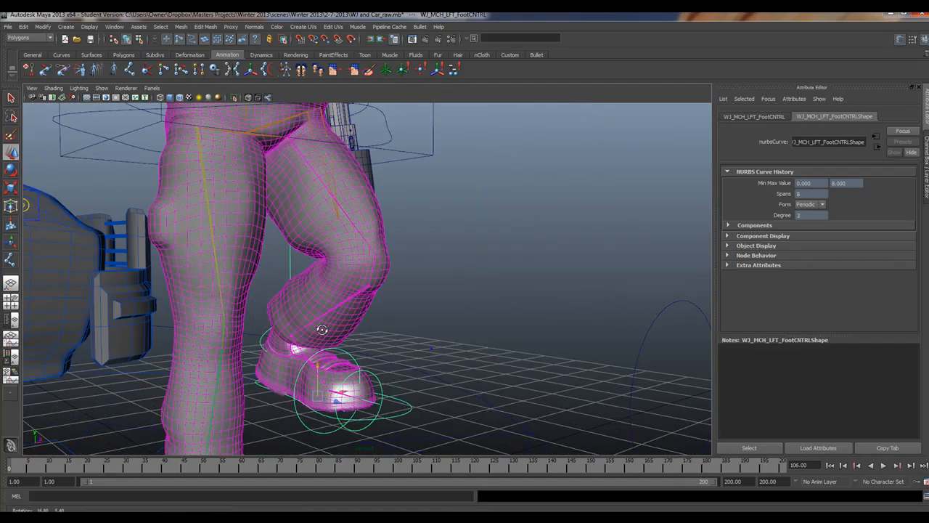
key(ctrl+z)
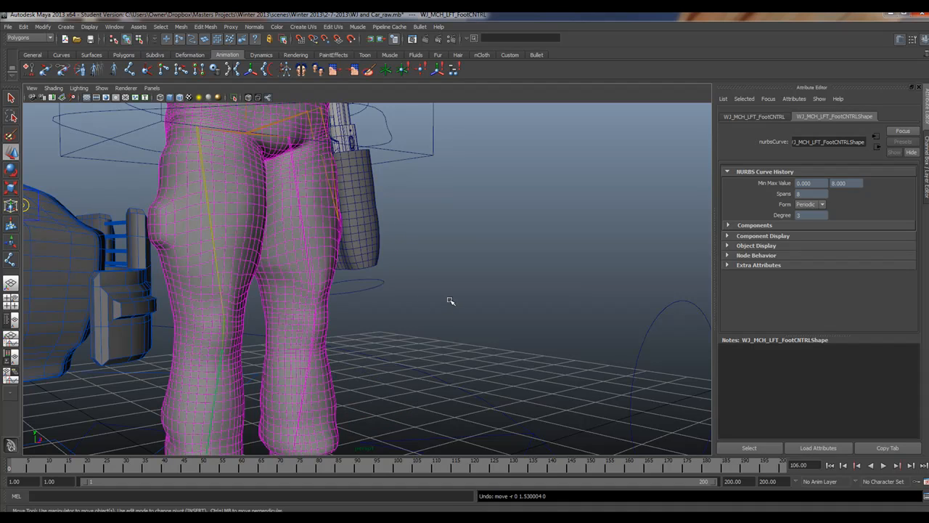
Step: Duplicate the character's pants mesh in place
alt+right_drag(296, 342, 195, 281)
alt+drag(195, 281, 253, 288)
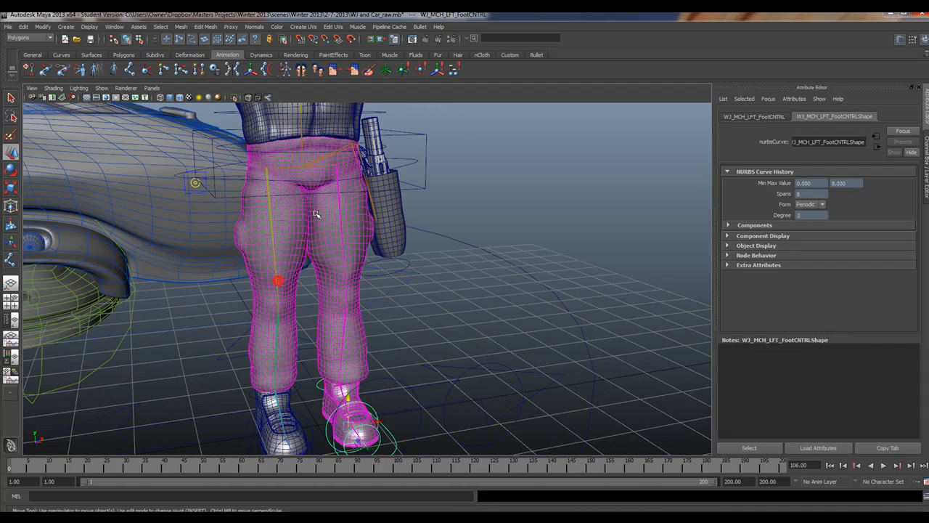
click(324, 216)
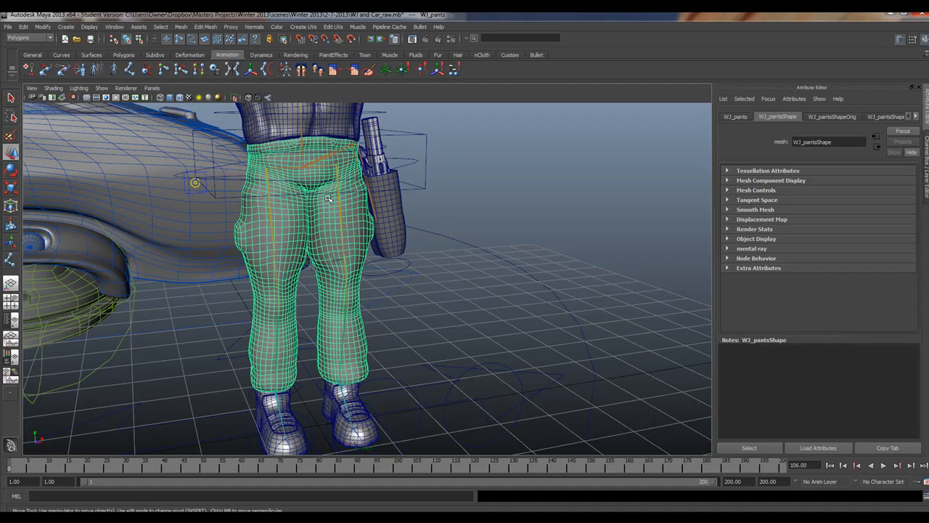
key(ctrl+d)
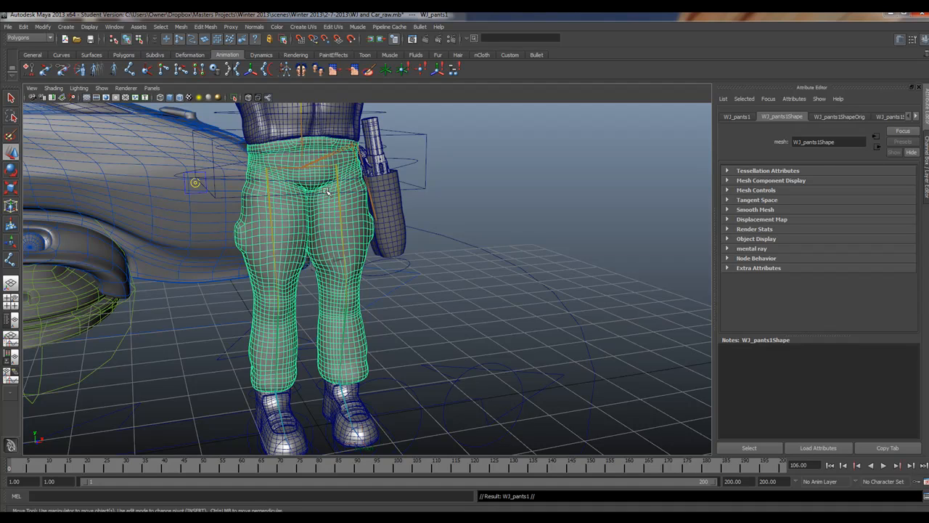
Step: Unlock the translate, rotate and scale channels of the duplicated pants
click(926, 153)
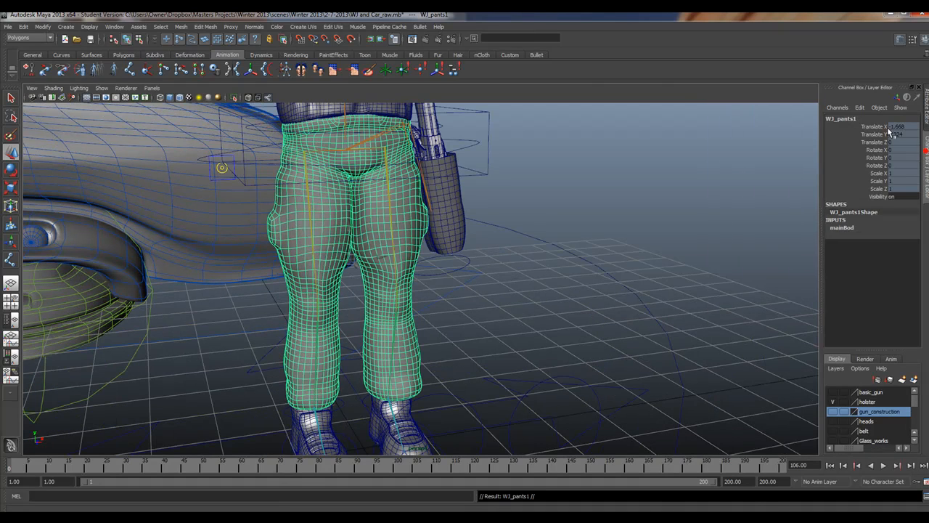
shift+click(878, 195)
right_click(857, 154)
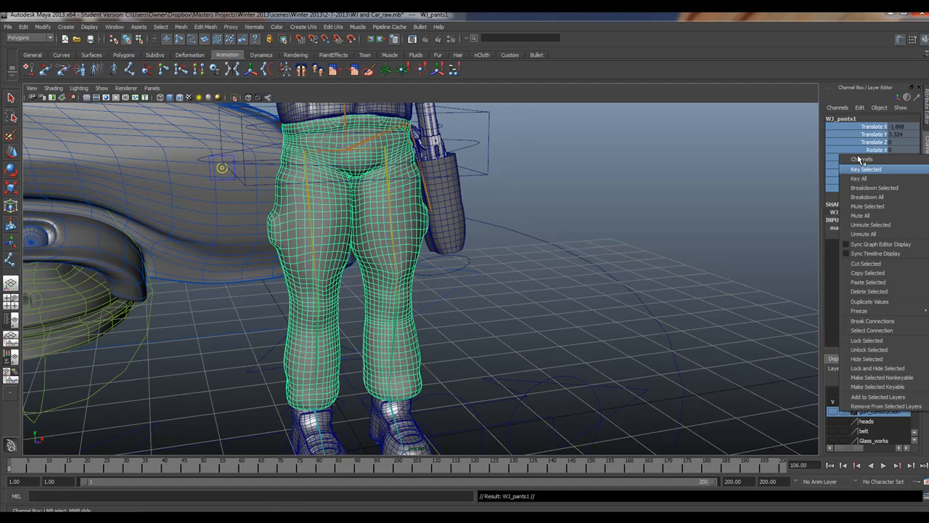
click(882, 351)
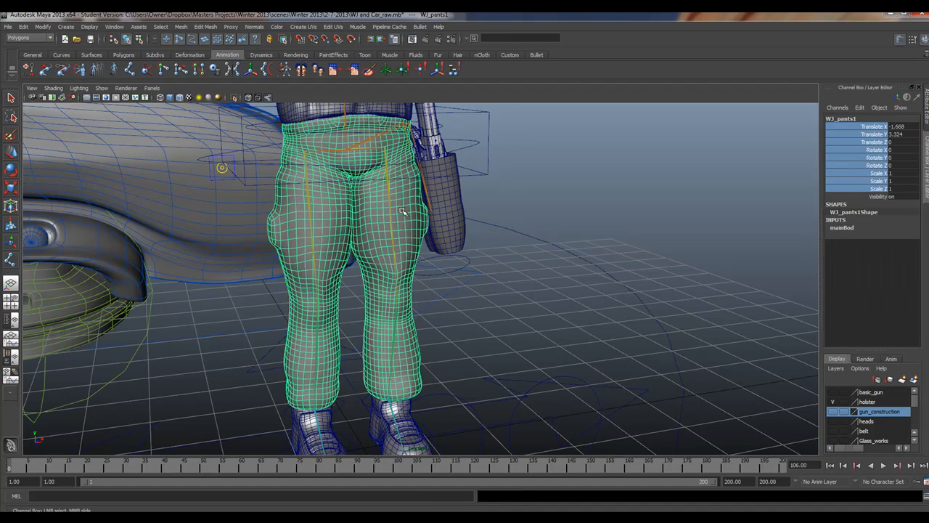
Step: Move the duplicated pants sideways off the character to about 5.74 in Translate X
key(w)
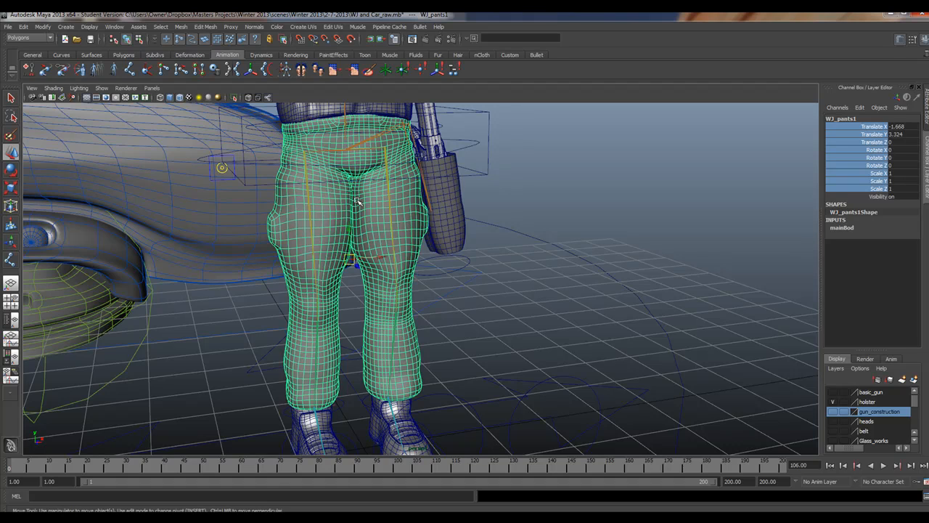
drag(377, 256, 710, 202)
Step: Examine the character's hips joint and root joint inside the pelvis and how they relate to the spine and legs
alt+drag(411, 276, 336, 332)
alt+right_drag(336, 332, 535, 338)
alt+drag(535, 339, 581, 334)
alt+middle_drag(552, 258, 603, 144)
alt+right_drag(588, 217, 624, 232)
alt+drag(624, 232, 738, 268)
alt+right_drag(739, 268, 620, 230)
alt+middle_drag(366, 267, 792, 326)
alt+right_drag(566, 305, 674, 305)
alt+middle_drag(498, 305, 524, 337)
alt+right_drag(494, 312, 602, 319)
click(386, 233)
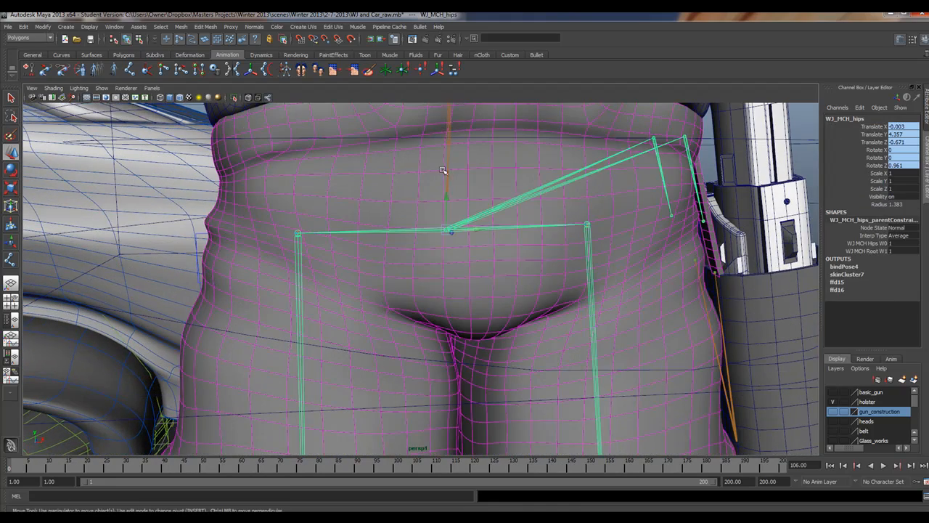
click(446, 172)
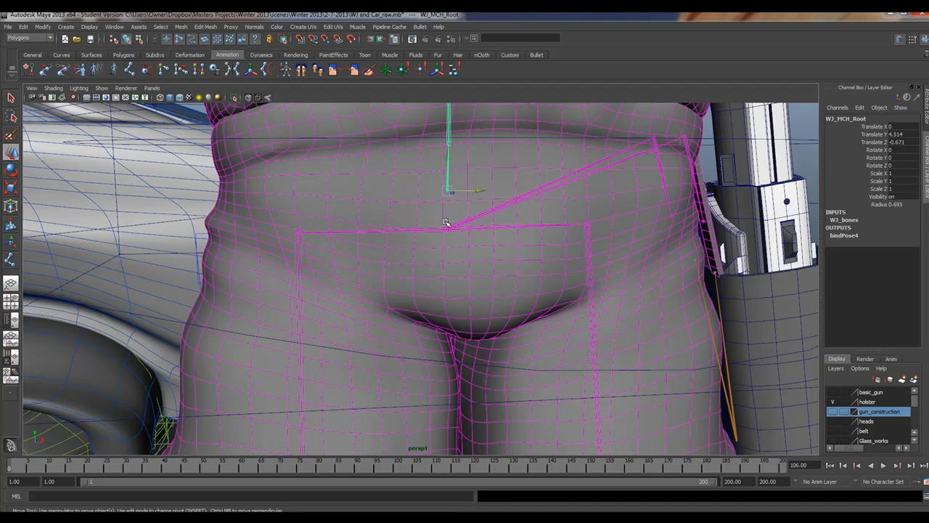
mouse_move(411, 211)
alt+mouse_down()
mouse_move(471, 210)
mouse_move(413, 217)
alt+mouse_up()
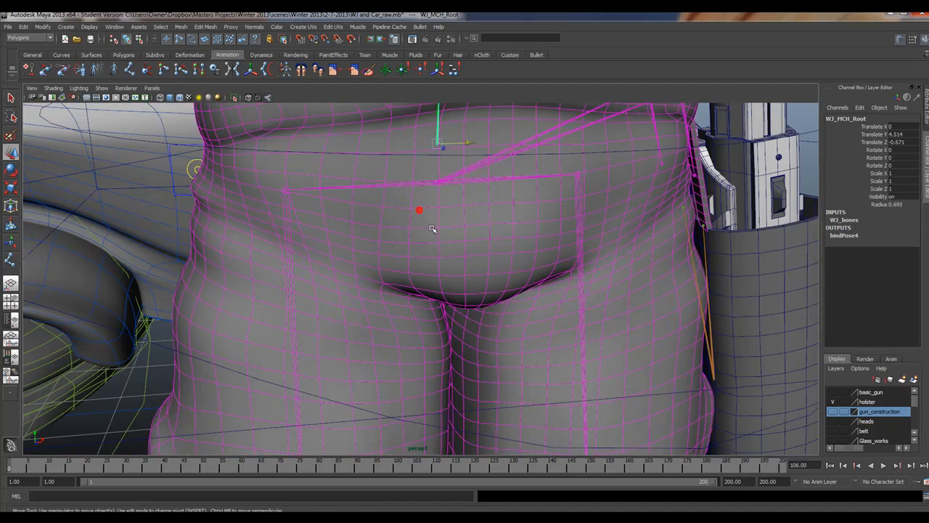
alt+right_drag(493, 266, 321, 218)
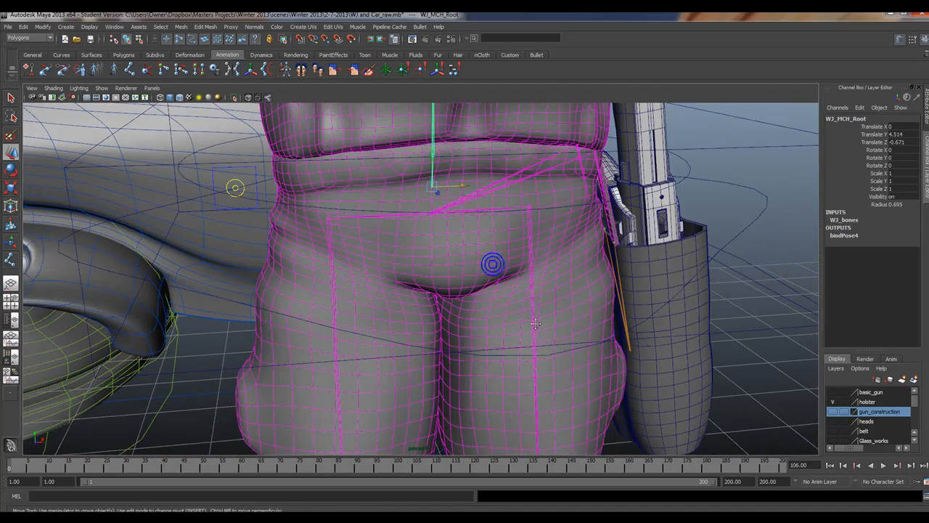
alt+middle_drag(577, 446, 576, 290)
alt+right_drag(577, 290, 58, 207)
mouse_move(575, 425)
alt+mouse_down()
mouse_move(551, 425)
mouse_move(574, 425)
alt+mouse_up()
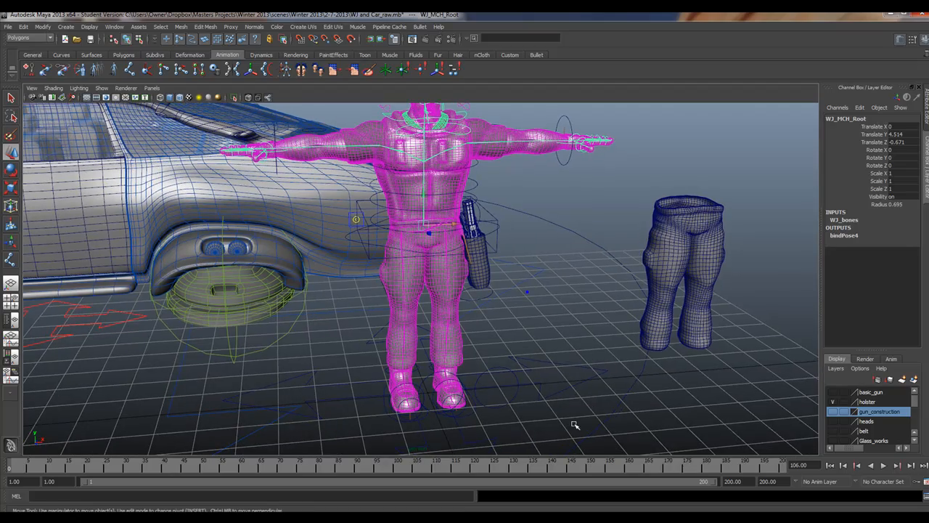
Step: Move the duplicated pants clear of the car to about -34.68 in Translate Z
alt+right_drag(411, 297, 690, 324)
alt+middle_drag(450, 190, 450, 191)
alt+right_drag(450, 190, 588, 255)
alt+drag(587, 255, 581, 220)
alt+right_drag(581, 220, 437, 218)
alt+middle_drag(456, 277, 48, 302)
alt+right_drag(508, 294, 660, 293)
alt+middle_drag(365, 264, 240, 151)
alt+drag(508, 240, 458, 266)
alt+middle_drag(541, 249, 446, 280)
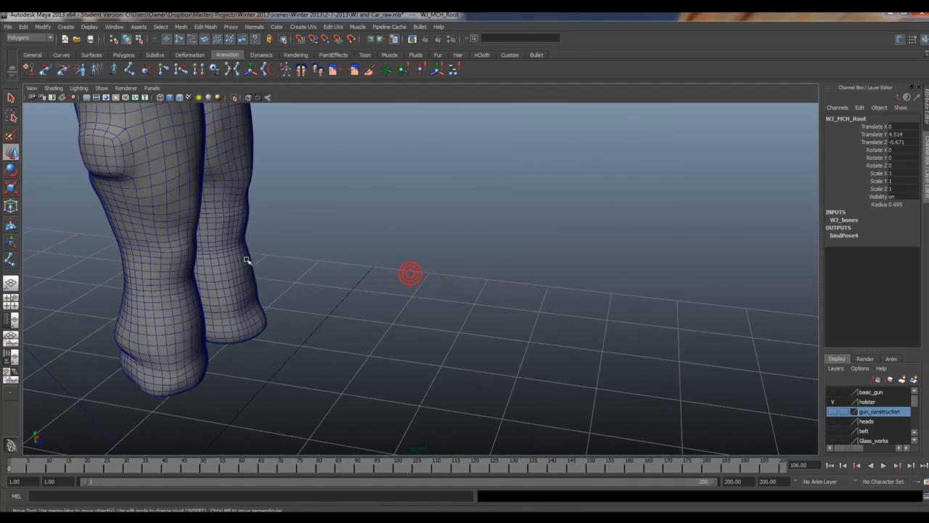
click(191, 187)
key(f)
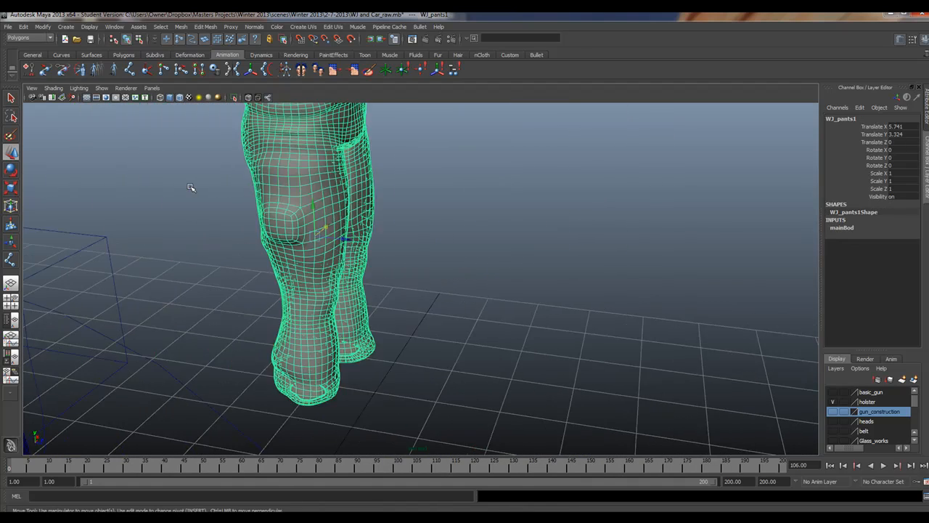
alt+drag(507, 296, 504, 290)
alt+right_drag(504, 290, 556, 307)
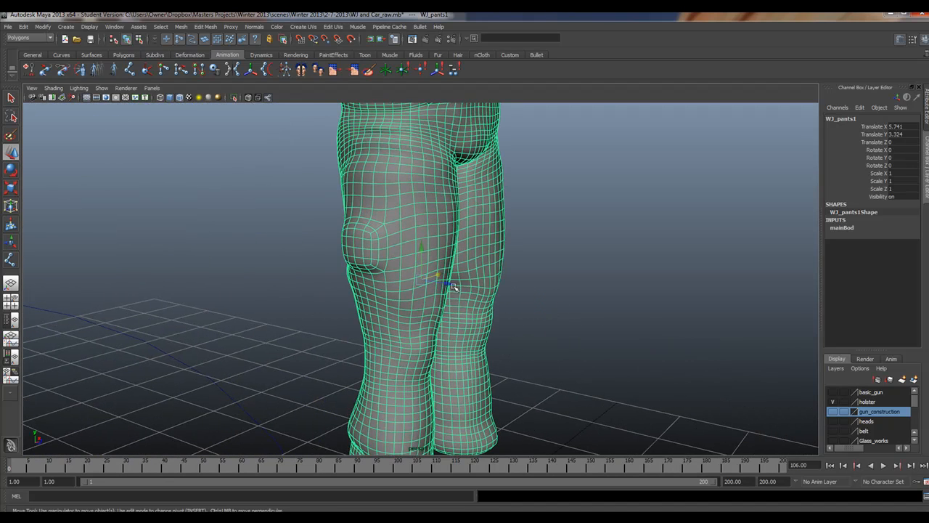
drag(451, 286, 425, 278)
alt+right_drag(356, 269, 307, 282)
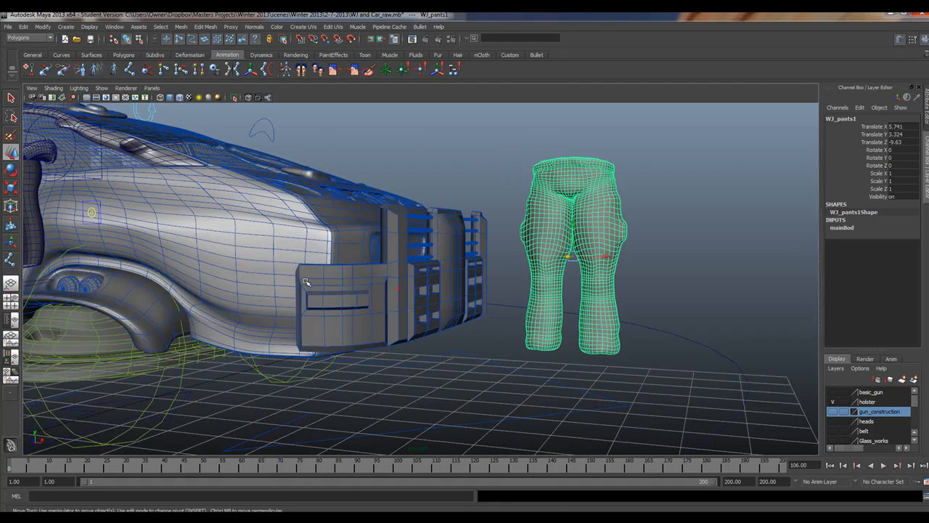
alt+drag(498, 302, 343, 354)
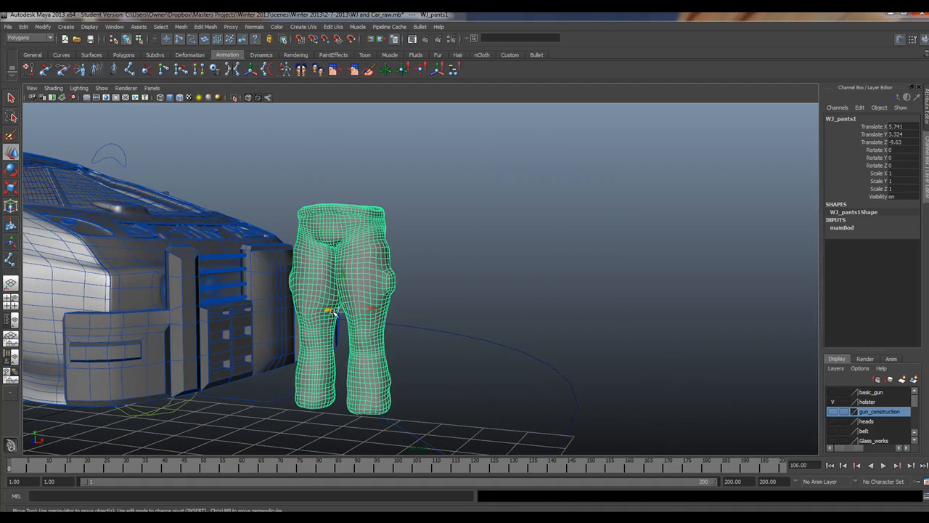
drag(330, 310, 574, 201)
Step: Frame the duplicated pants in the side and front orthographic views
key(space)
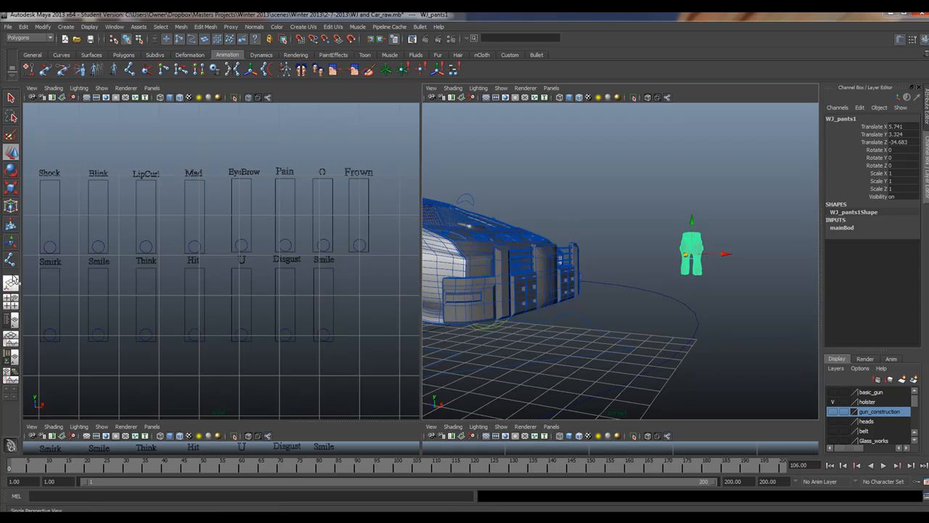
click(12, 300)
key(f)
key(space)
scroll(465, 222, up, 3)
scroll(463, 219, down, 7)
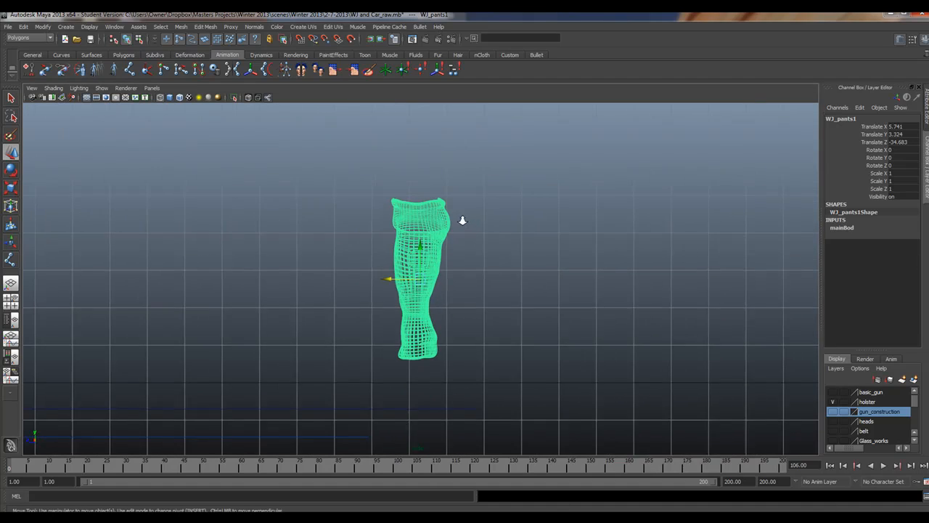
scroll(463, 220, up, 6)
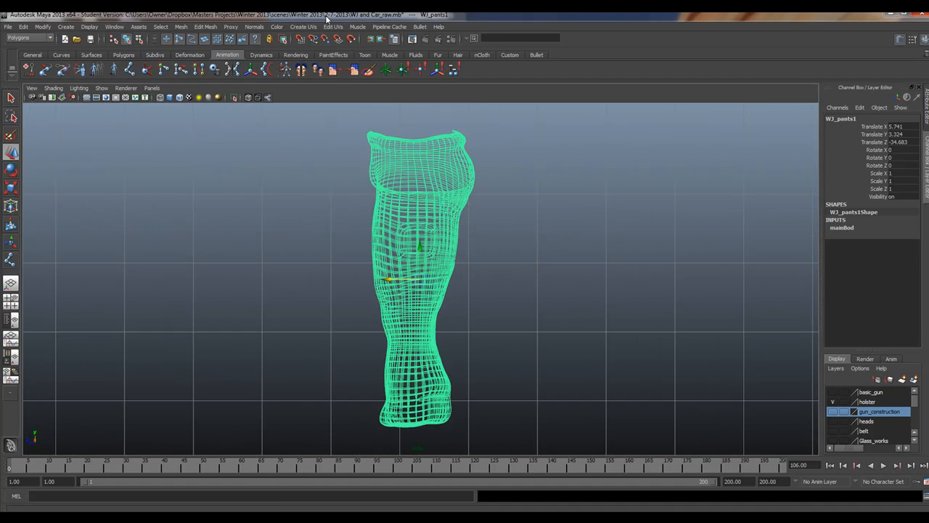
key(space)
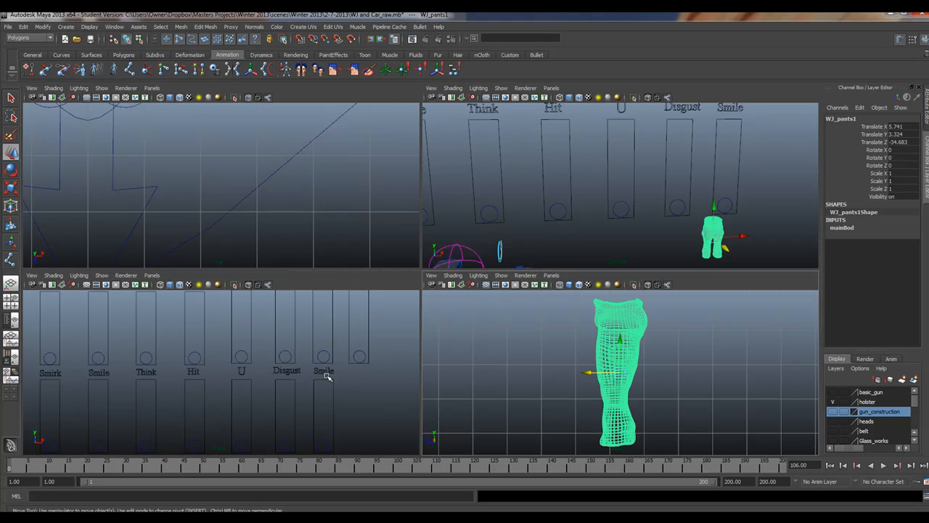
key(f)
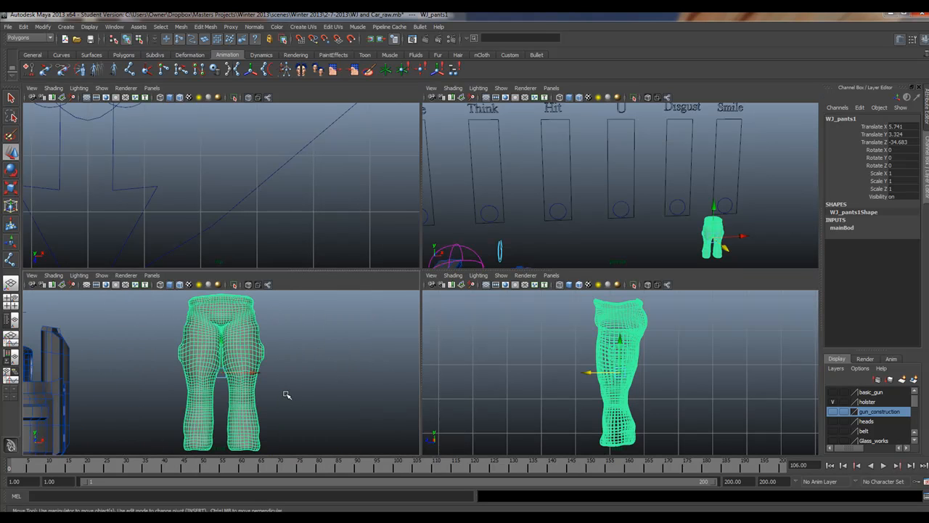
key(space)
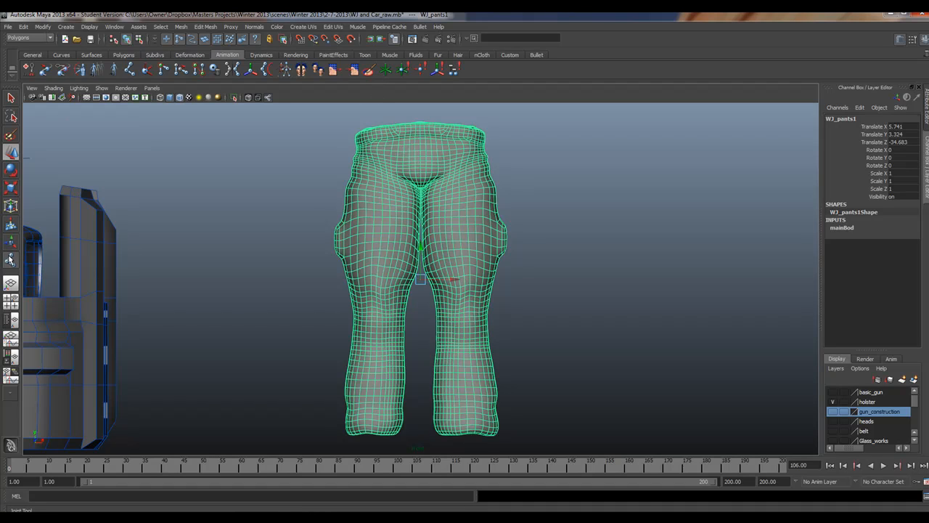
Step: Deselect the pants and draw a three-joint chain with the Joint Tool, running upward from the waistband in the side view
click(523, 353)
key(space)
key(space)
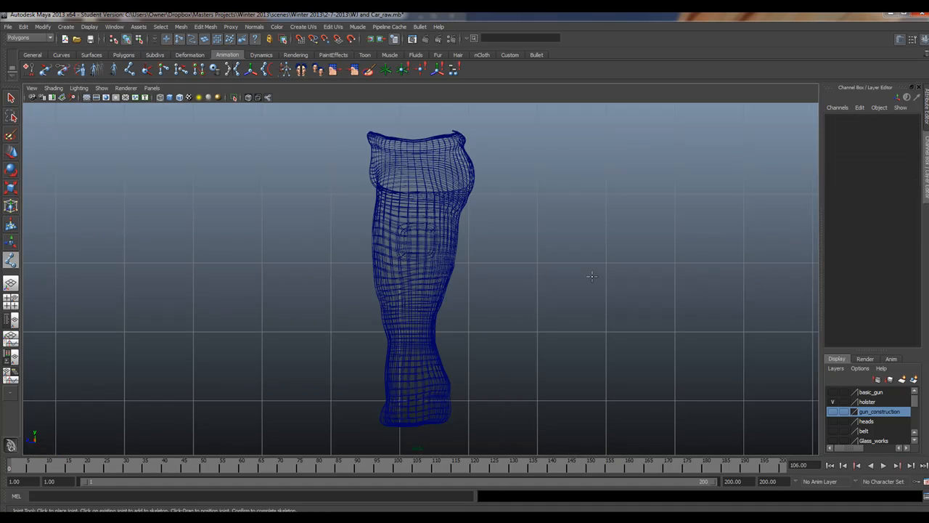
scroll(449, 182, down, 4)
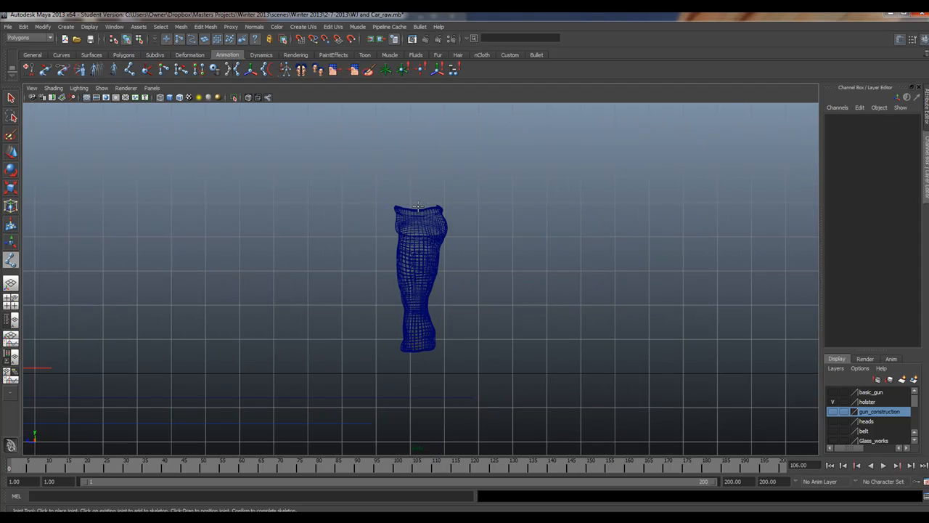
click(418, 206)
click(414, 187)
click(413, 170)
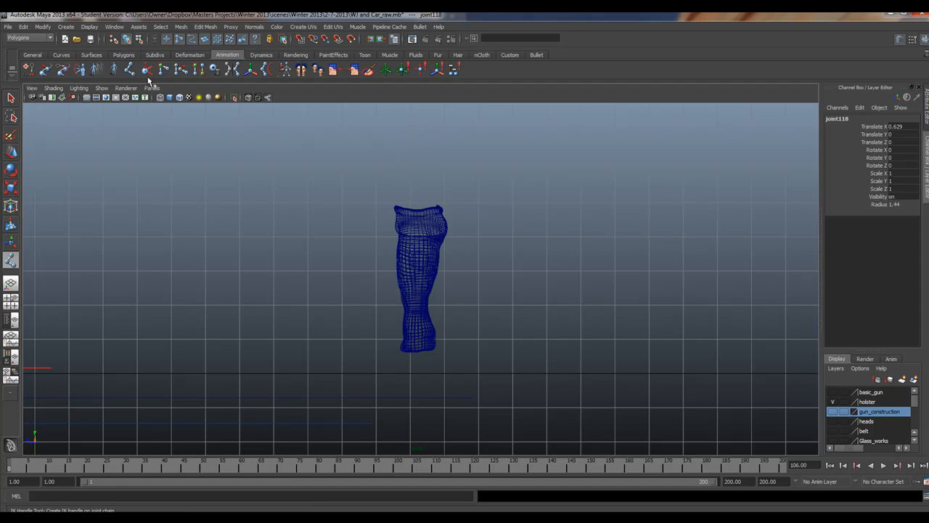
Step: Turn on the display of joints in the side view and ready the spine chain's root joint for moving
click(107, 89)
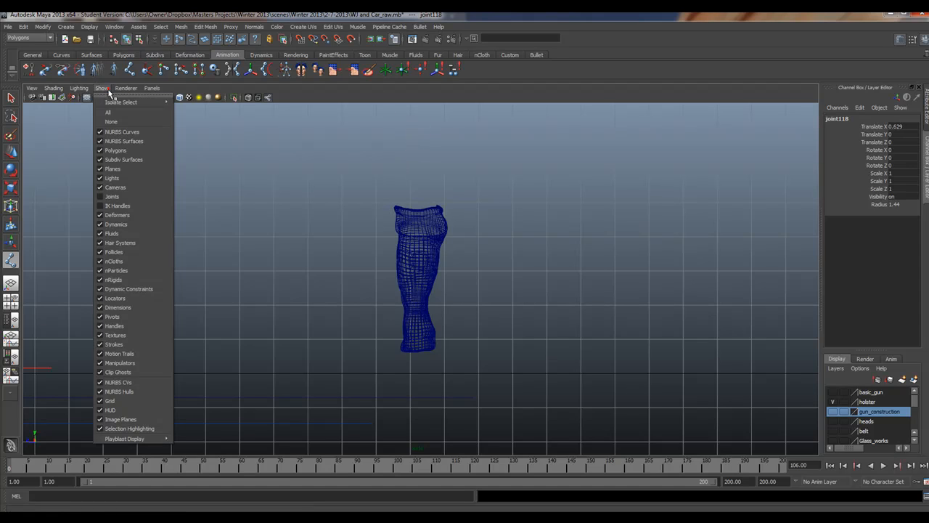
click(121, 200)
key(w)
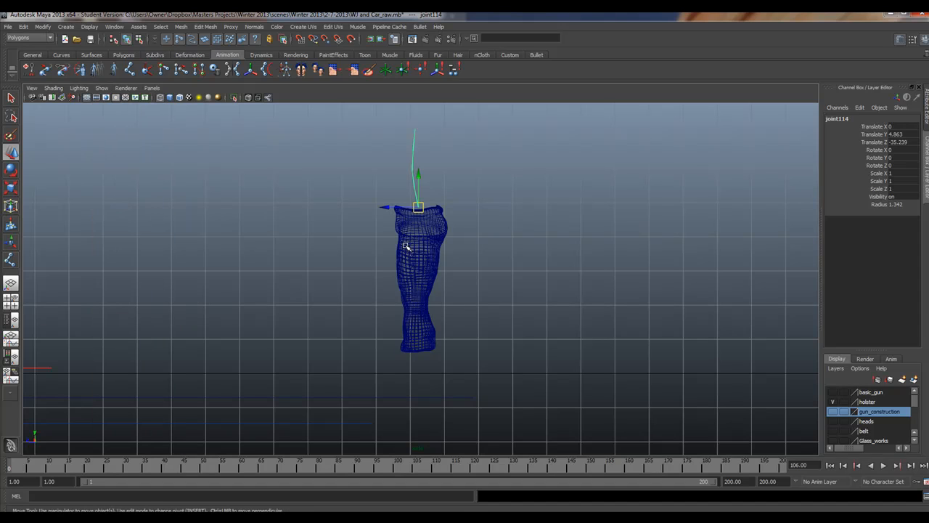
Step: Place a single separate joint inside the pants just below the waistband in the side view with the Joint Tool
scroll(403, 241, up, 2)
scroll(403, 240, down, 2)
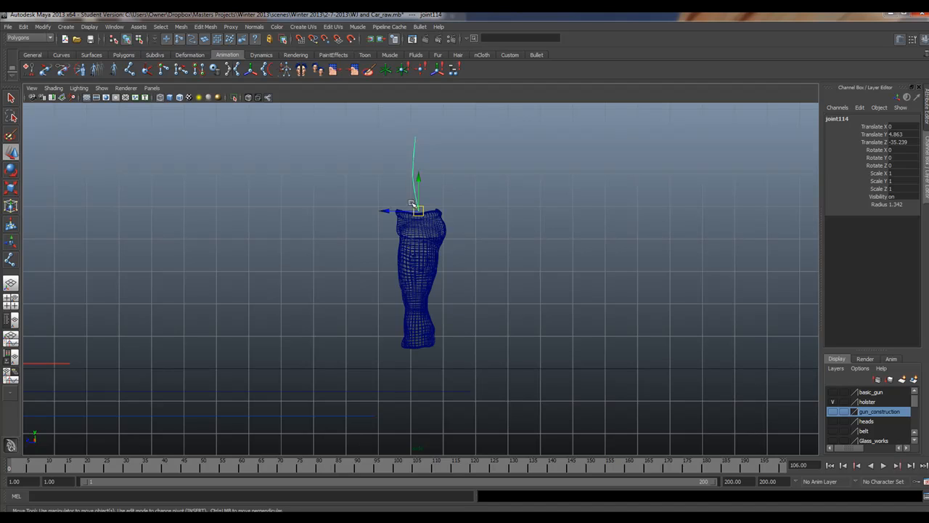
scroll(419, 224, up, 2)
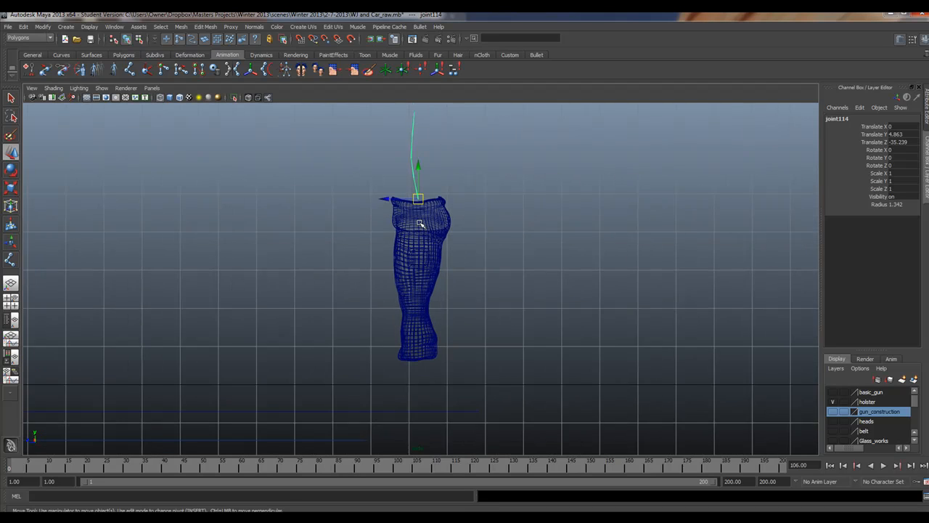
click(11, 257)
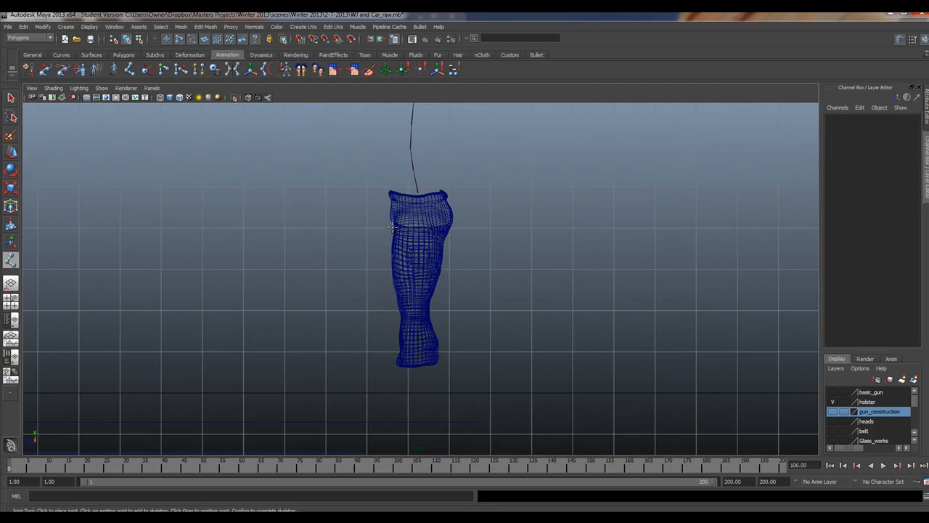
click(420, 209)
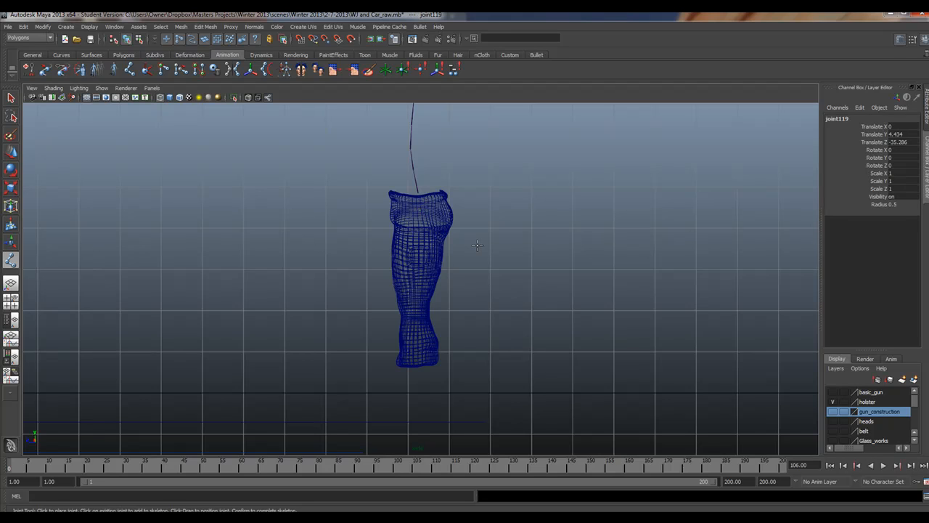
Step: Move the new single joint across to the duplicated pants in the front view, to about 7.98 in Translate X
key(space)
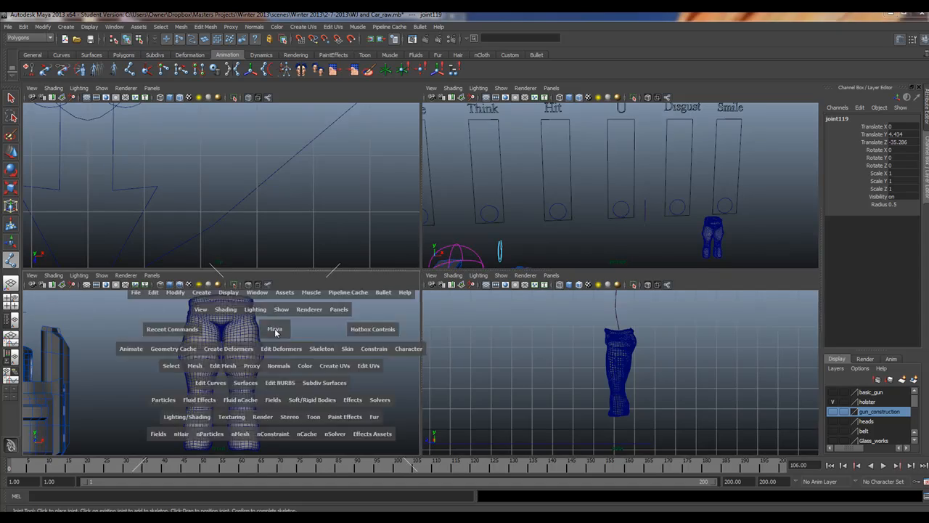
key(space)
scroll(493, 177, down, 8)
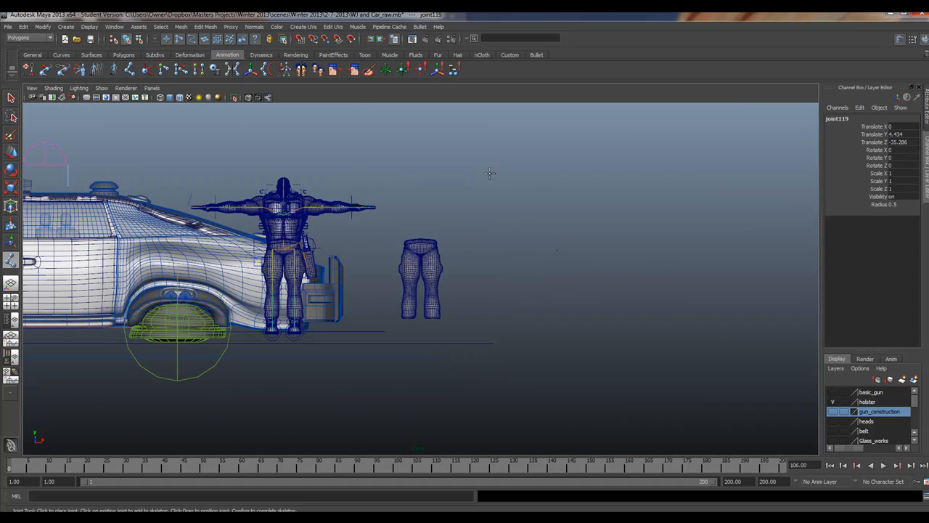
key(w)
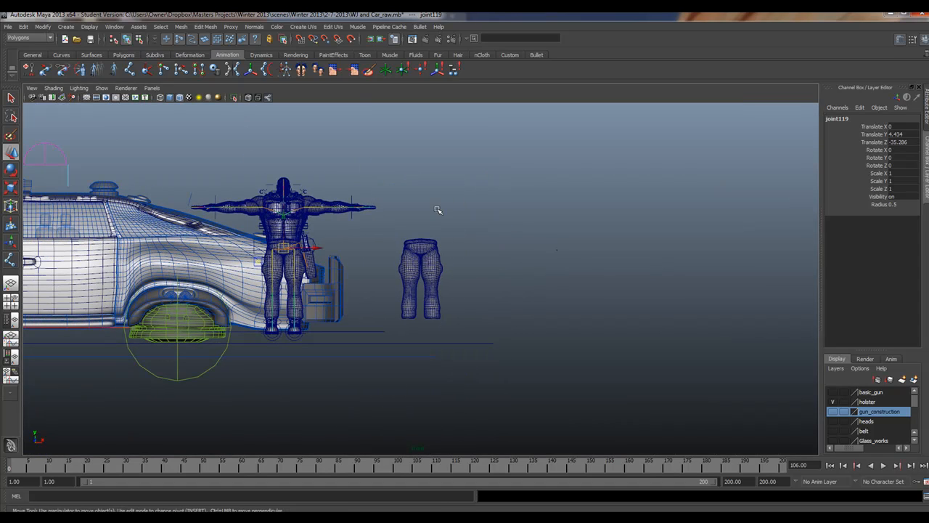
drag(316, 250, 464, 239)
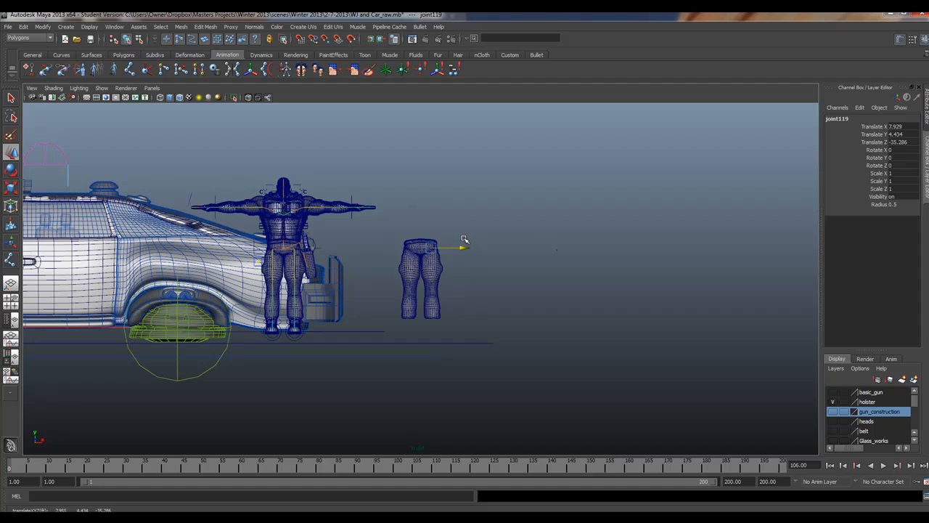
Step: Select the new spine chain's root joint inside the character and move the chain to the duplicated pants, about 7.387 in Translate X
scroll(270, 230, up, 4)
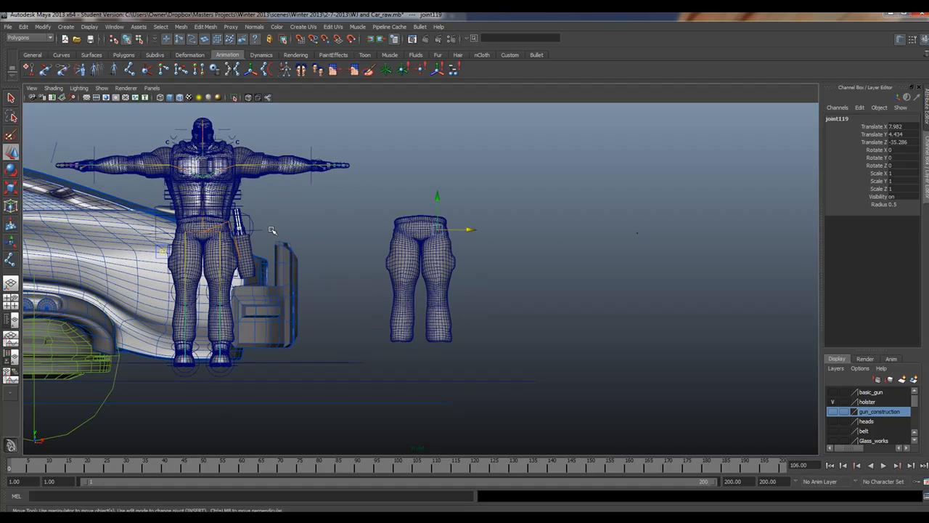
alt+middle_drag(328, 271, 533, 344)
alt+right_drag(332, 269, 906, 395)
alt+right_drag(251, 311, 511, 377)
alt+middle_drag(283, 388, 397, 233)
alt+right_drag(233, 238, 743, 377)
alt+middle_drag(203, 274, 560, 462)
mouse_move(426, 362)
alt+right_down()
mouse_move(419, 361)
mouse_move(438, 370)
alt+right_up()
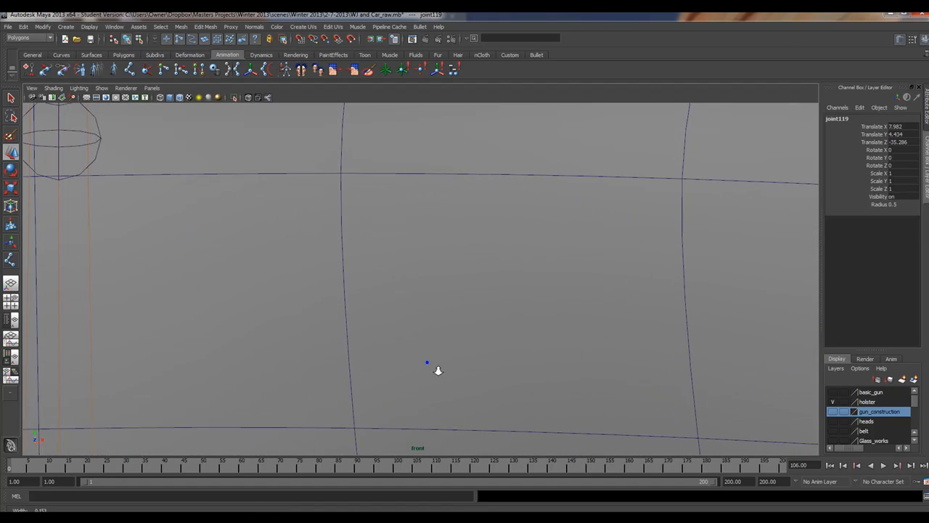
click(101, 137)
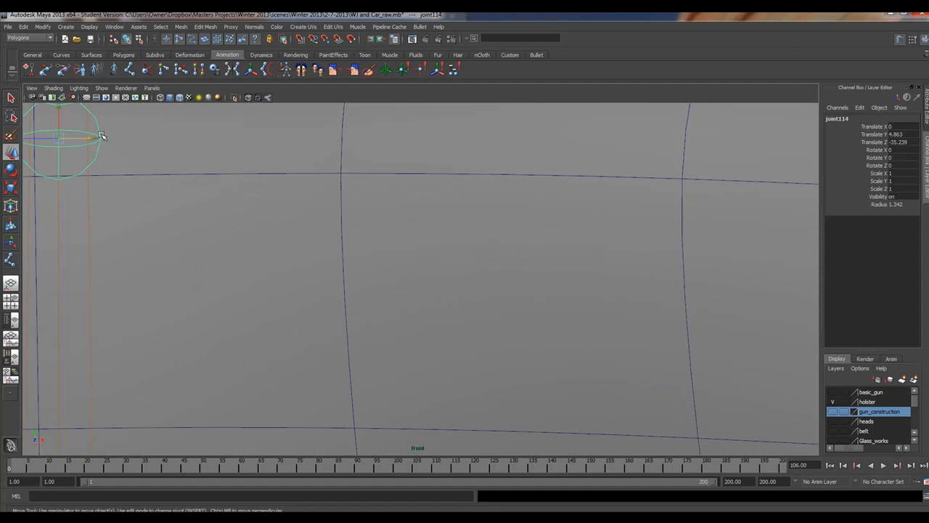
mouse_move(365, 263)
alt+right_down()
mouse_move(53, 170)
mouse_move(375, 276)
alt+right_up()
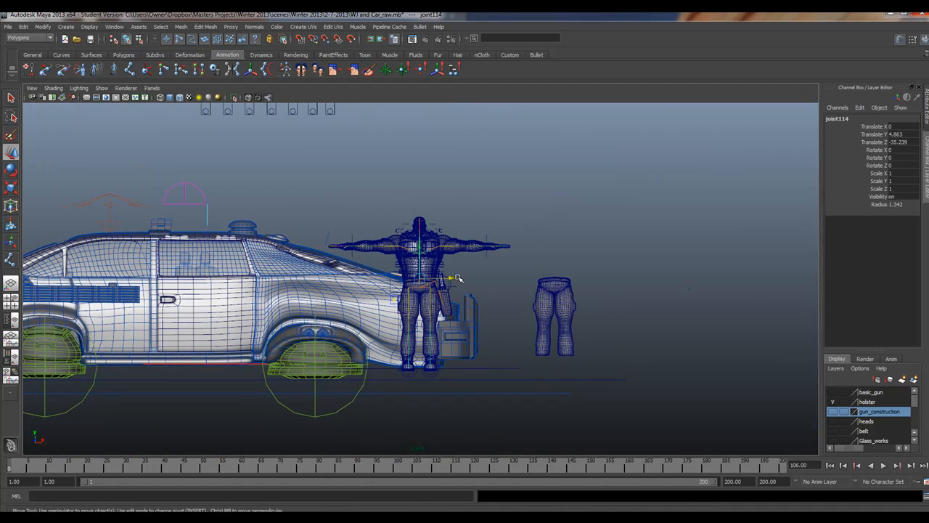
click(480, 279)
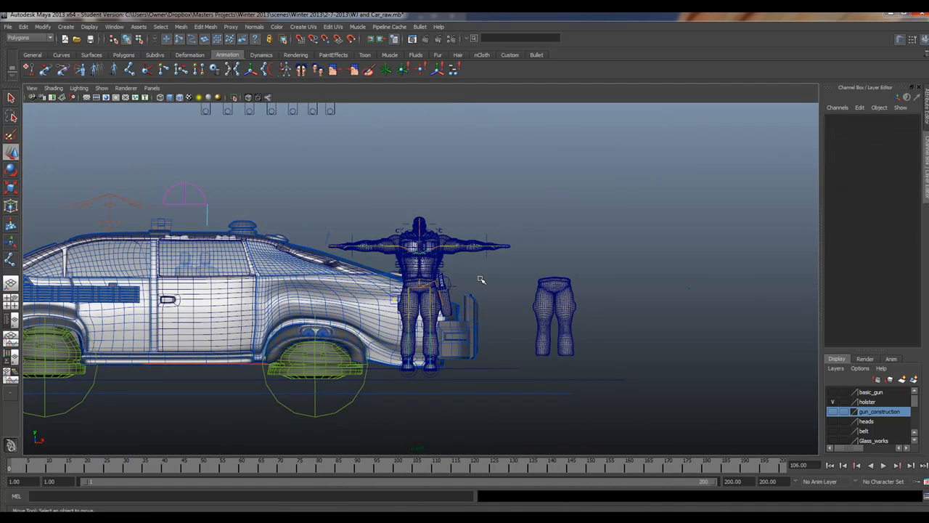
key(ctrl+z)
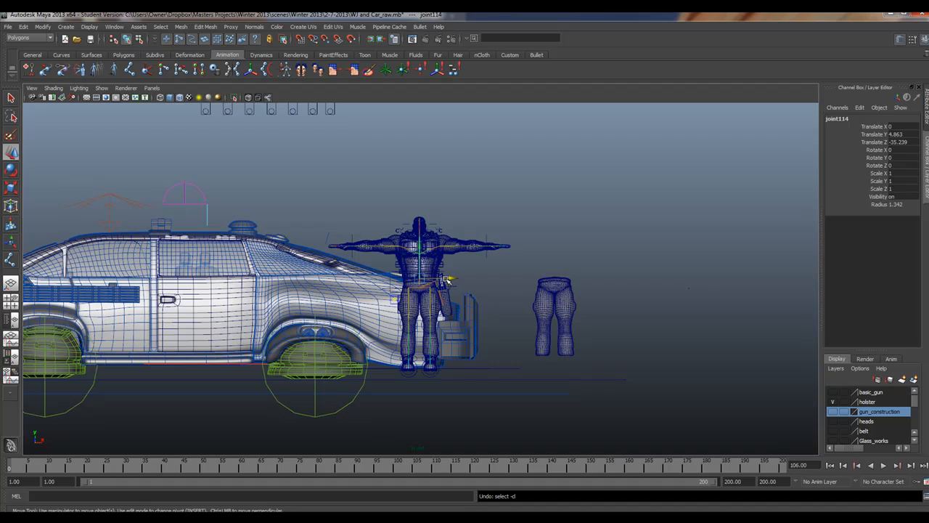
drag(449, 279, 583, 267)
Step: Frame the base of the spine chain at the pants' waistband in the perspective view
key(space)
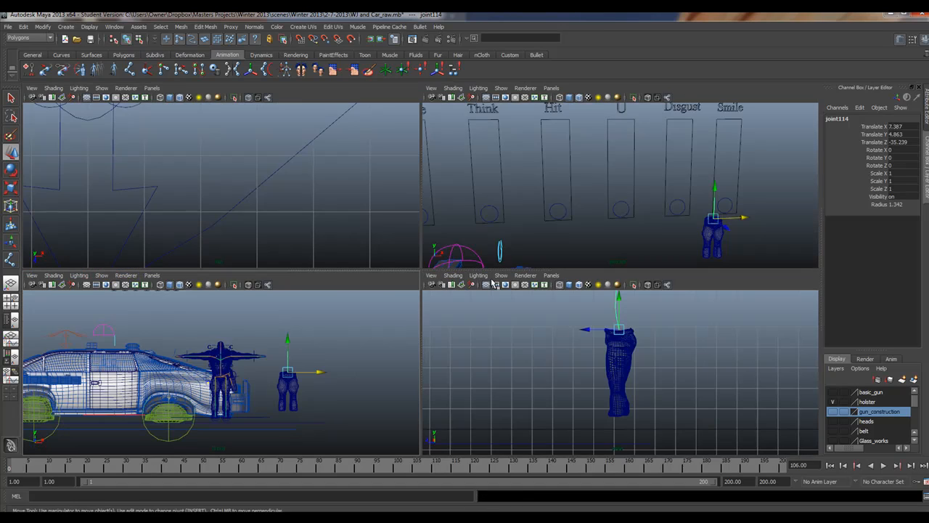
key(space)
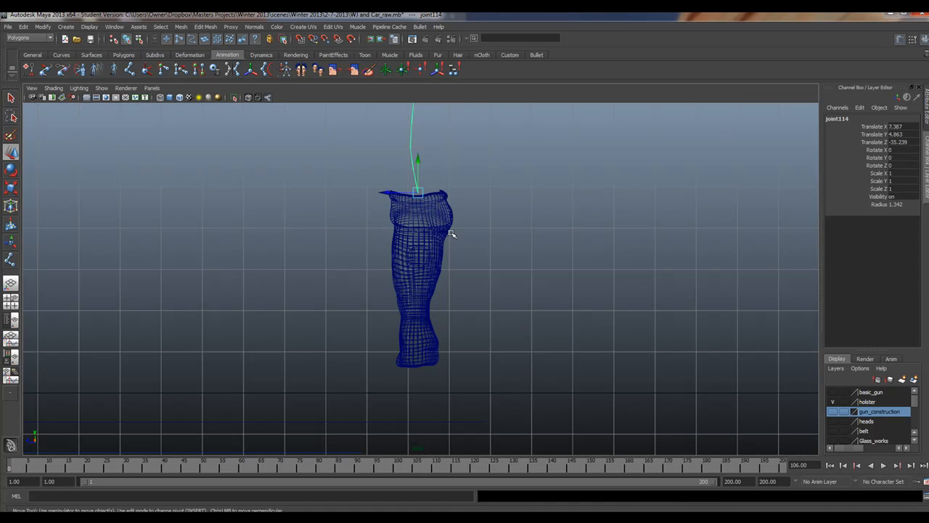
key(space)
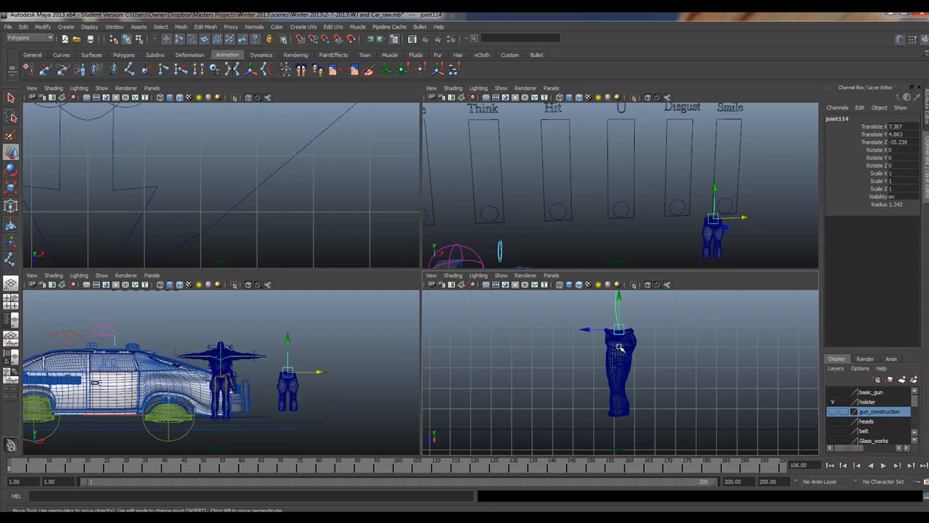
key(space)
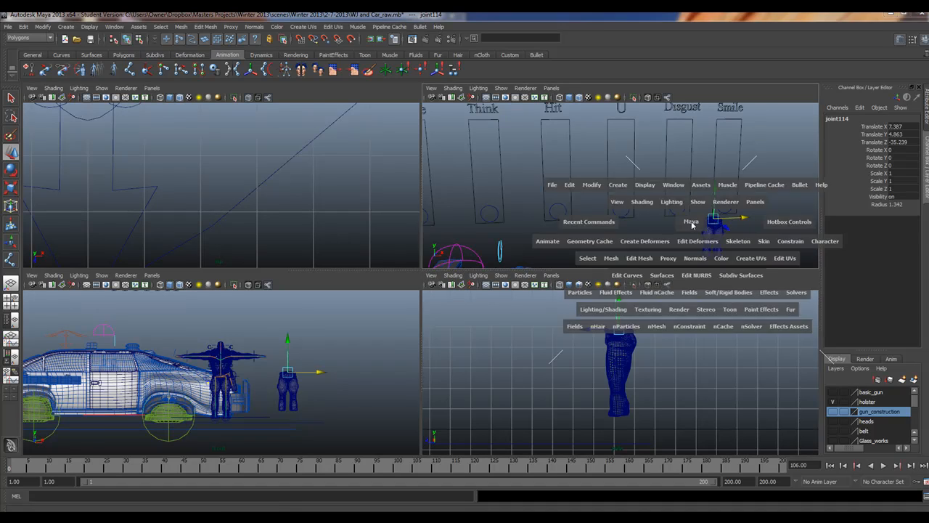
key(f)
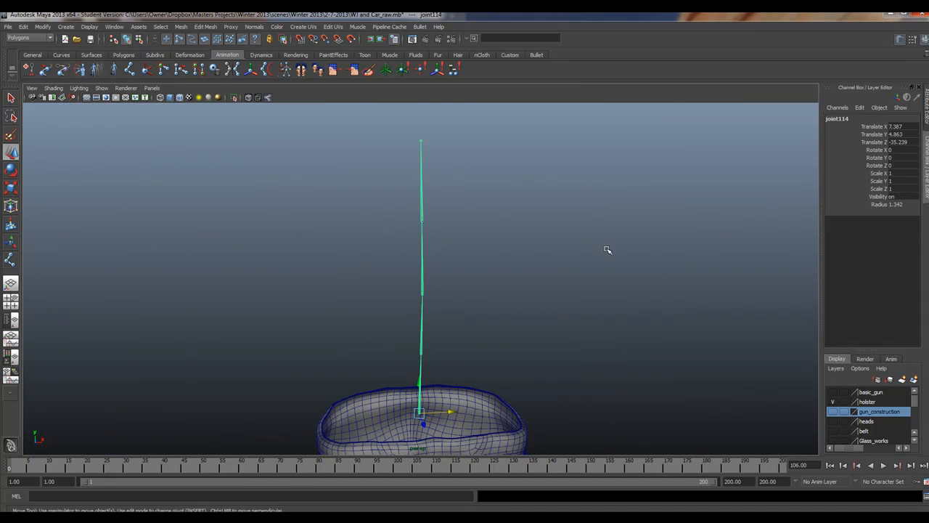
alt+middle_drag(511, 320, 485, 161)
alt+right_drag(436, 275, 679, 359)
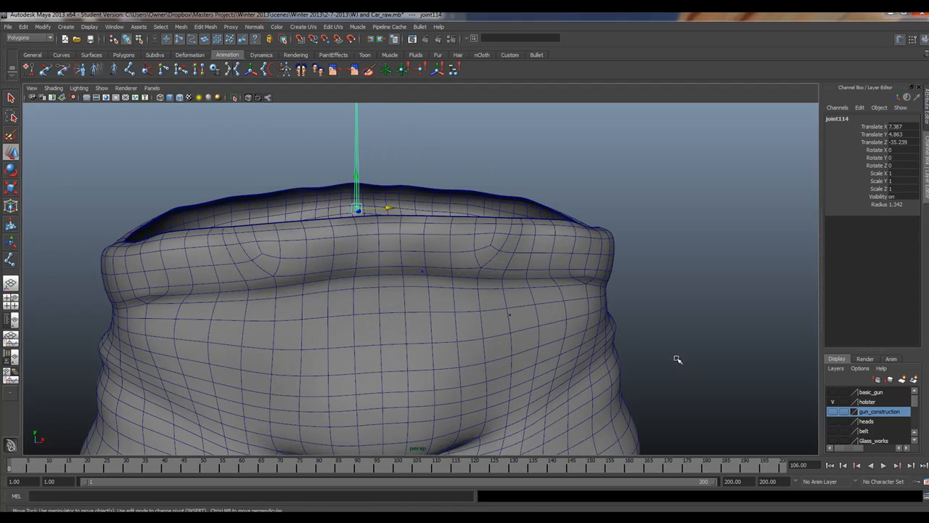
Step: Enlarge the joints on display by setting the joint display scale to 3.53
click(53, 88)
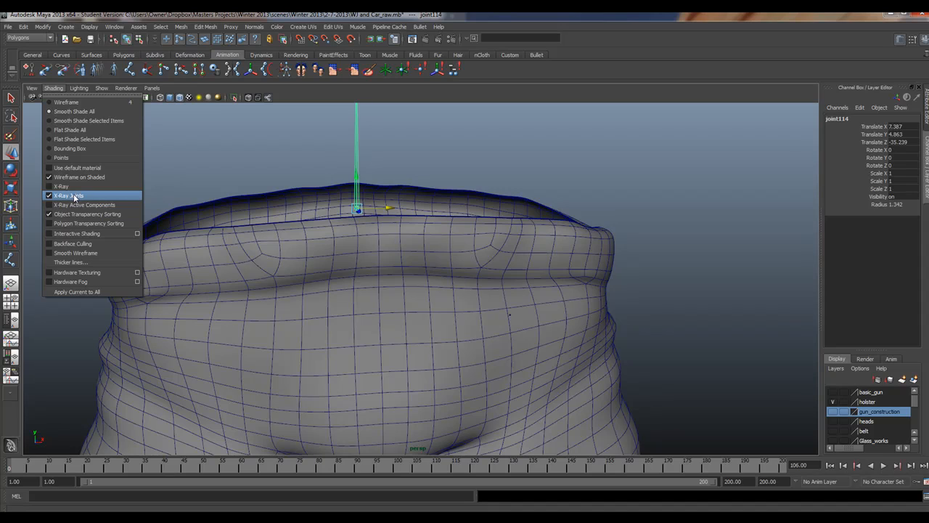
click(42, 27)
click(43, 27)
click(89, 27)
mouse_move(109, 127)
mouse_move(115, 147)
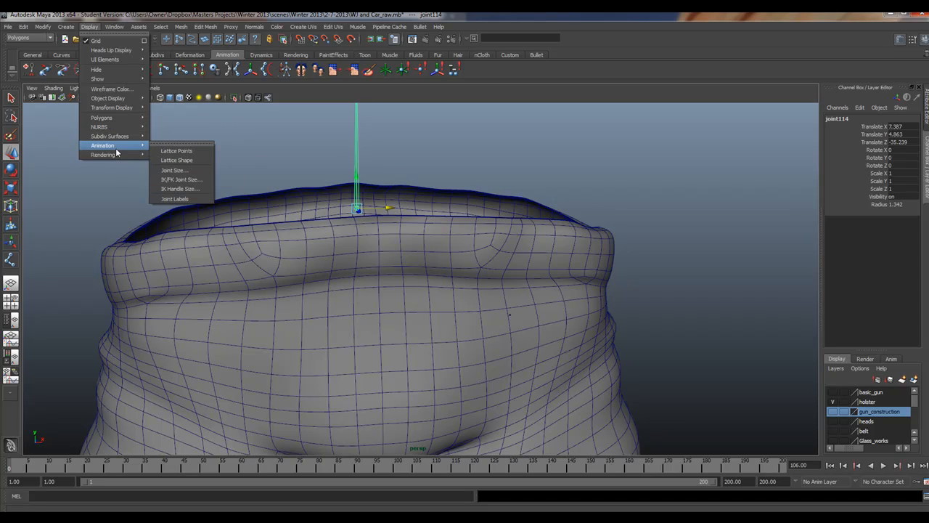
click(178, 169)
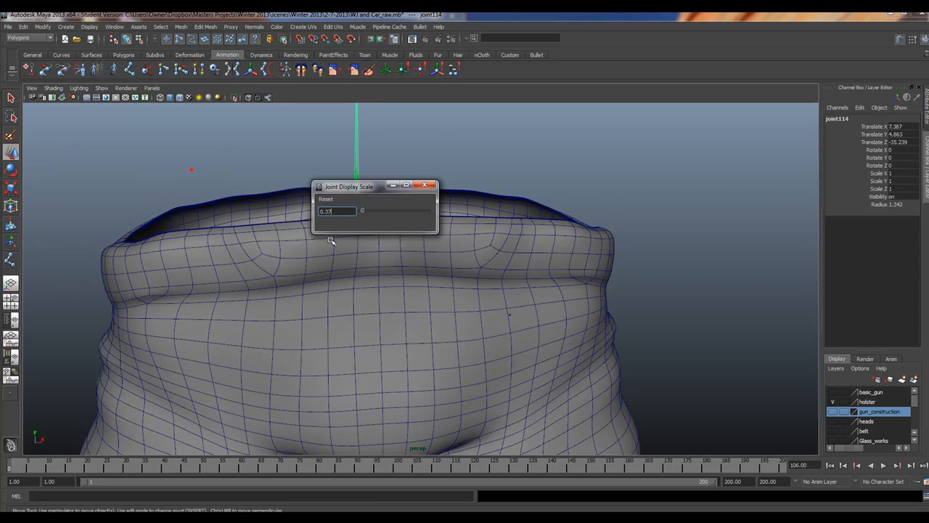
drag(363, 210, 383, 210)
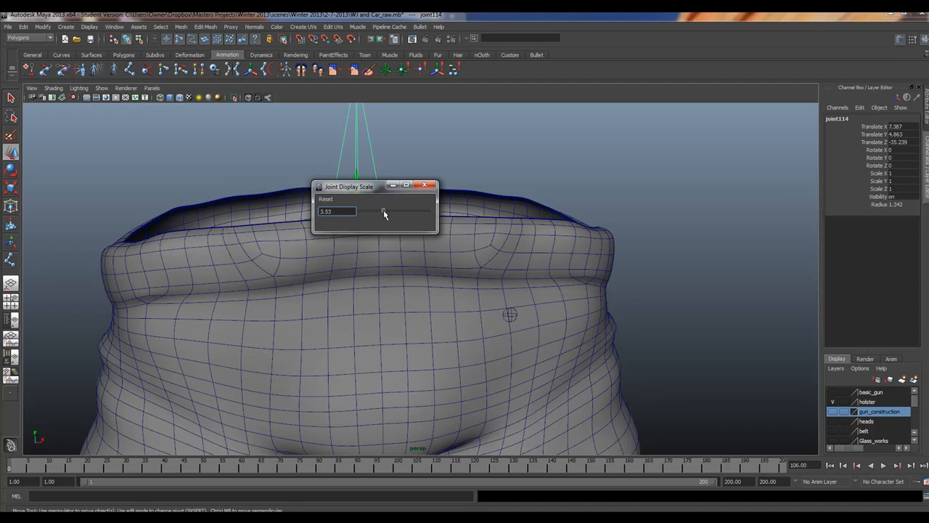
click(424, 185)
Step: Lower the spine chain slightly into the waistband, to about 4.758 in Translate Y
scroll(253, 118, down, 5)
alt+drag(253, 118, 372, 169)
alt+right_drag(440, 242, 481, 255)
alt+middle_drag(377, 222, 403, 230)
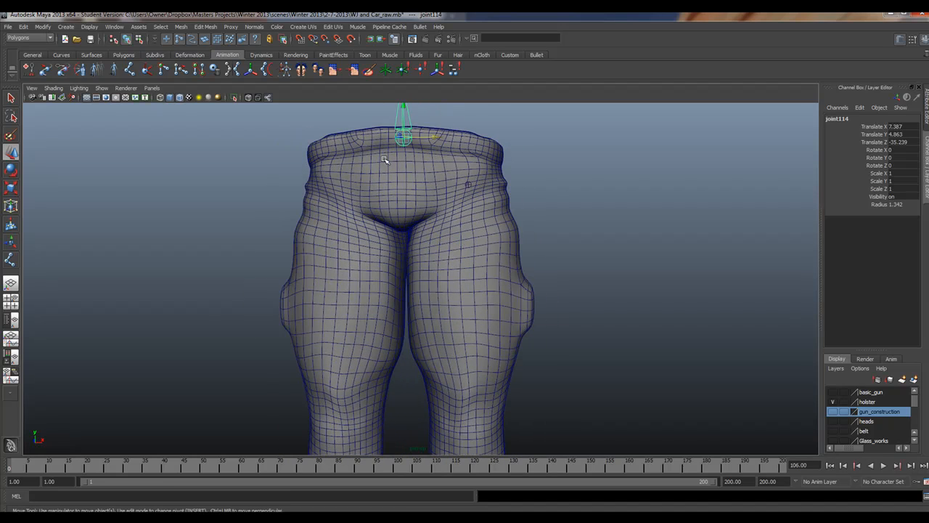
alt+middle_drag(412, 148, 350, 218)
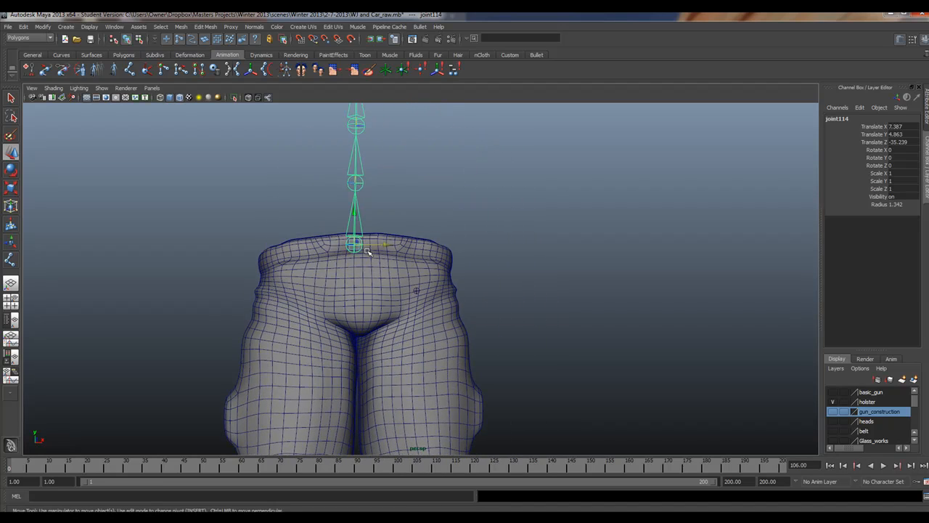
drag(353, 215, 355, 226)
alt+drag(398, 308, 394, 258)
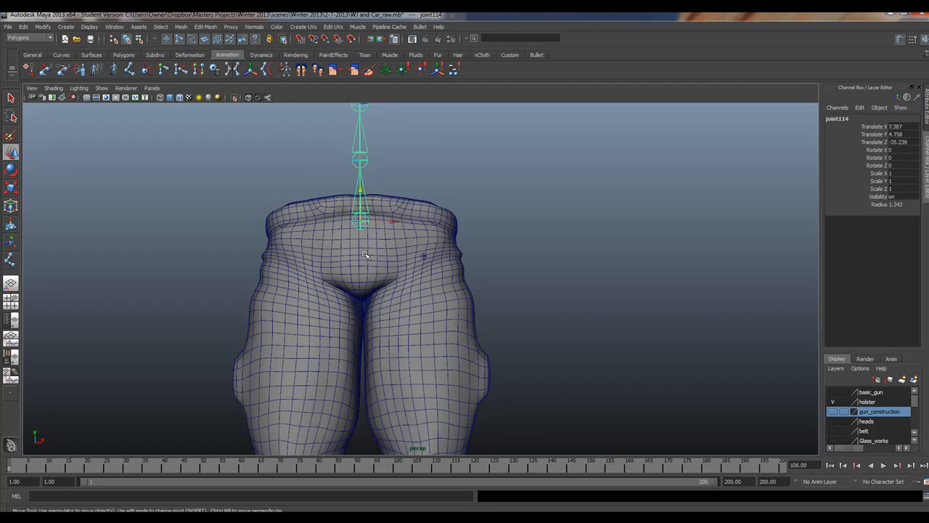
Step: Try to place a new joint at the centre of the pelvis, below the spine chain, in the front view
key(space)
key(space)
key(f)
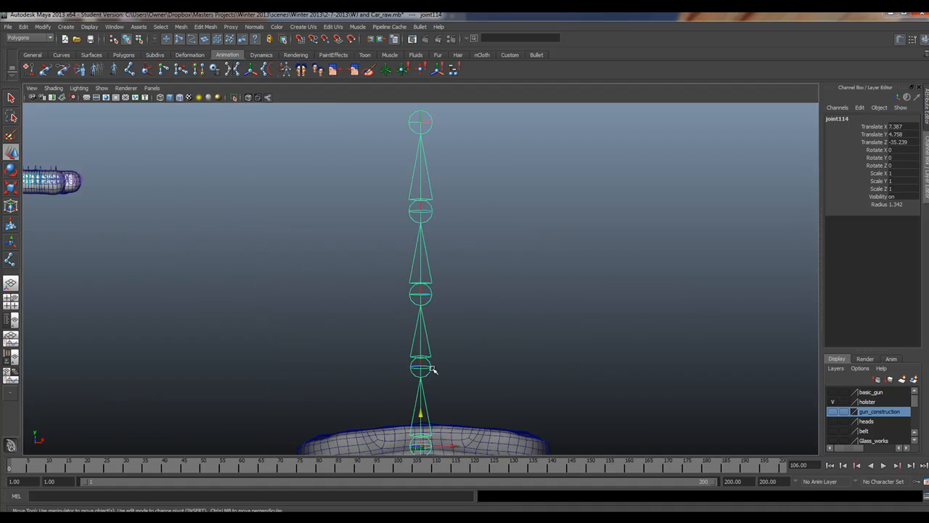
alt+middle_drag(411, 363, 399, 171)
click(11, 260)
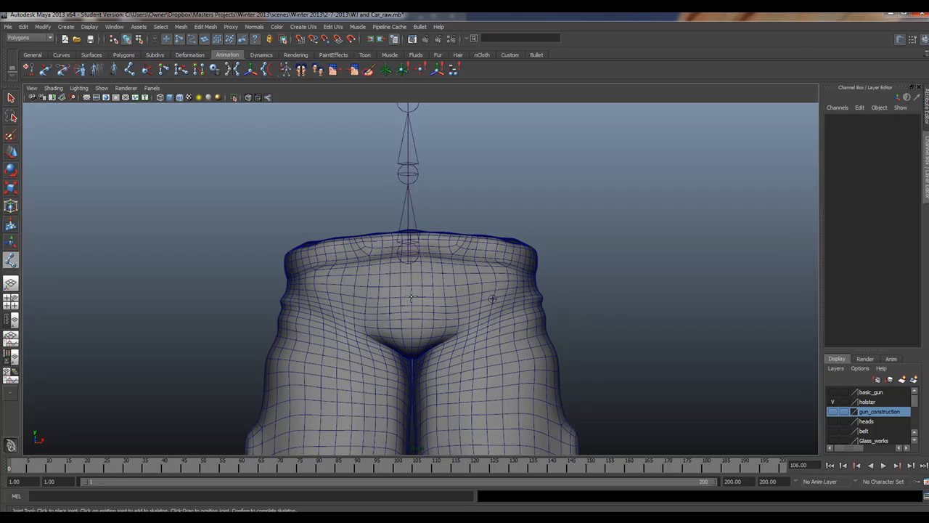
click(410, 296)
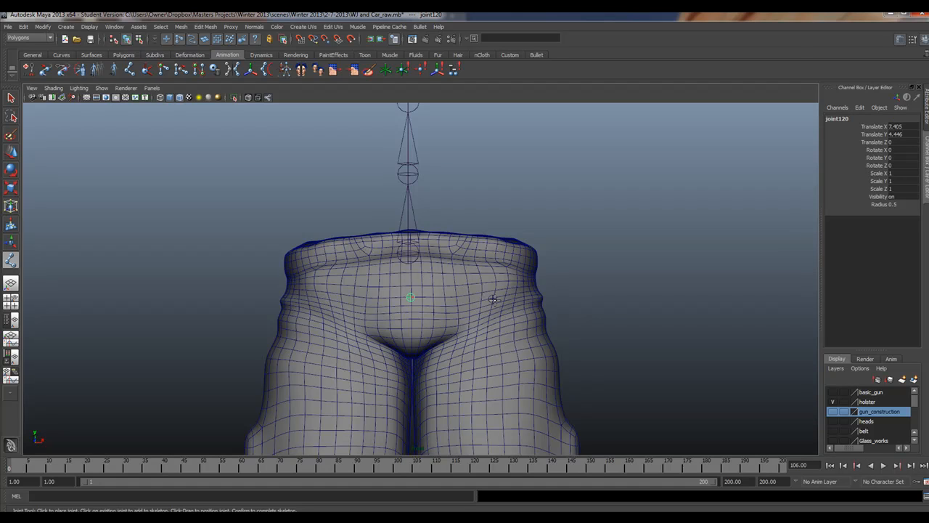
key(ctrl+z)
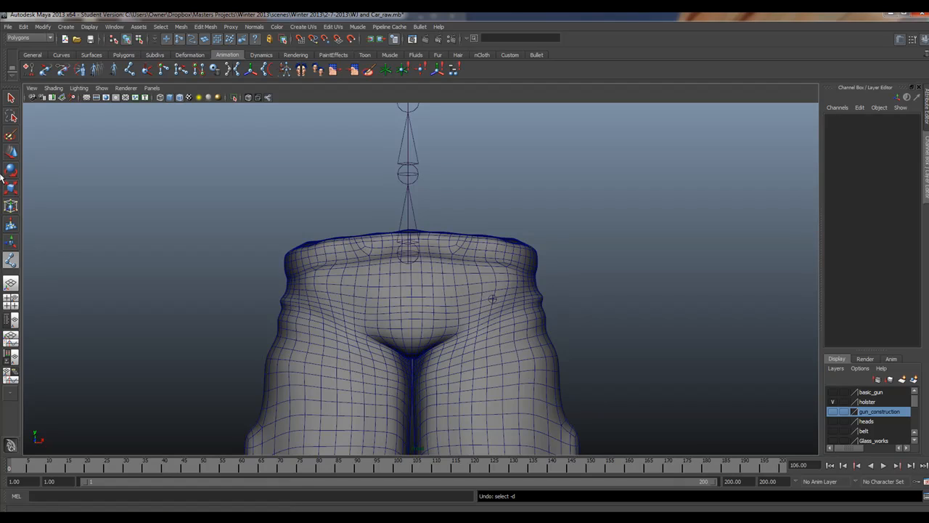
Step: Centre the spine chain on the pants by moving its root joint to about 7.404 in Translate X
click(12, 152)
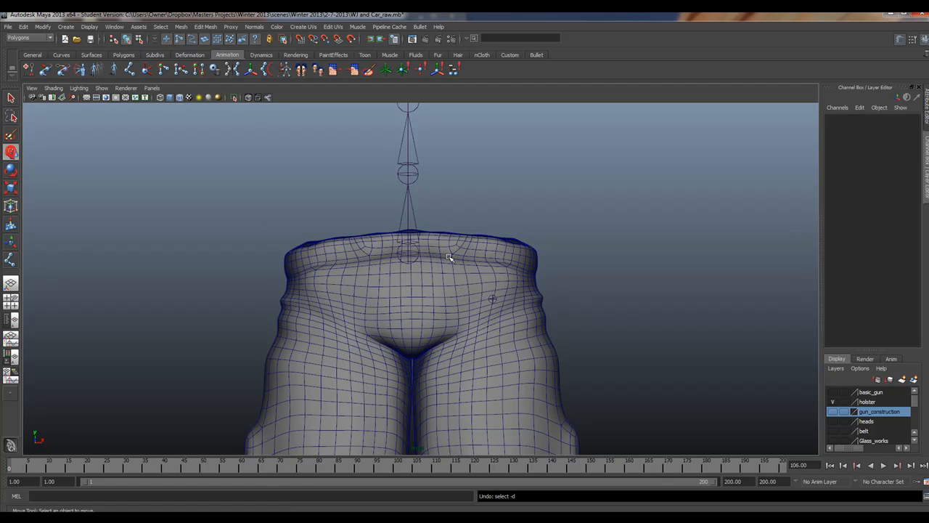
click(411, 252)
drag(442, 254, 447, 254)
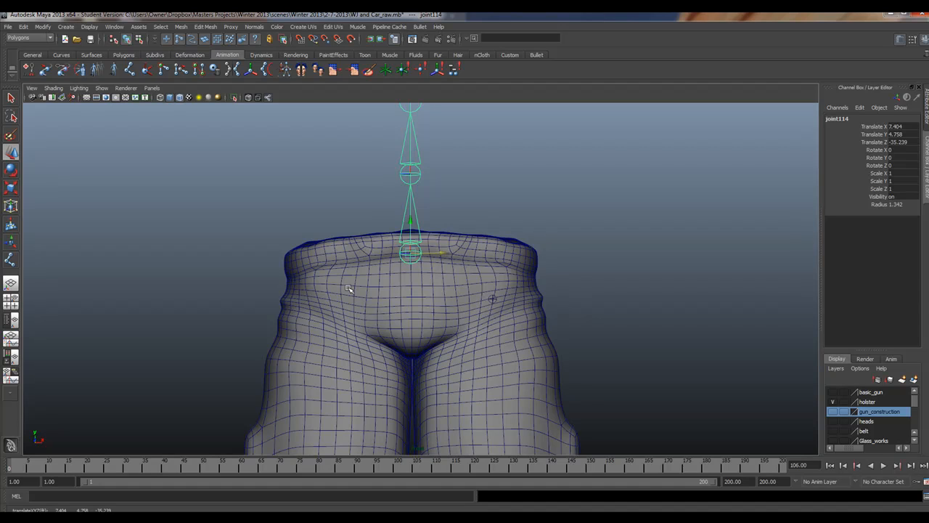
Step: Place a new joint at the centre of the pelvis in the front view, about 7.412 in Translate X and 4.443 in Translate Y
click(10, 261)
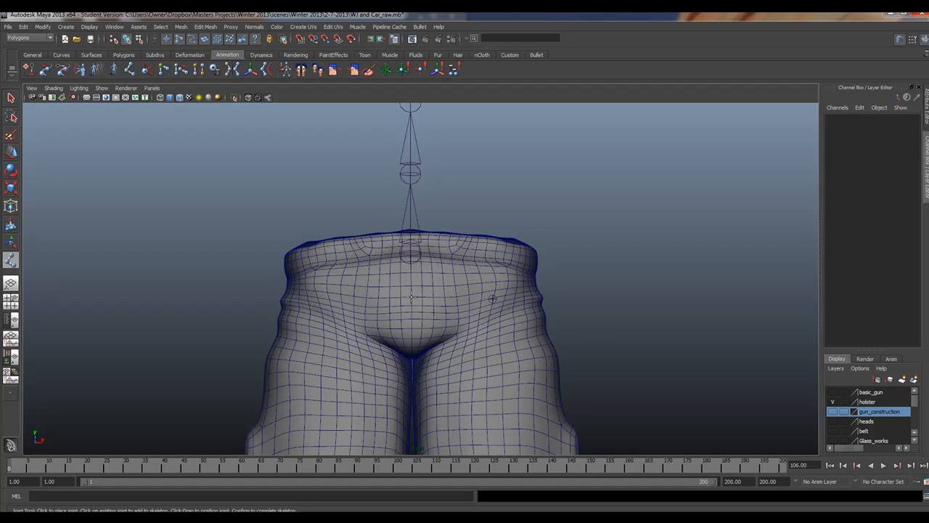
click(412, 297)
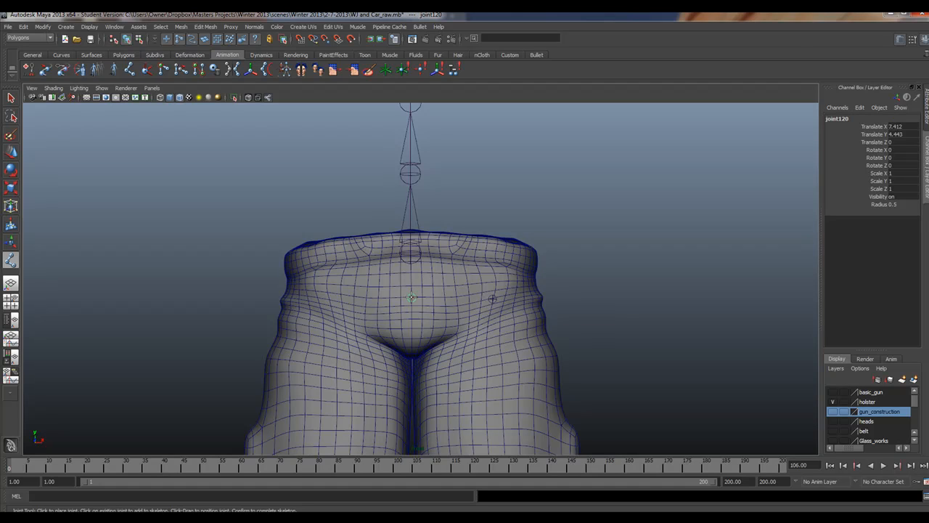
key(w)
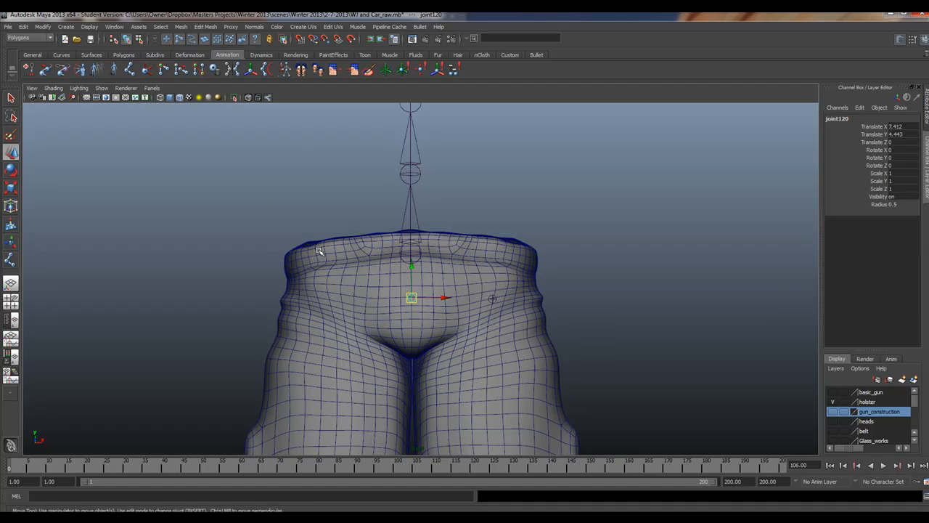
Step: Parent the hip joint to the central pelvis joint, and the pelvis joint to the root of the spine chain
click(494, 299)
click(410, 297)
key(Up)
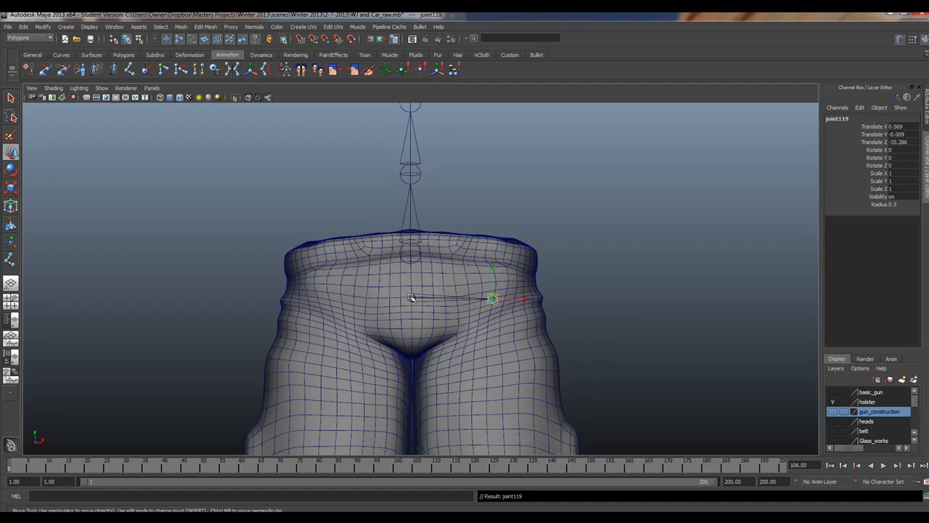
click(408, 240)
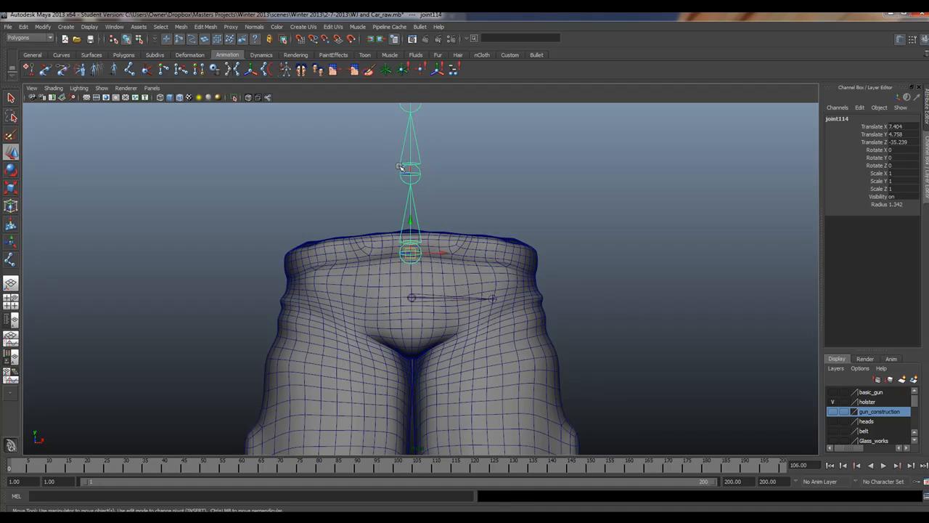
click(411, 298)
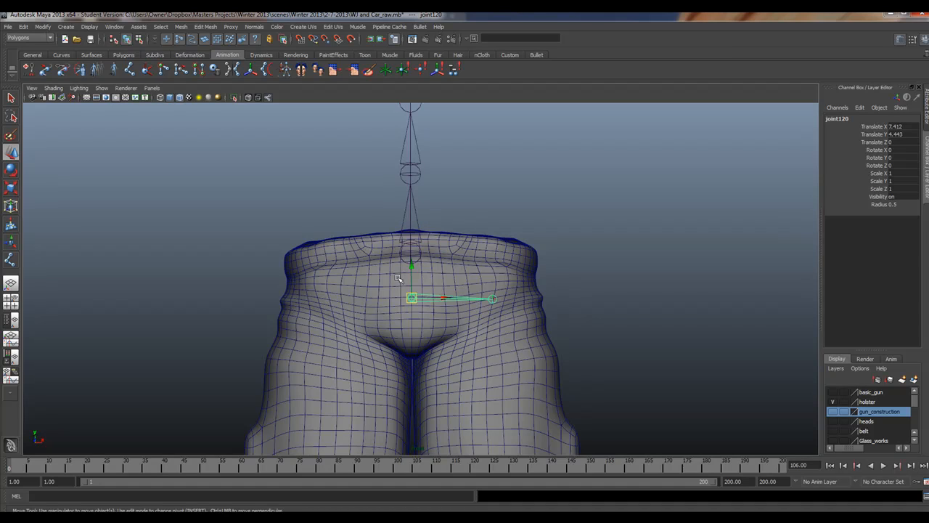
click(408, 251)
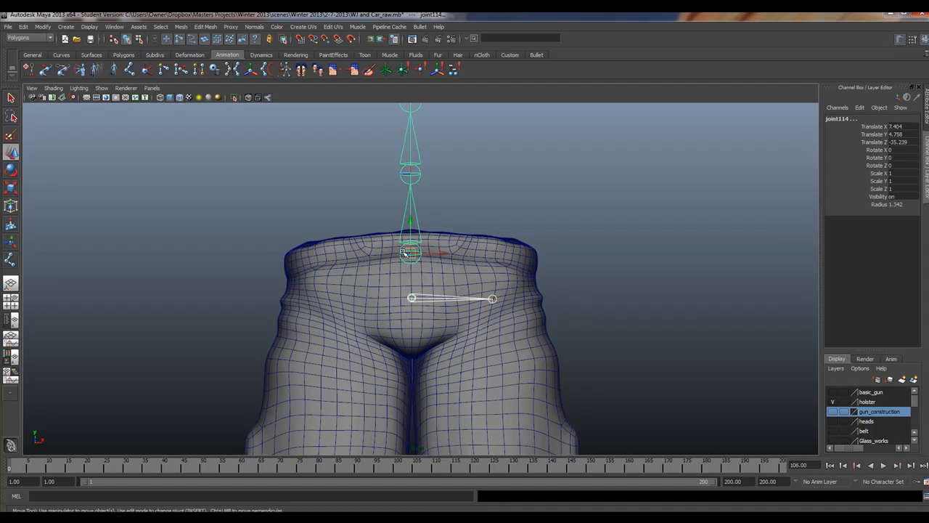
key(Down)
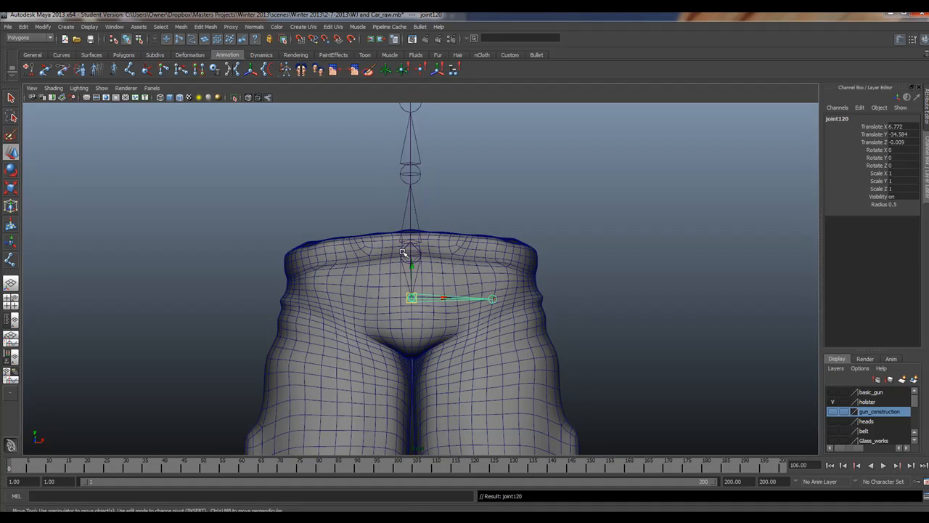
Step: Try to continue the joint chain down the leg from the hip joint in the side view
click(492, 300)
click(11, 259)
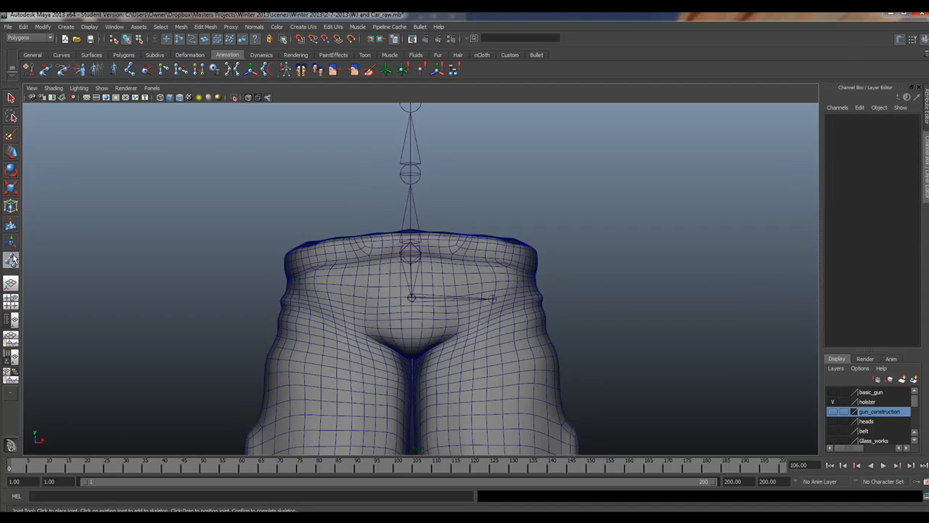
click(493, 297)
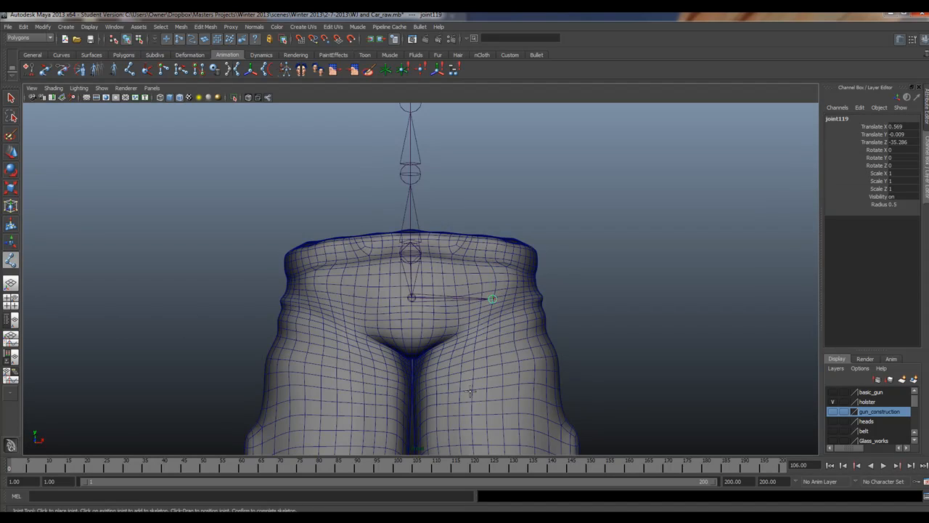
key(space)
key(space)
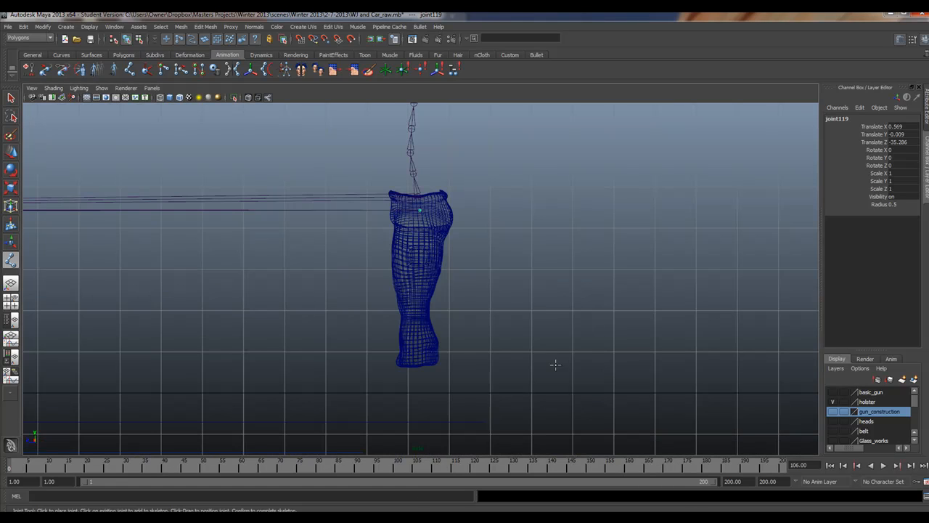
alt+right_drag(408, 229, 342, 231)
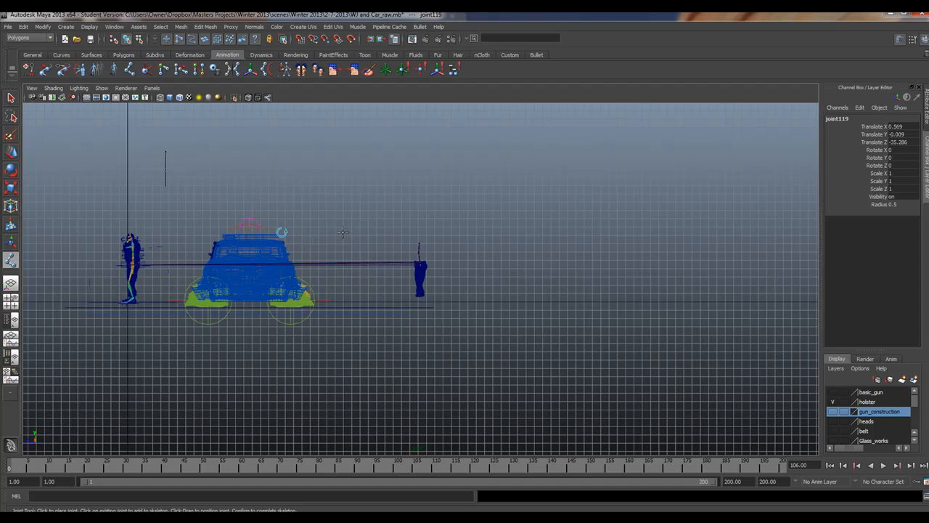
scroll(341, 238, up, 10)
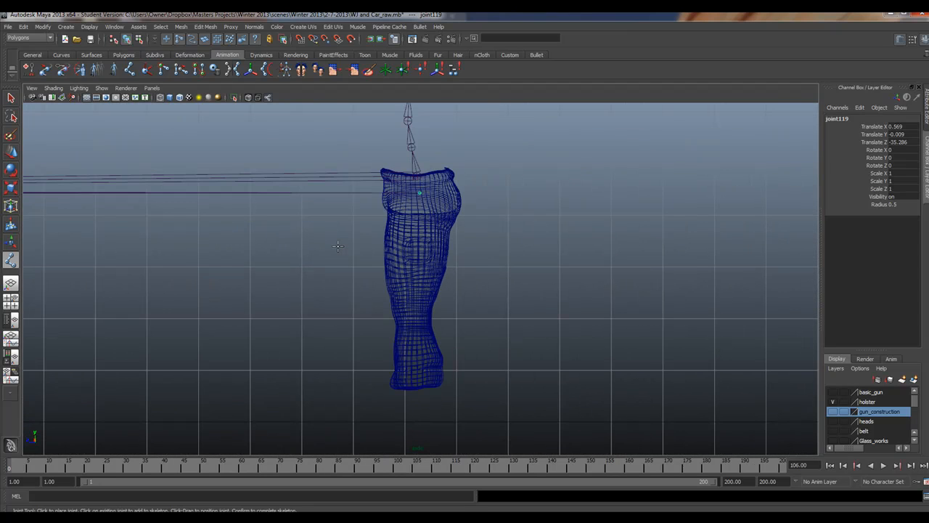
Step: Undo the continued leg chain and the parenting of the hip and pelvis joints
key(ctrl+z)
key(ctrl+z)
key(ctrl+z)
key(ctrl+z)
key(ctrl+z)
key(ctrl+z)
key(ctrl+z)
key(ctrl+z)
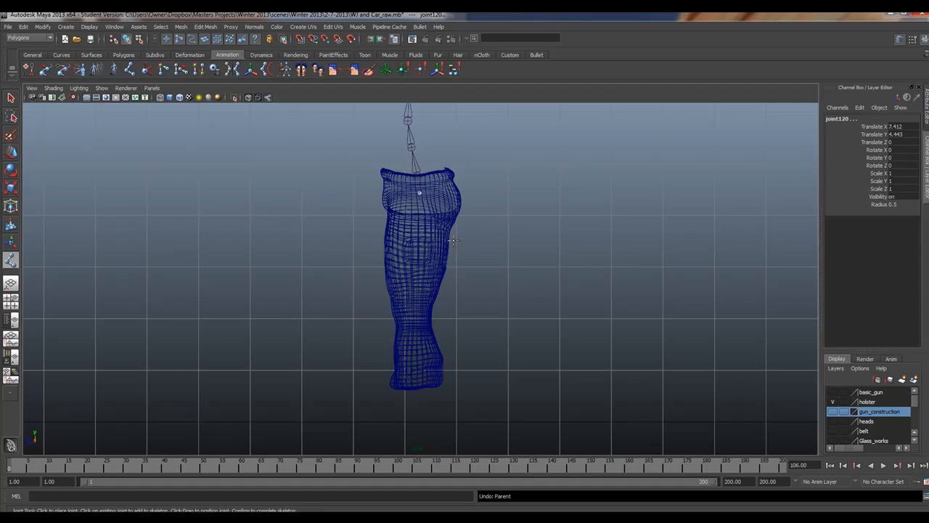
Step: Place a new pelvis joint near the hip joint in the side view, about 4.443 in Translate Y and -35.179 in Translate Z
alt+middle_drag(401, 201, 424, 302)
alt+right_drag(357, 311, 705, 398)
alt+middle_drag(580, 365, 515, 349)
alt+right_drag(516, 348, 618, 431)
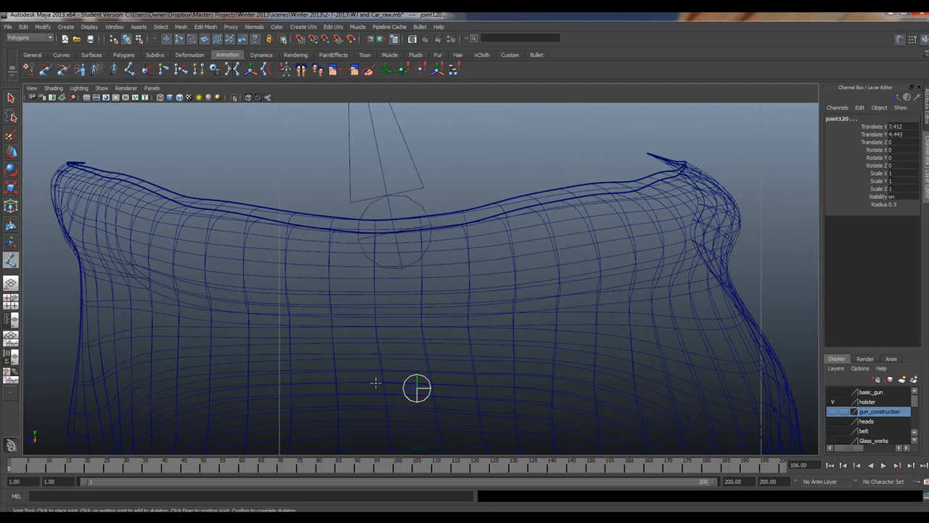
key(q)
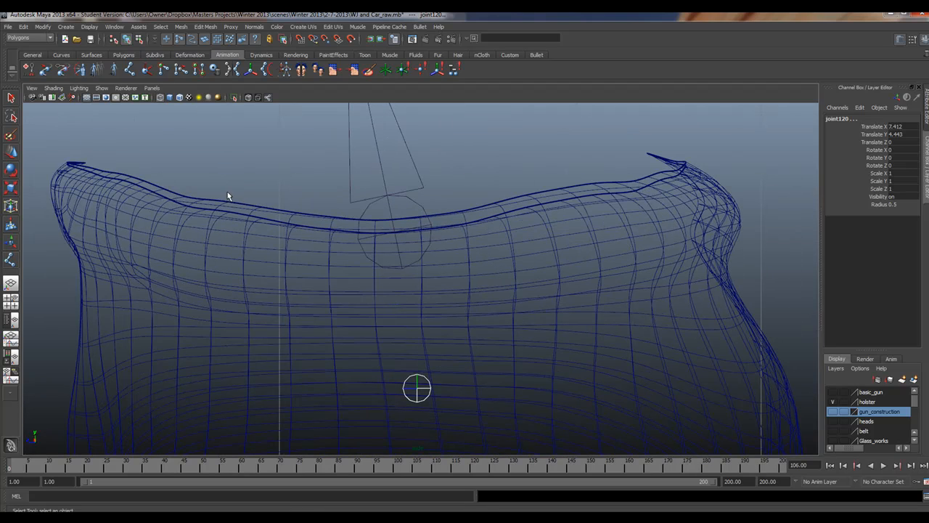
click(215, 187)
key(y)
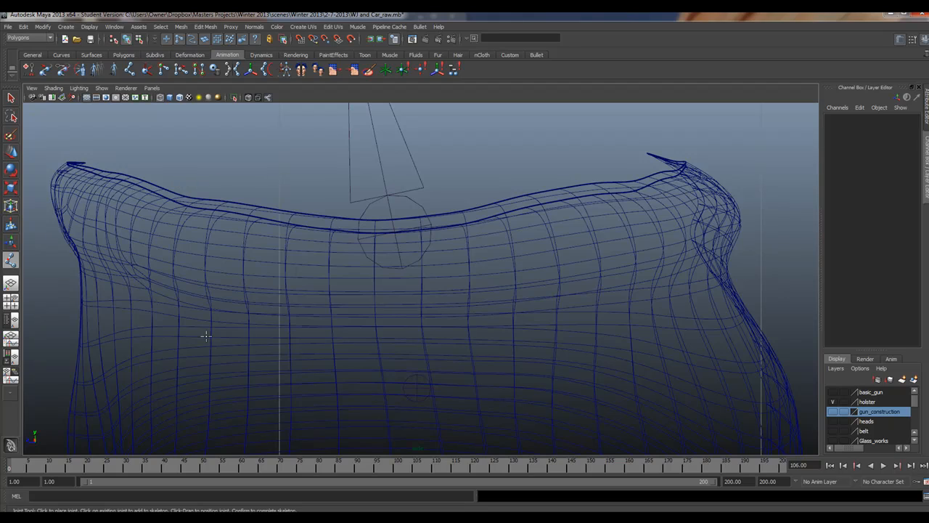
click(398, 387)
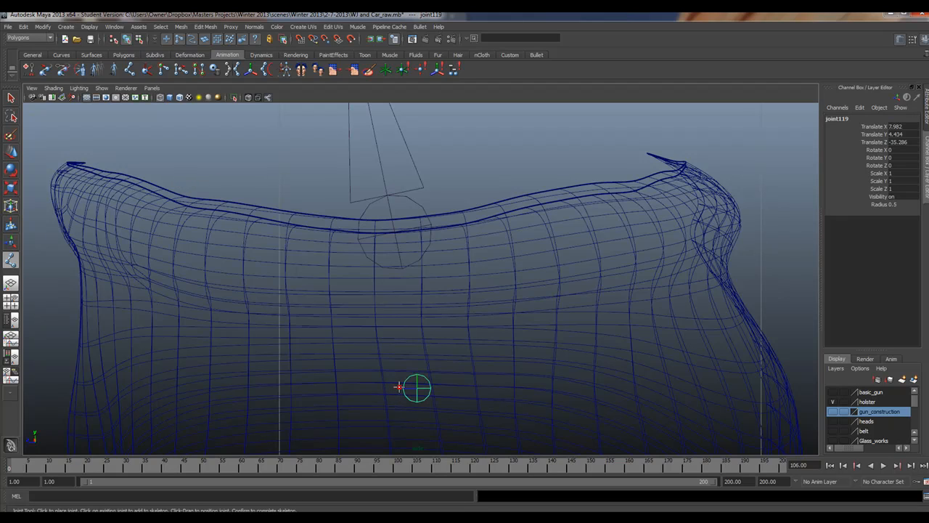
key(ctrl+z)
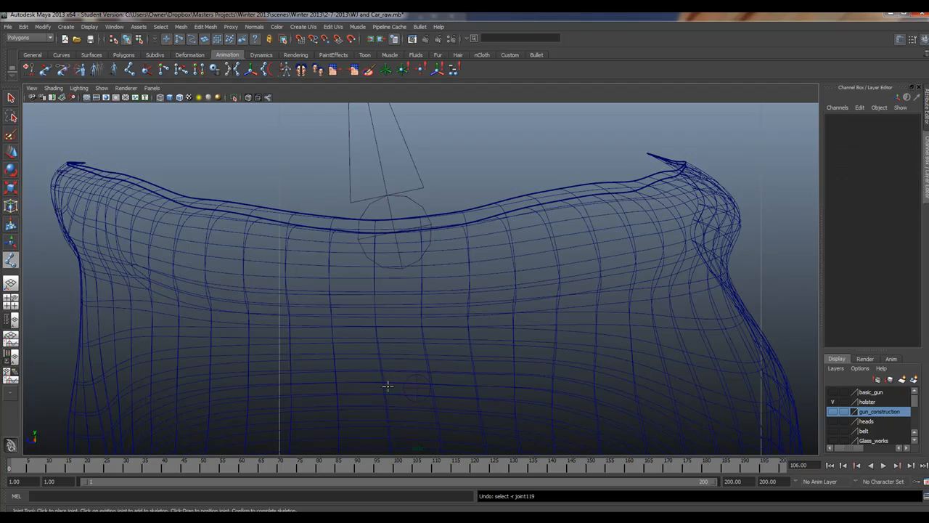
click(365, 383)
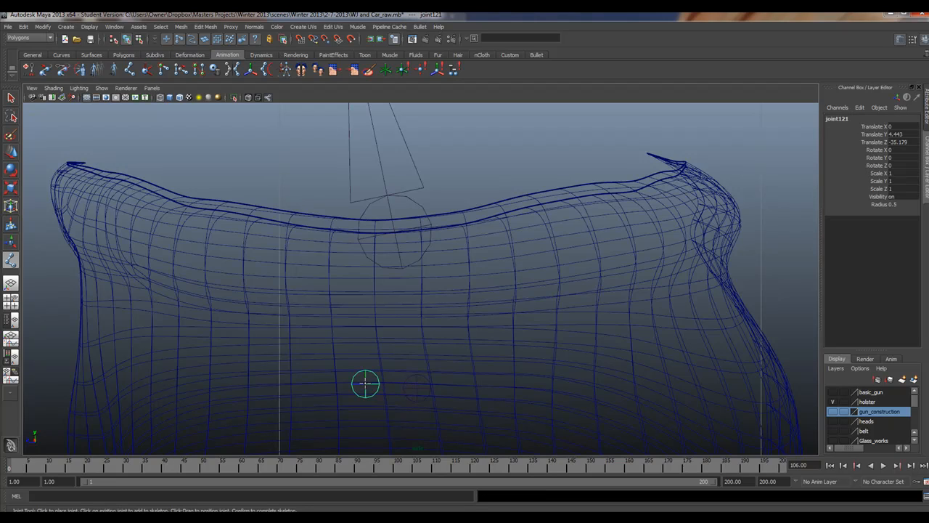
key(q)
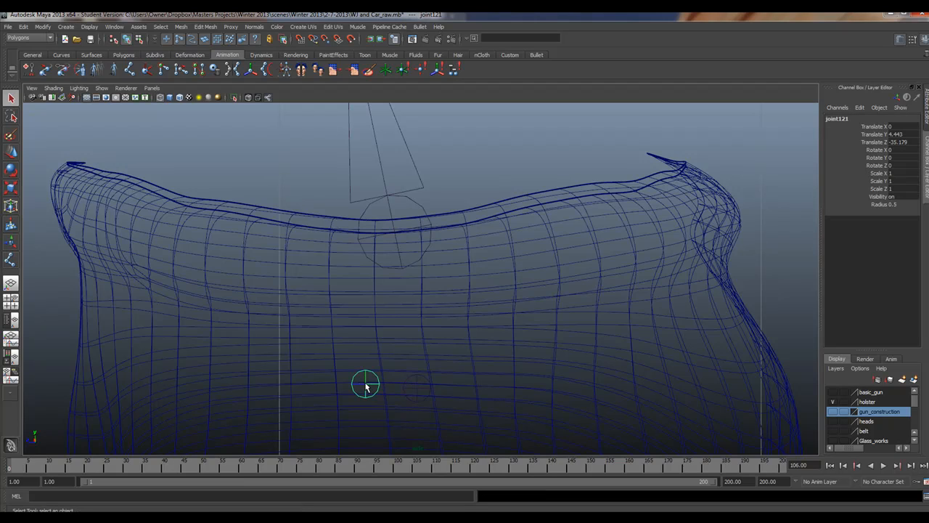
key(w)
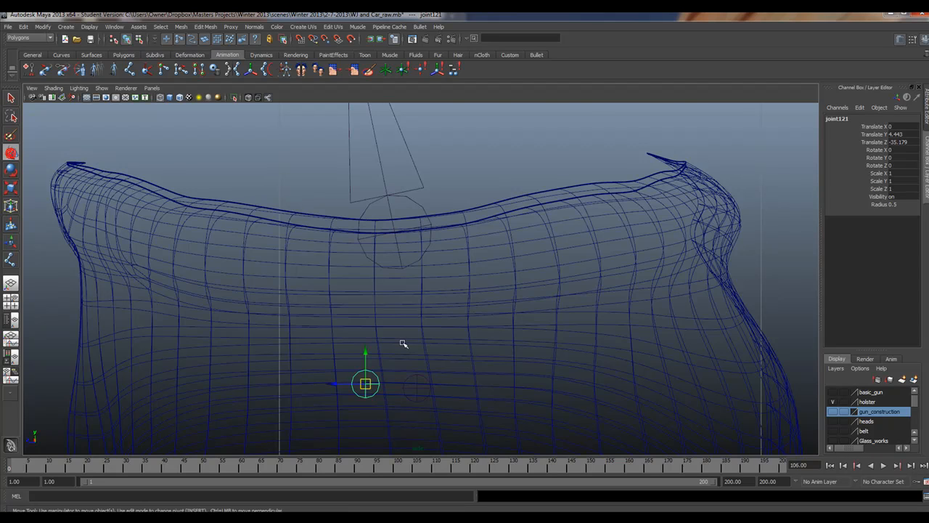
Step: Centre the new pelvis joint on the pants below the spine chain by moving it to about 7.4 in Translate X
key(space)
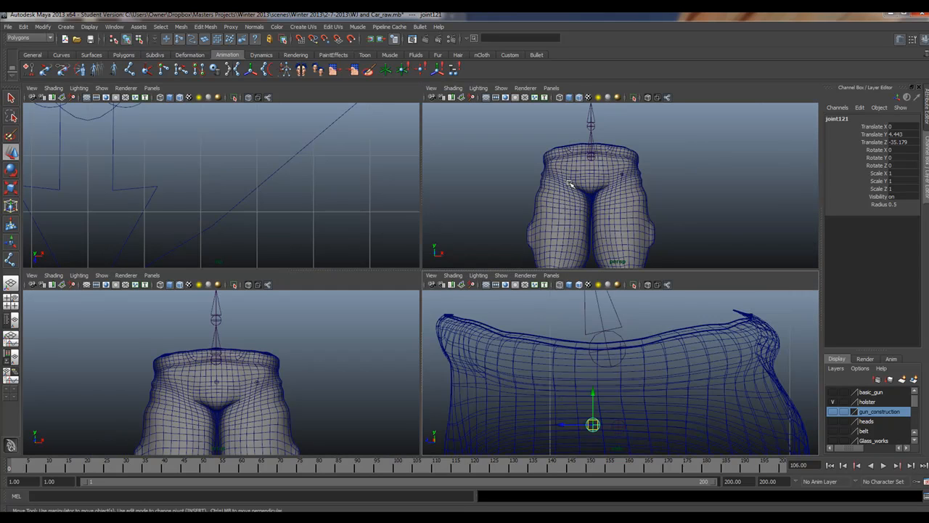
scroll(570, 184, down, 5)
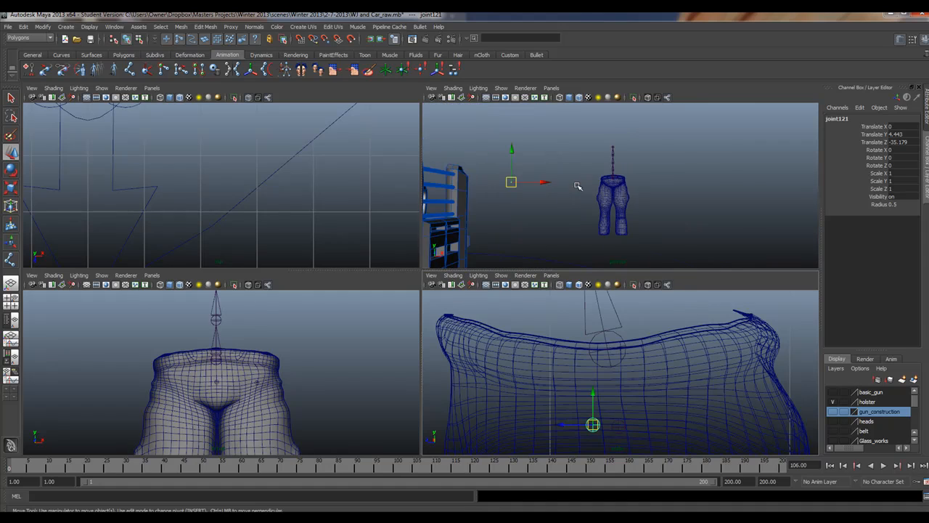
drag(546, 182, 649, 172)
key(f)
alt+right_drag(672, 216, 519, 150)
alt+middle_drag(519, 149, 503, 193)
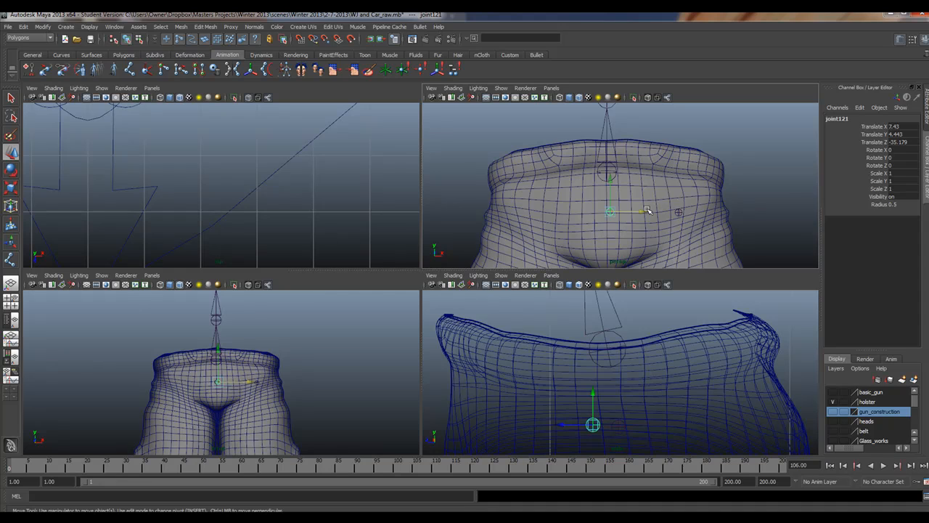
drag(645, 211, 642, 211)
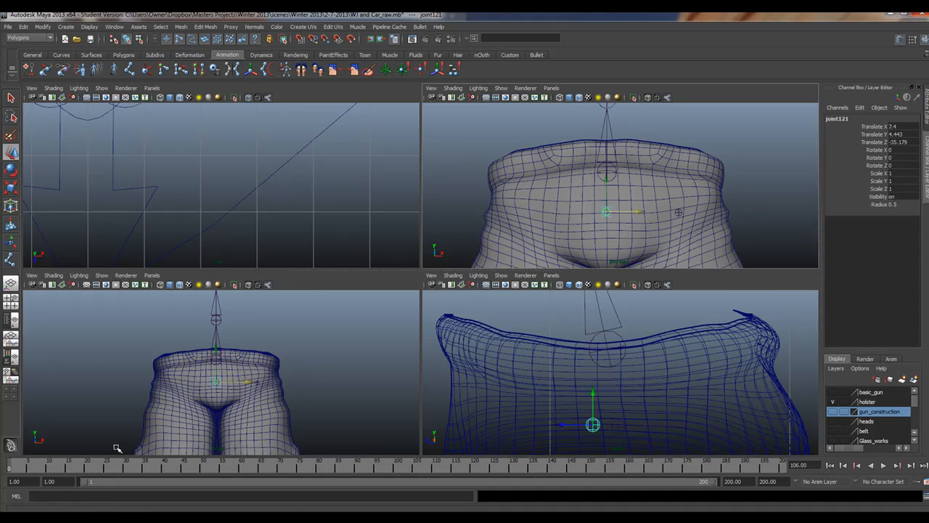
Step: Move the new pelvis joint aside to about 6.062 in Translate X and locate the earlier pelvis joint in the perspective view
key(space)
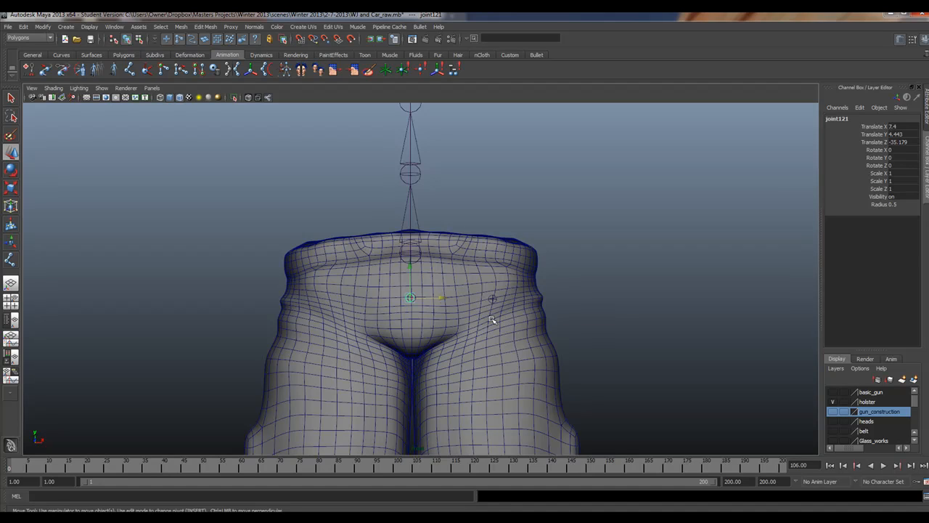
drag(438, 299, 273, 311)
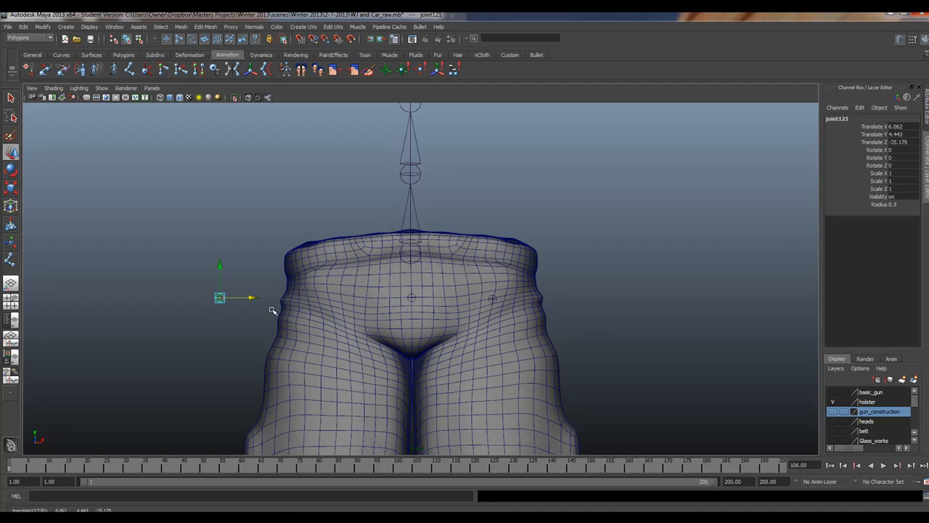
click(410, 299)
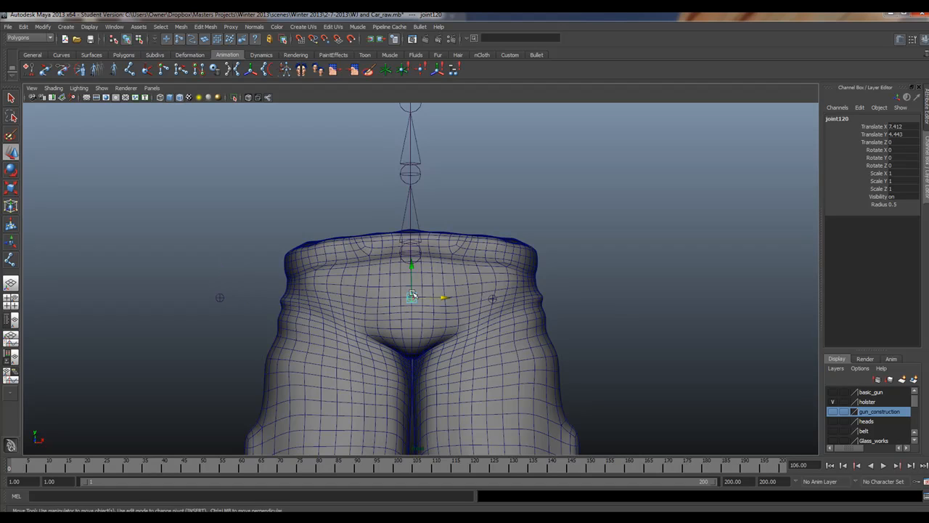
key(space)
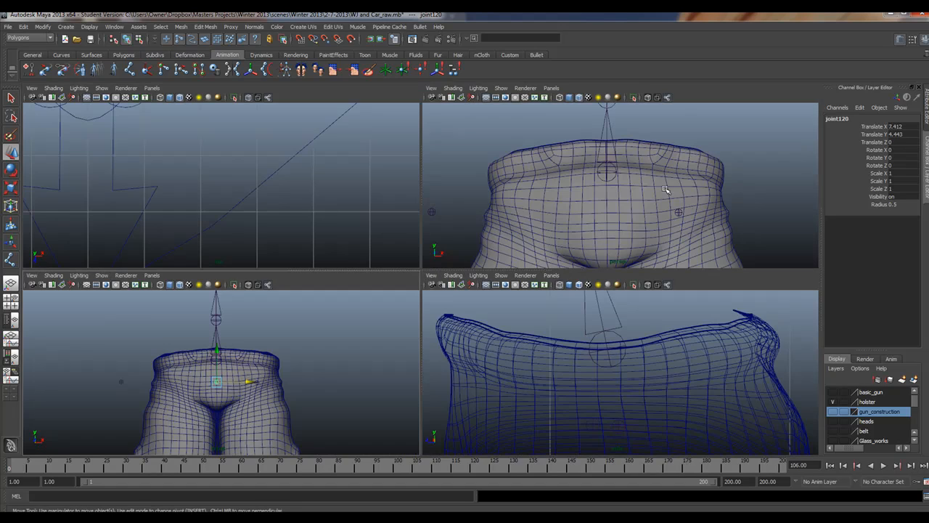
key(space)
alt+right_drag(630, 240, 168, 170)
alt+drag(630, 240, 226, 285)
alt+drag(145, 233, 156, 234)
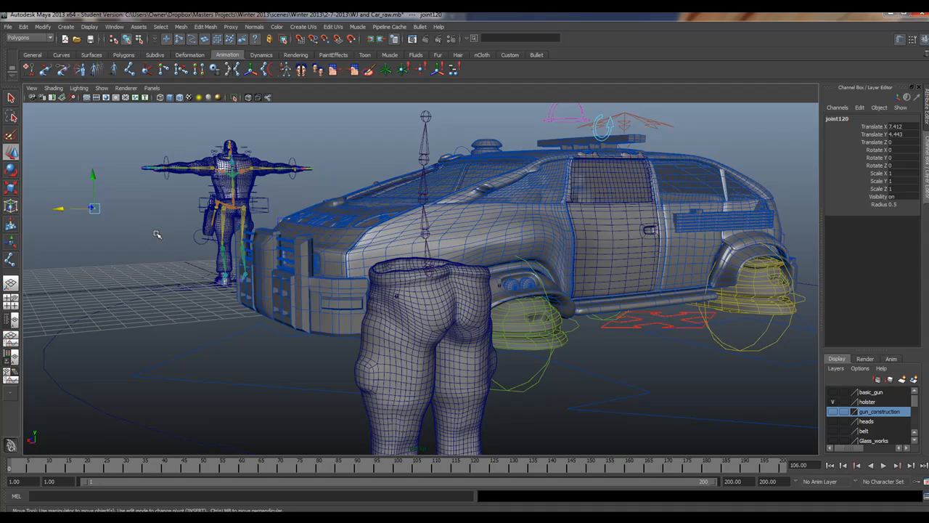
click(156, 234)
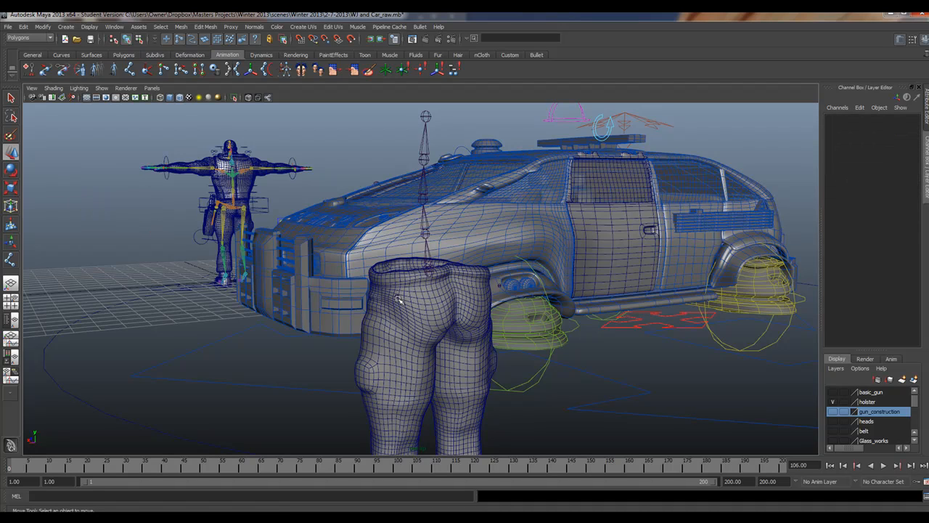
Step: Centre the new pelvis joint on the pants below the spine chain at about 7.41 in Translate X
click(377, 301)
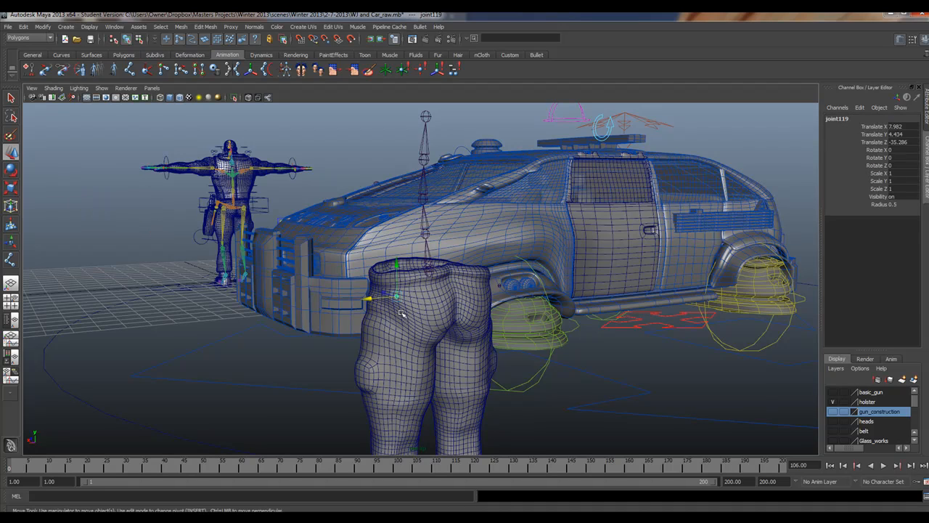
key(space)
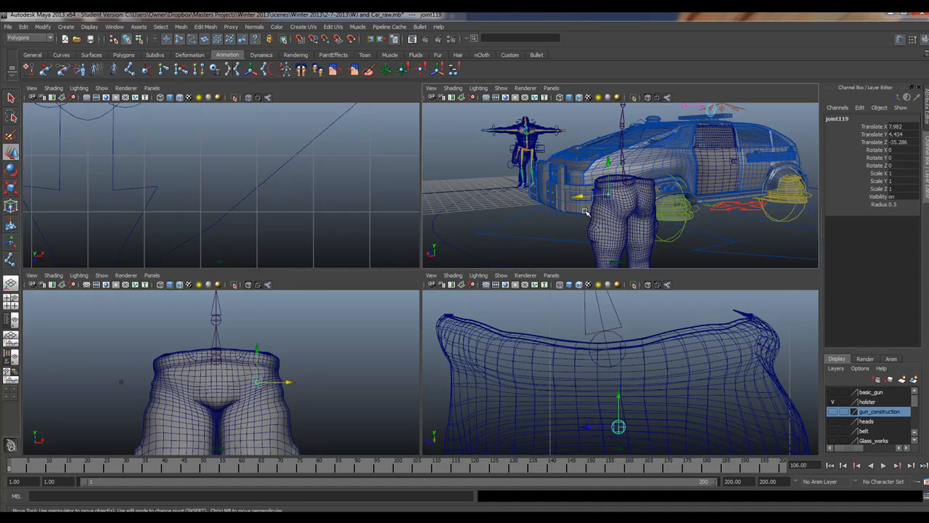
key(f)
key(space)
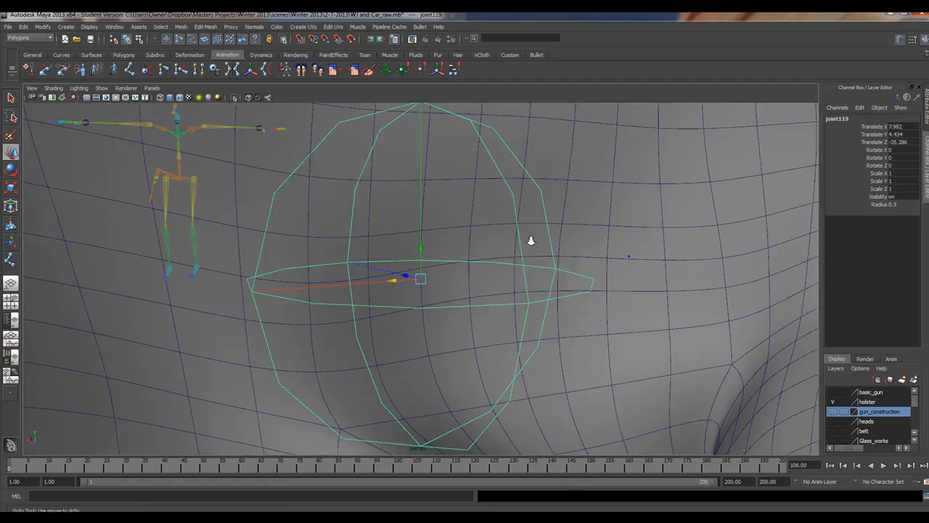
alt+right_drag(556, 243, 367, 229)
alt+drag(367, 229, 230, 254)
click(69, 283)
drag(100, 278, 345, 282)
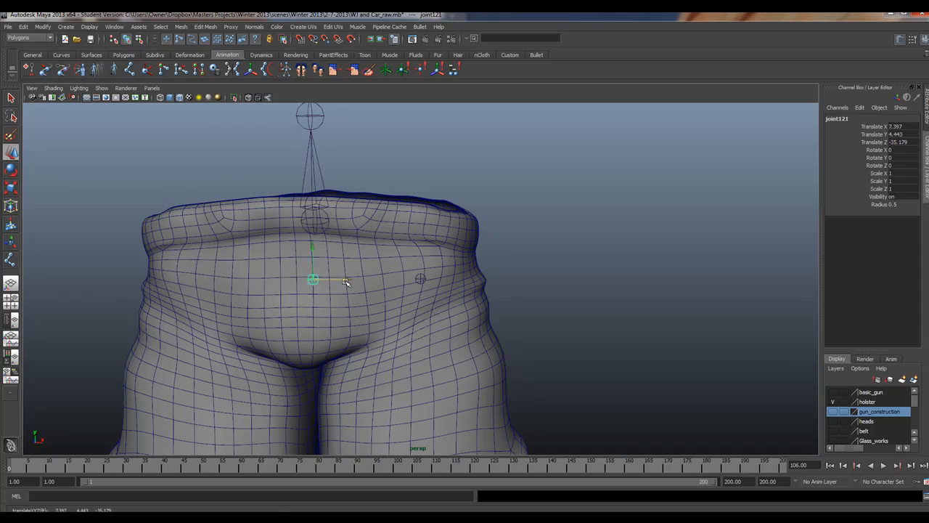
key(space)
key(space)
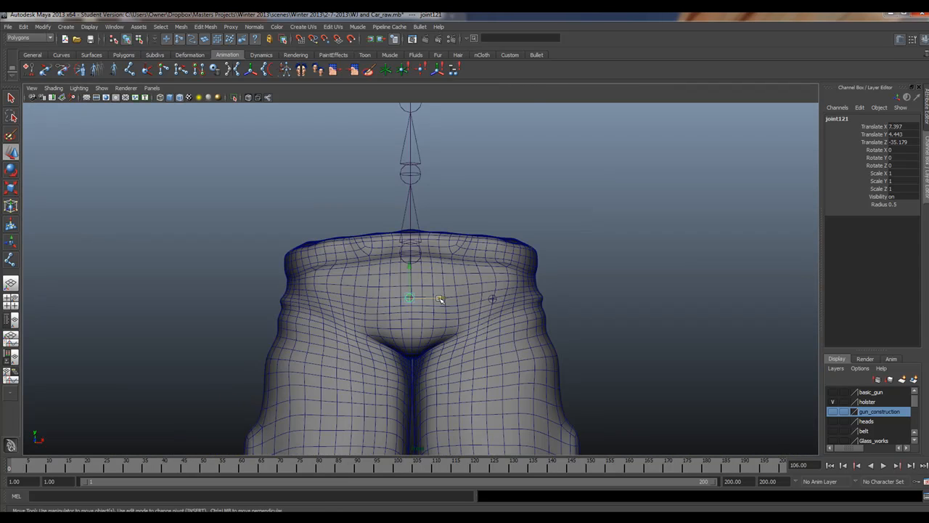
drag(440, 298, 442, 300)
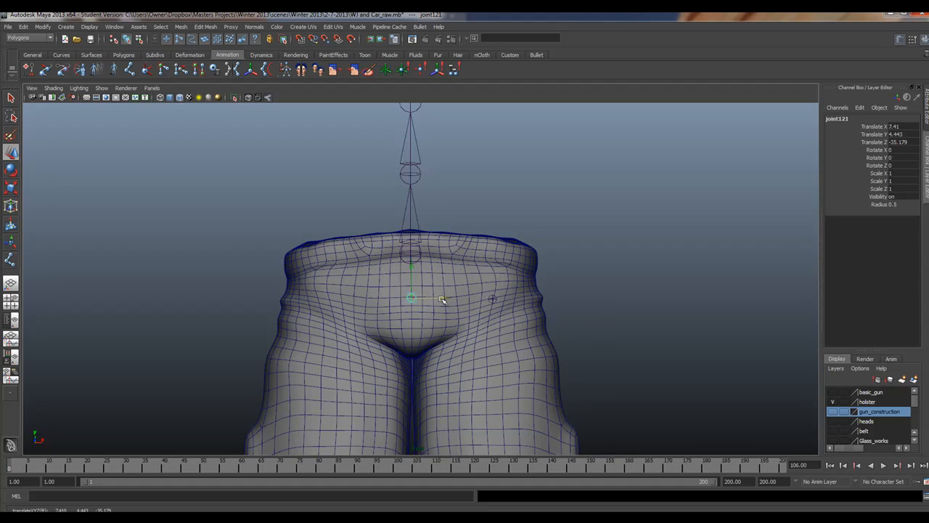
Step: Parent the hip joint to the centred pelvis joint
click(493, 298)
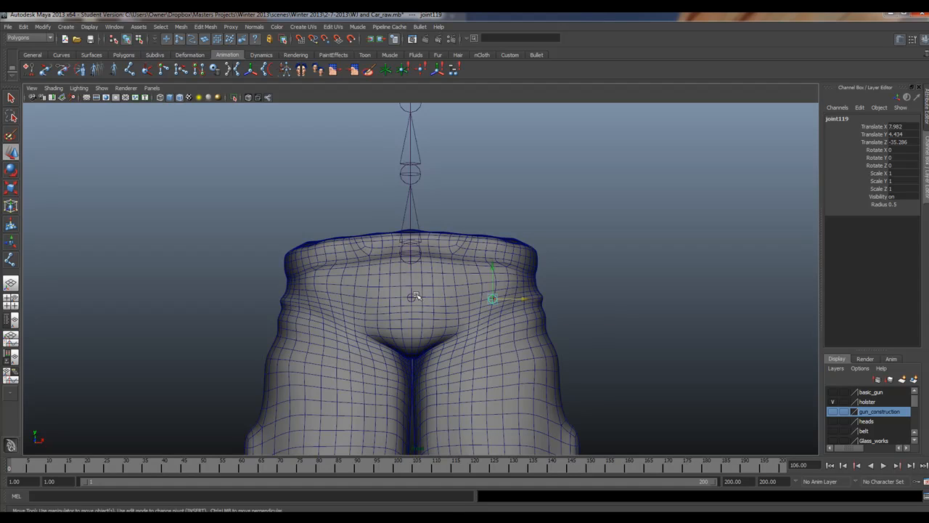
click(412, 297)
key(Down)
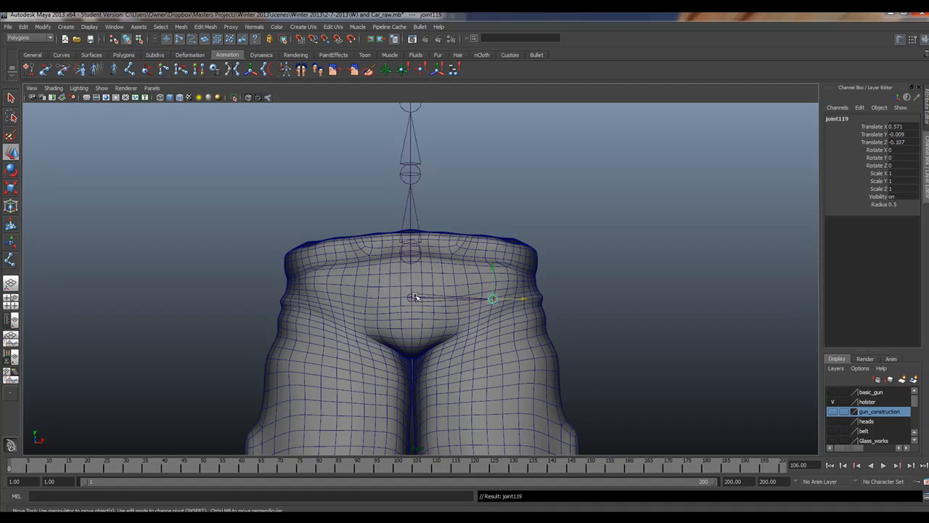
Step: Parent the pelvis joint to the lowest joint of the spine chain
click(412, 260)
click(411, 298)
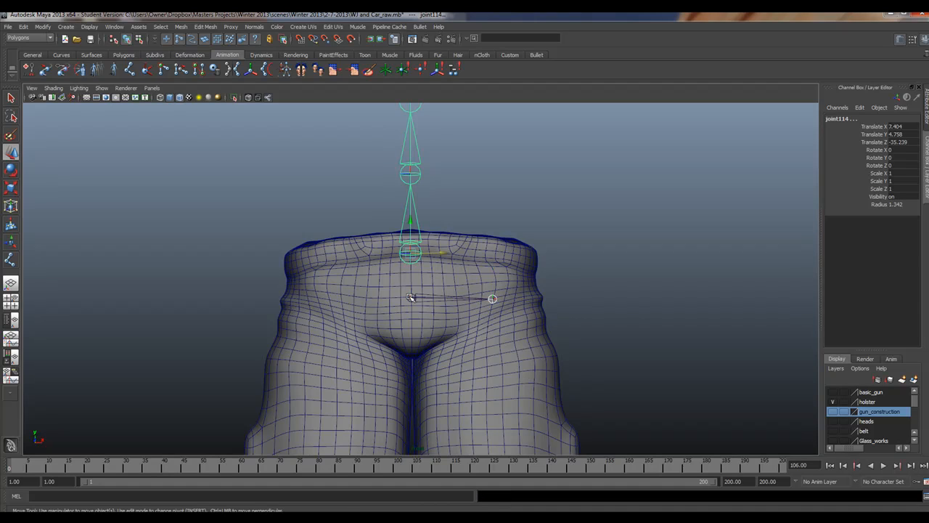
click(420, 259)
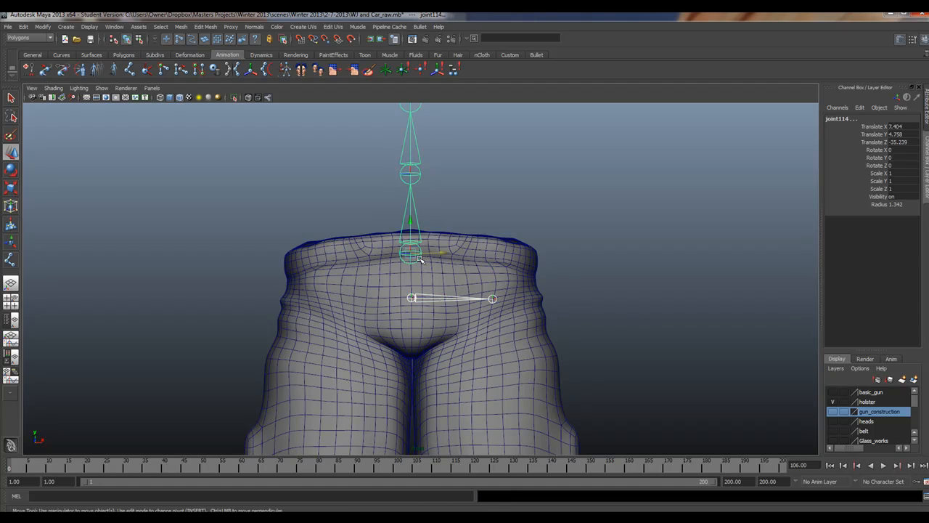
key(p)
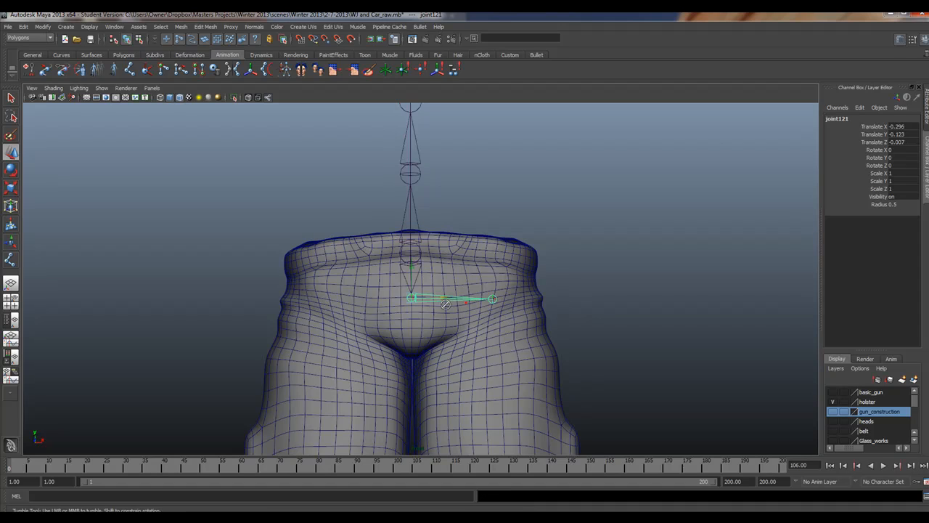
Step: Examine the connected spine, pelvis and hip joints on the pants from several angles in the perspective view
key(space)
key(space)
mouse_move(602, 205)
alt+mouse_down()
mouse_move(490, 262)
mouse_move(415, 266)
mouse_move(545, 249)
alt+mouse_up()
alt+right_drag(545, 249, 334, 255)
alt+right_drag(589, 269, 347, 305)
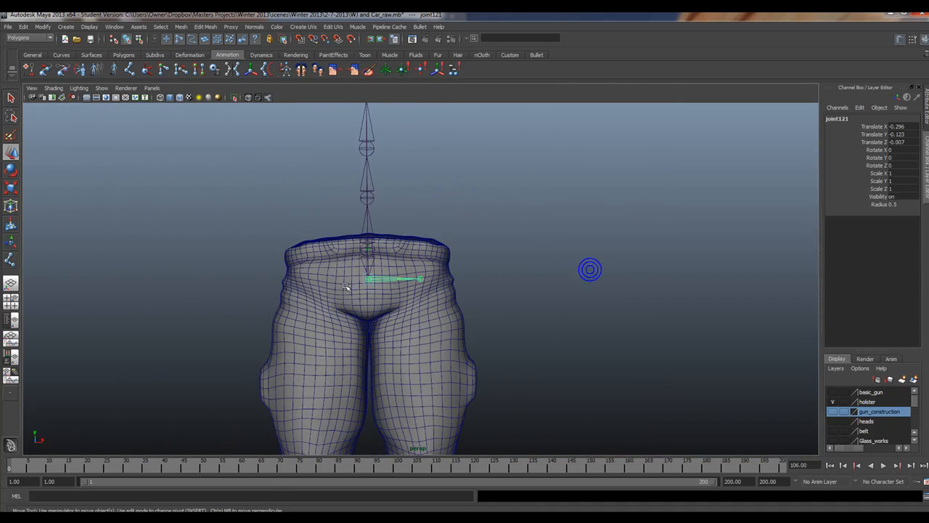
alt+middle_drag(346, 305, 361, 206)
alt+right_drag(361, 206, 353, 232)
alt+drag(353, 233, 411, 302)
Step: Extend the chain from the hip joint in the side view with two closely spaced knee joints along the front of the leg
key(space)
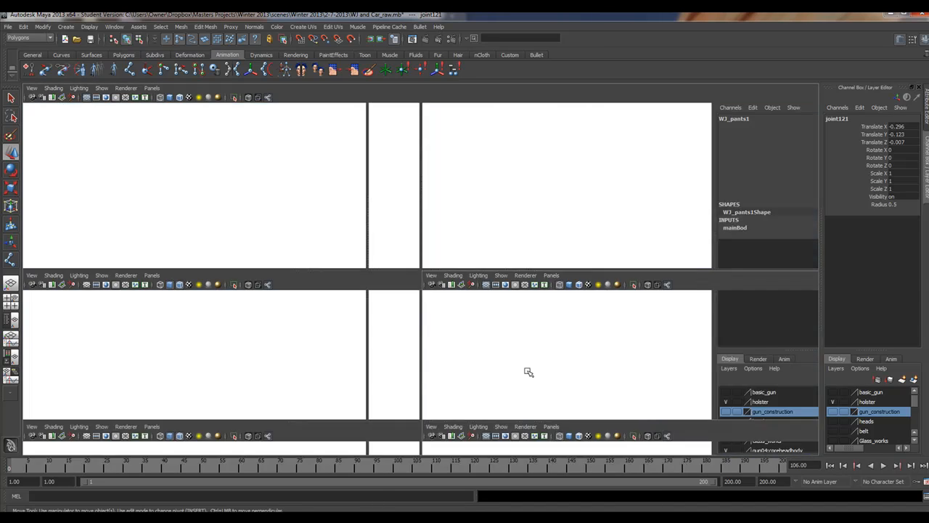
key(space)
alt+right_drag(483, 346, 418, 336)
click(12, 260)
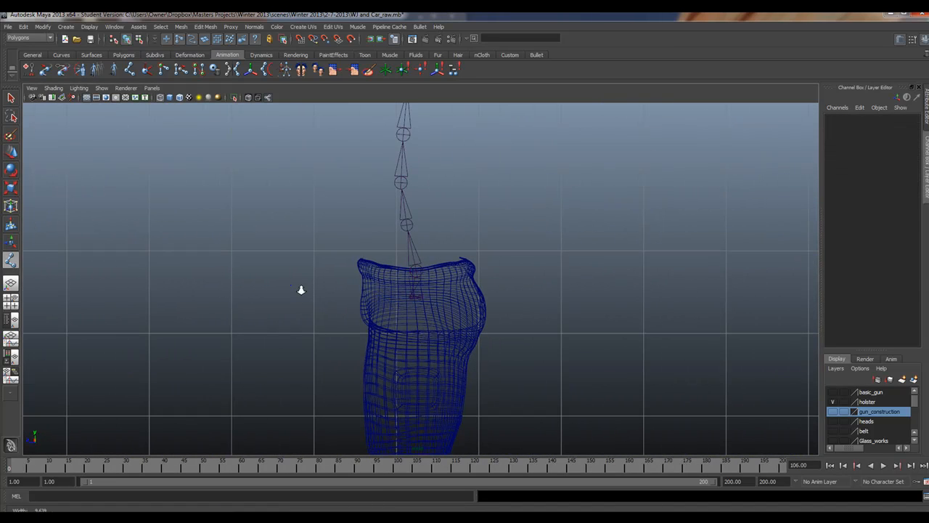
alt+right_drag(286, 284, 620, 400)
click(423, 321)
alt+middle_drag(390, 379, 401, 247)
mouse_move(415, 291)
alt+right_down()
mouse_move(292, 291)
mouse_move(405, 286)
alt+right_up()
alt+middle_drag(352, 360, 367, 192)
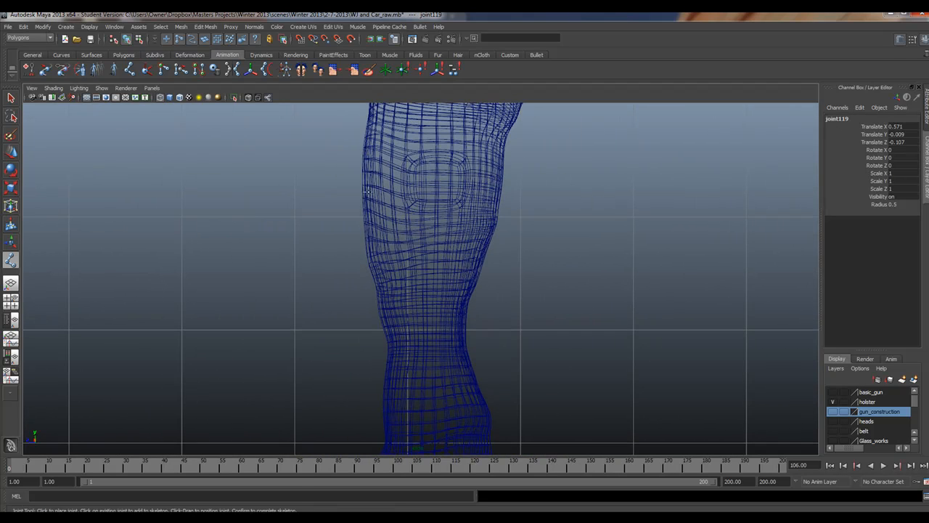
click(388, 307)
click(394, 342)
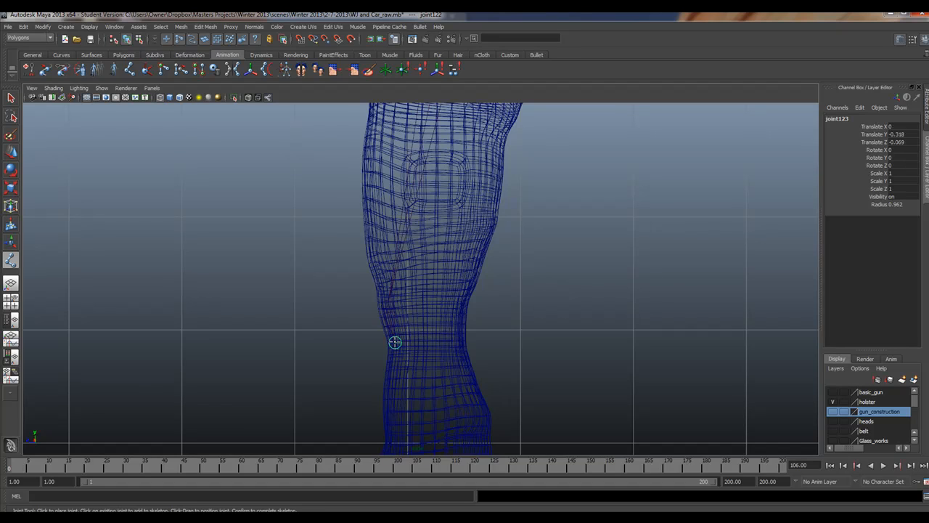
Step: Add ankle, ball and toe joints below the trouser leg in the side view and finish the leg chain
alt+middle_drag(394, 341, 361, 192)
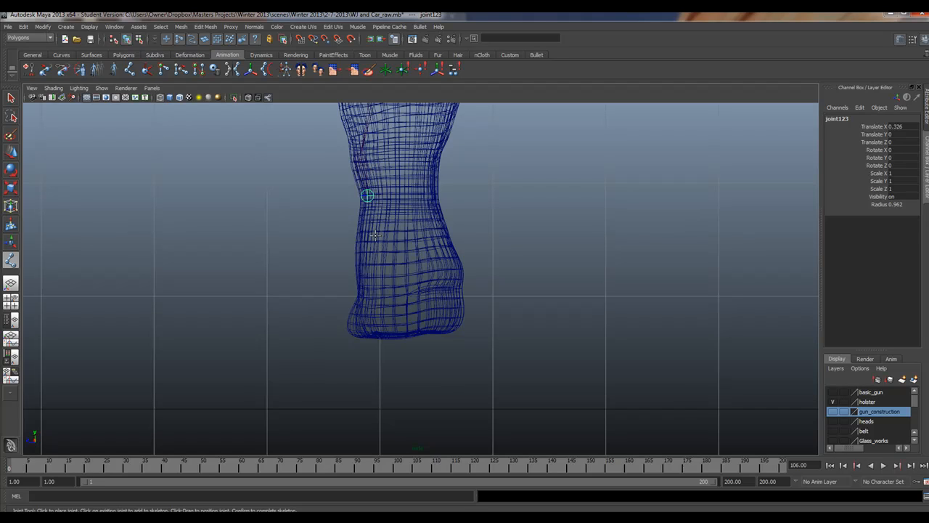
click(426, 362)
click(331, 398)
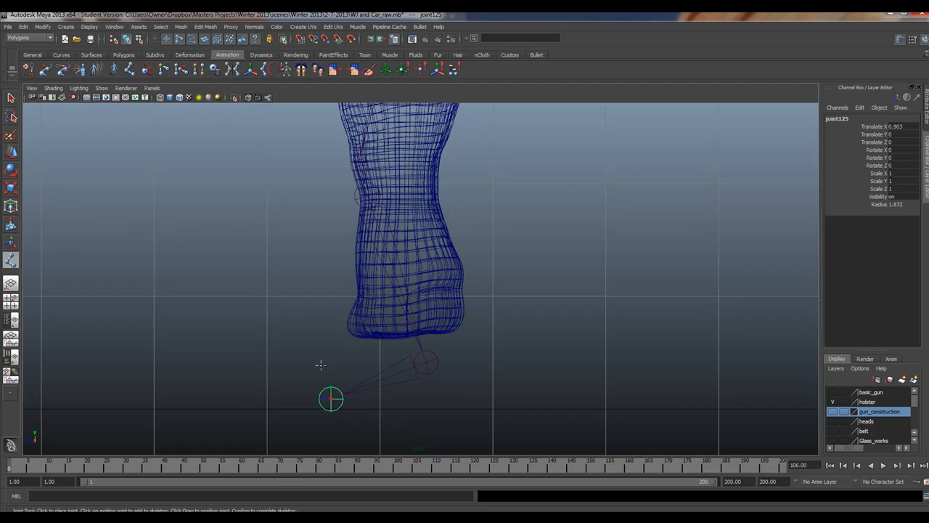
click(265, 404)
key(w)
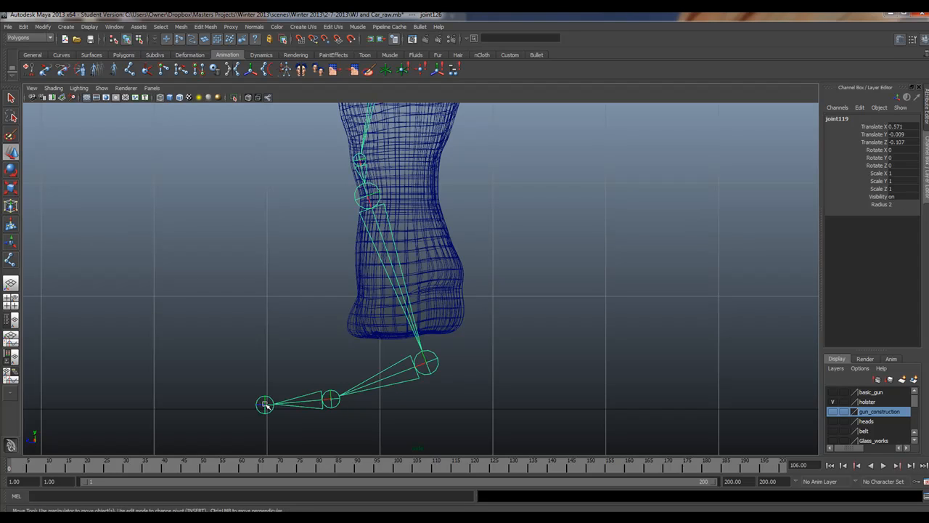
Step: Activate the IK Handle Tool from the Animation command set and check that its solver is ikRPsolver
scroll(336, 199, down, 3)
scroll(336, 199, up, 5)
key(space)
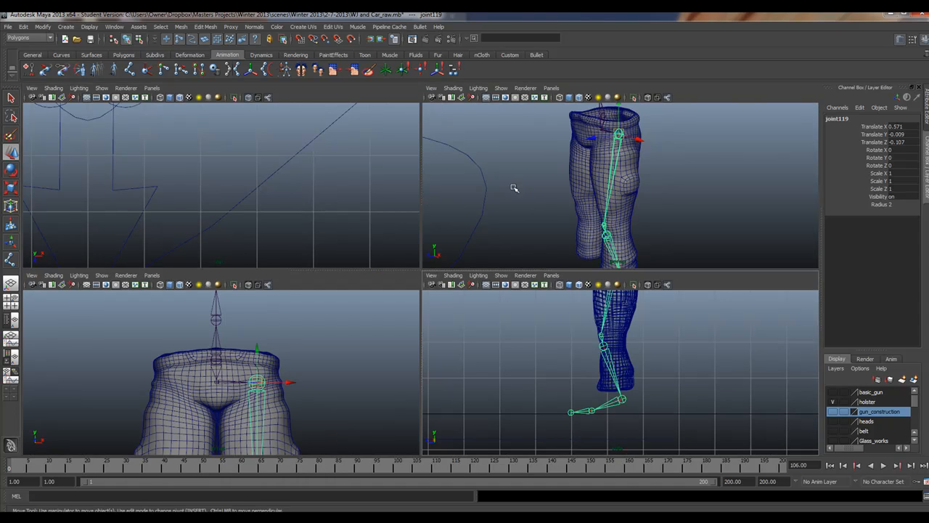
key(space)
alt+drag(390, 259, 327, 293)
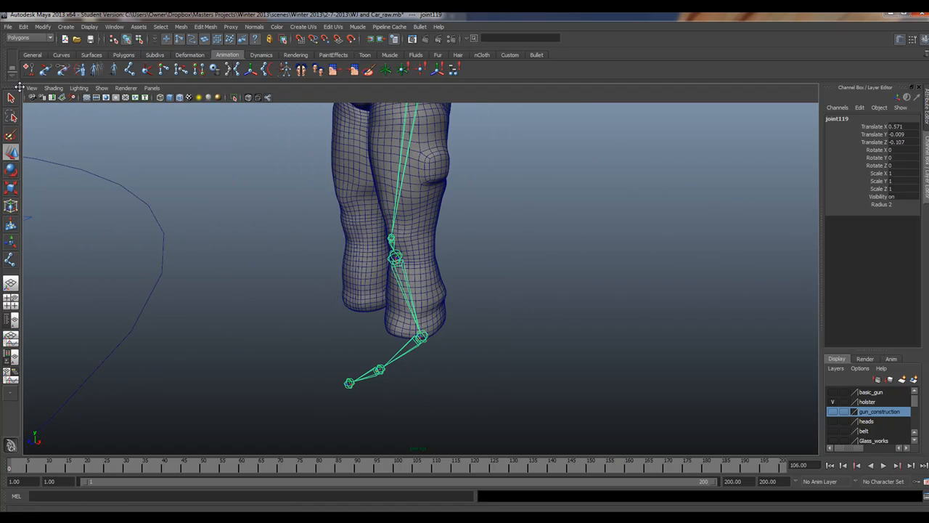
click(29, 38)
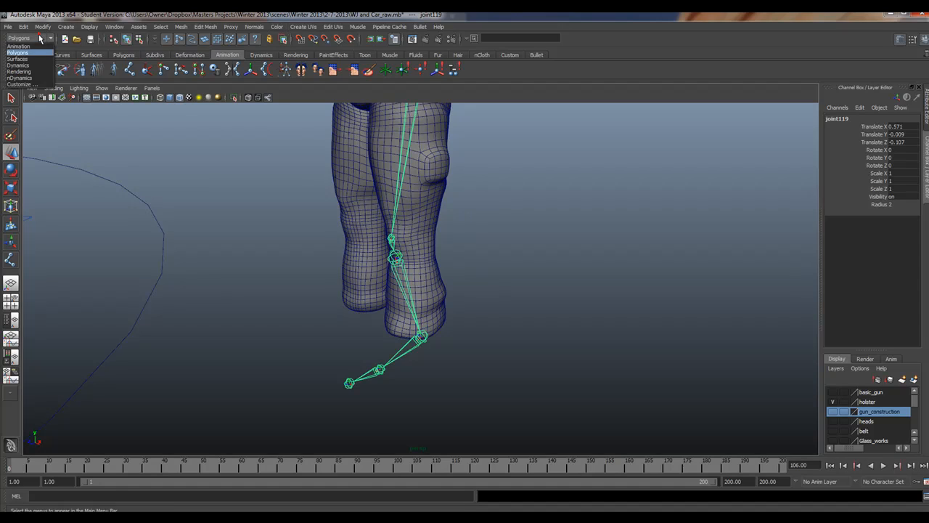
click(29, 47)
click(326, 26)
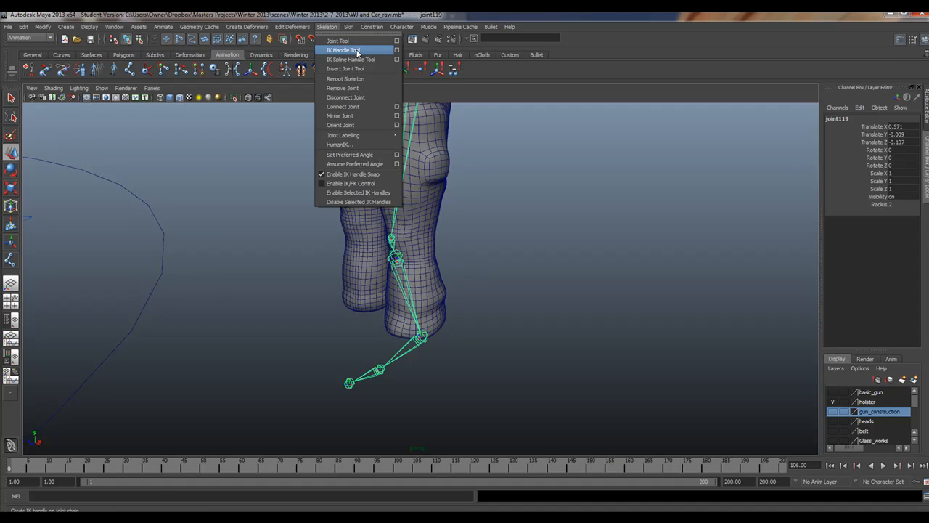
click(342, 50)
double_click(11, 259)
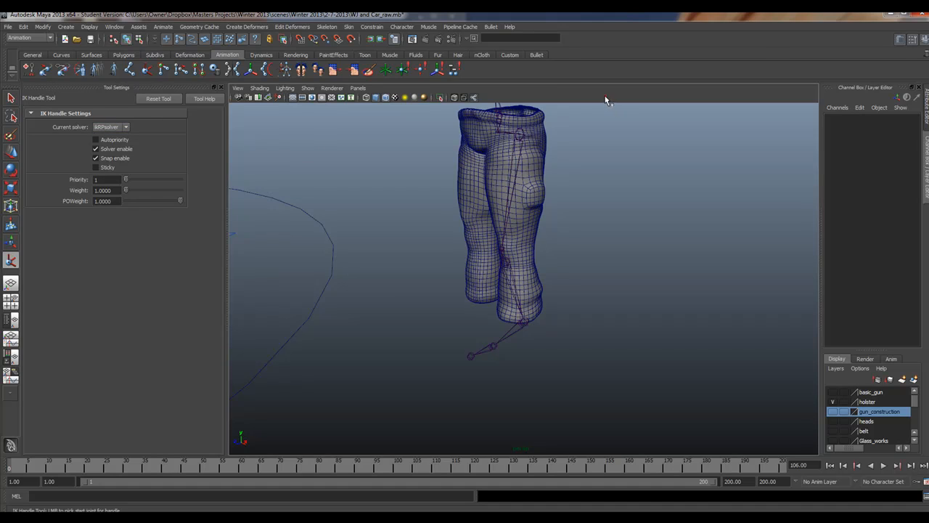
click(223, 87)
Step: Create an IK handle from the hip joint to the ankle joint in the perspective view
key(space)
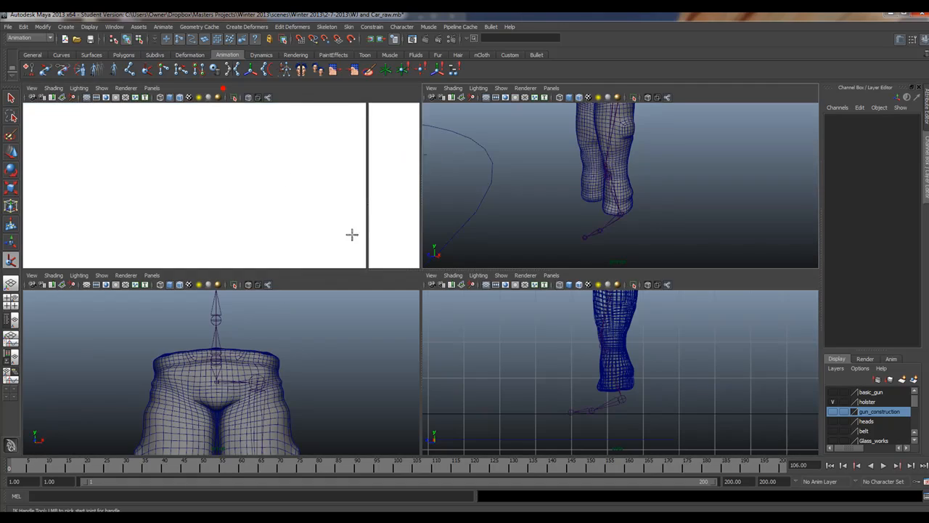
key(space)
alt+right_drag(487, 204, 435, 191)
alt+middle_drag(430, 198, 405, 233)
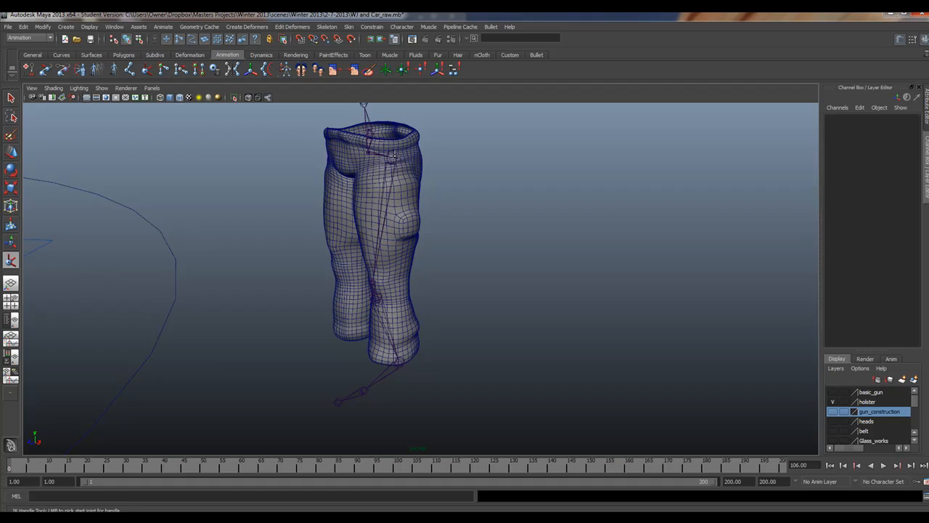
click(392, 156)
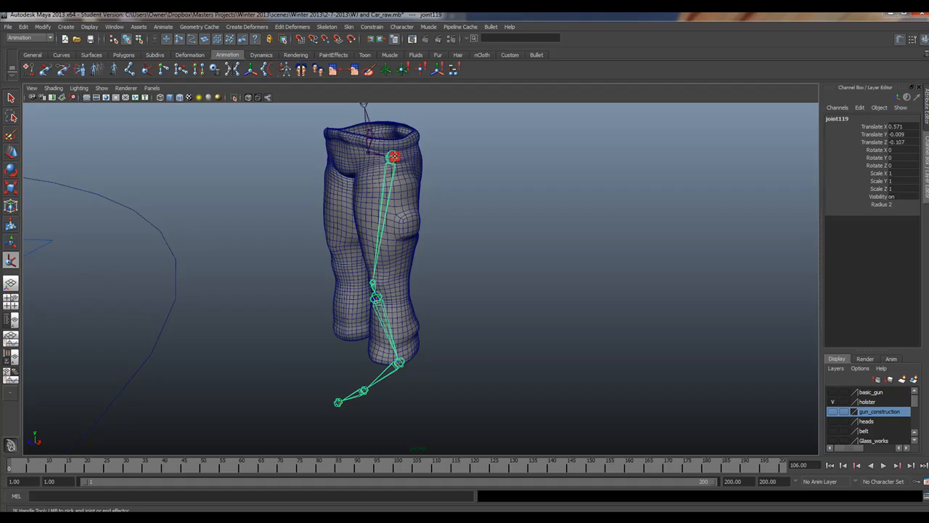
click(399, 362)
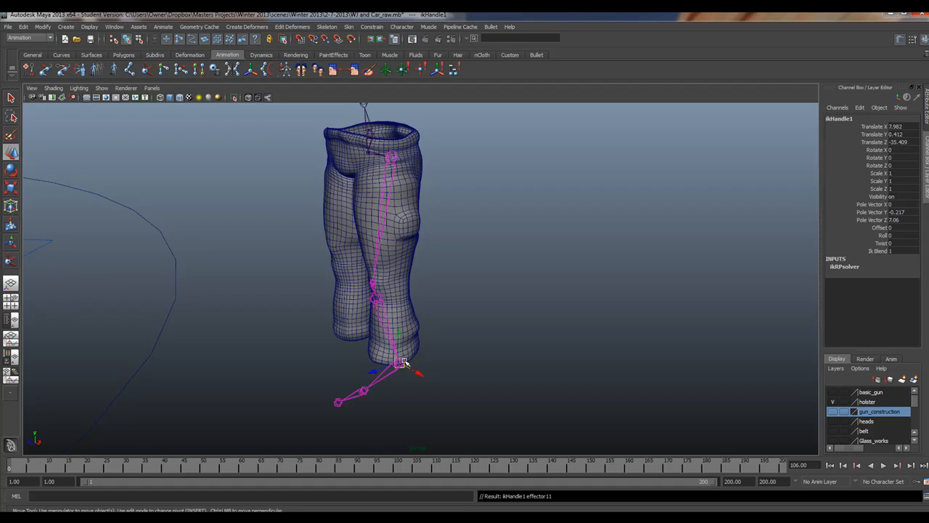
Step: Test the leg's bend by raising the ankle IK handle to about 2.323 in Translate Y, and undo the move
drag(397, 334, 391, 236)
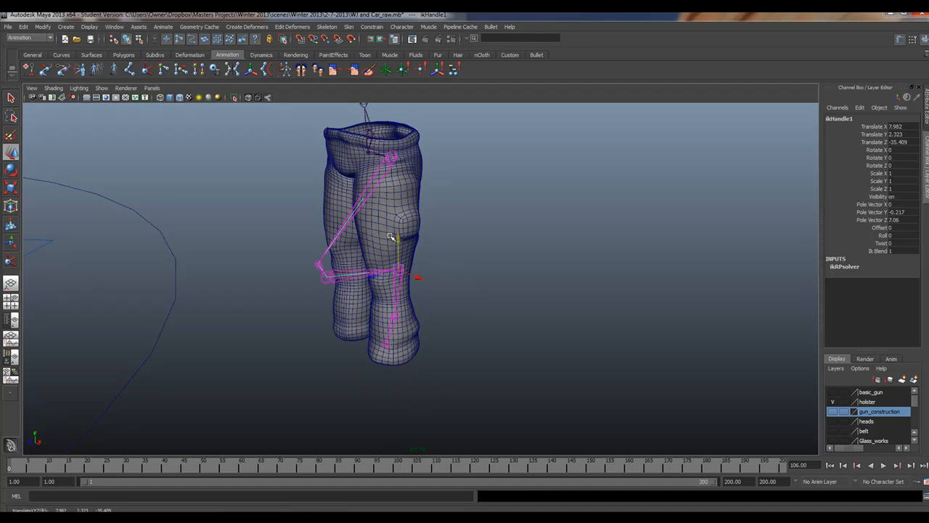
alt+drag(390, 236, 407, 249)
alt+right_drag(407, 249, 470, 283)
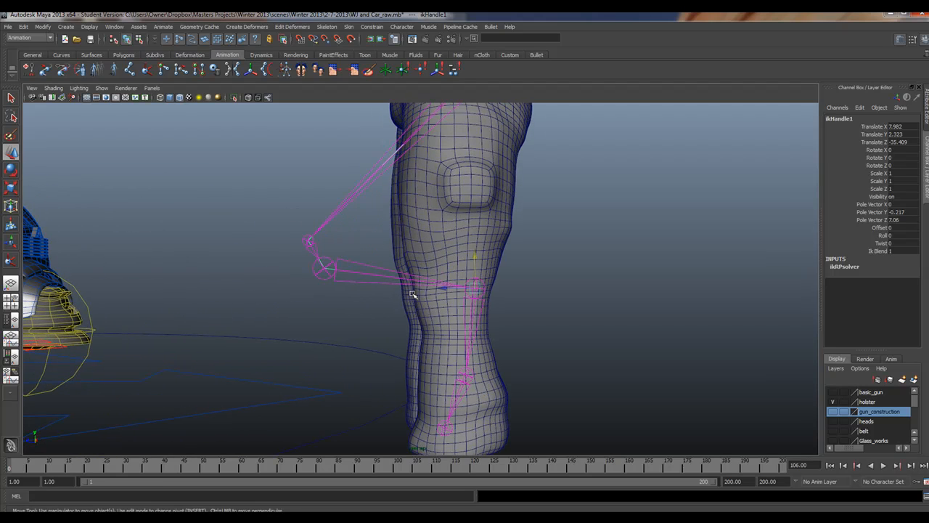
alt+middle_drag(222, 293, 920, 286)
alt+right_drag(363, 315, 0, 193)
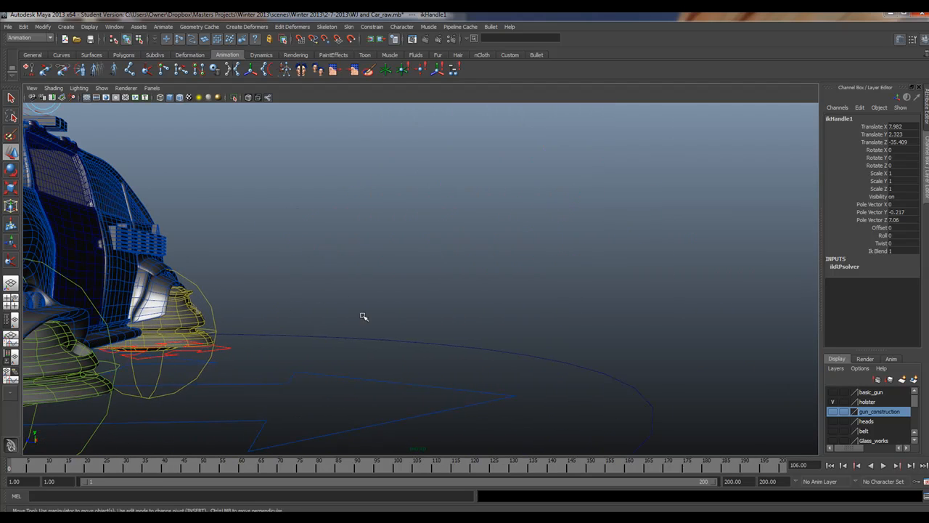
alt+drag(178, 249, 363, 265)
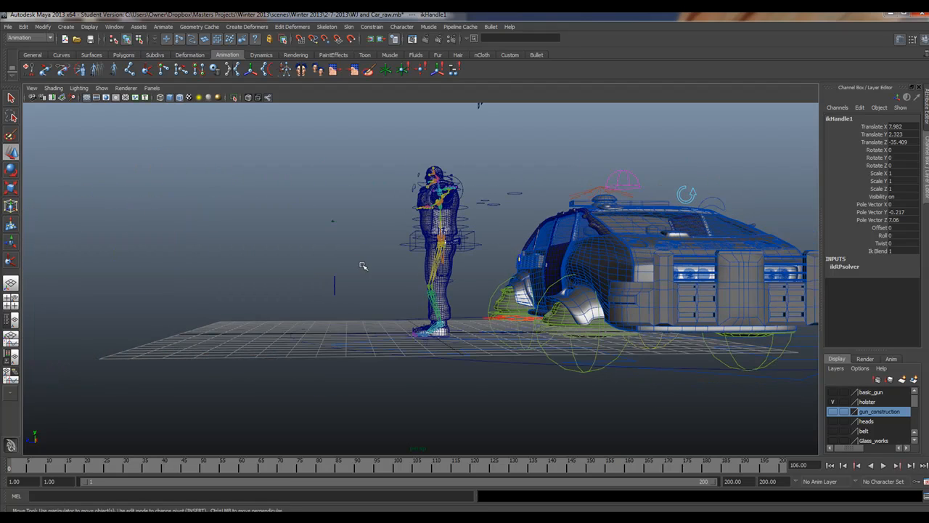
alt+drag(710, 273, 315, 245)
alt+right_drag(315, 244, 673, 334)
alt+drag(673, 334, 425, 315)
key(ctrl+z)
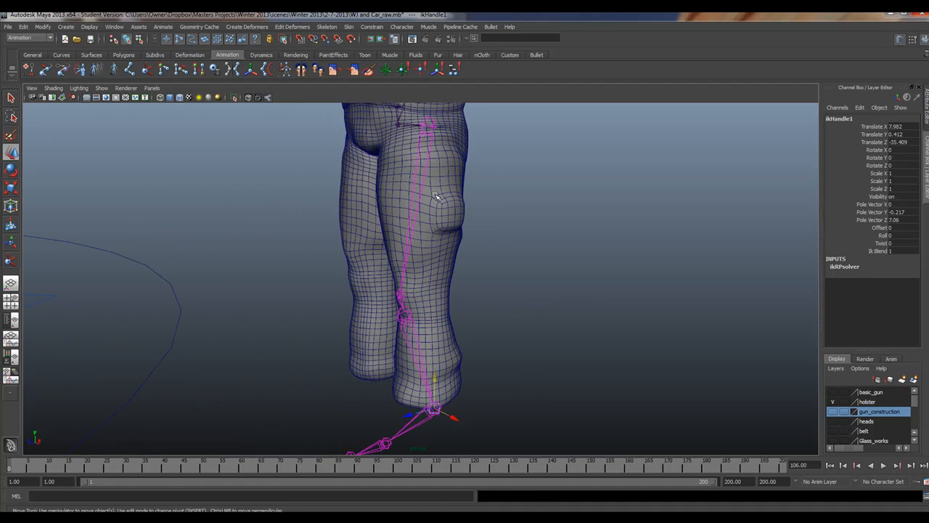
Step: Switch the IK Handle Tool's current solver to ikSCsolver
alt+middle_drag(421, 424, 476, 294)
alt+right_drag(492, 306, 647, 324)
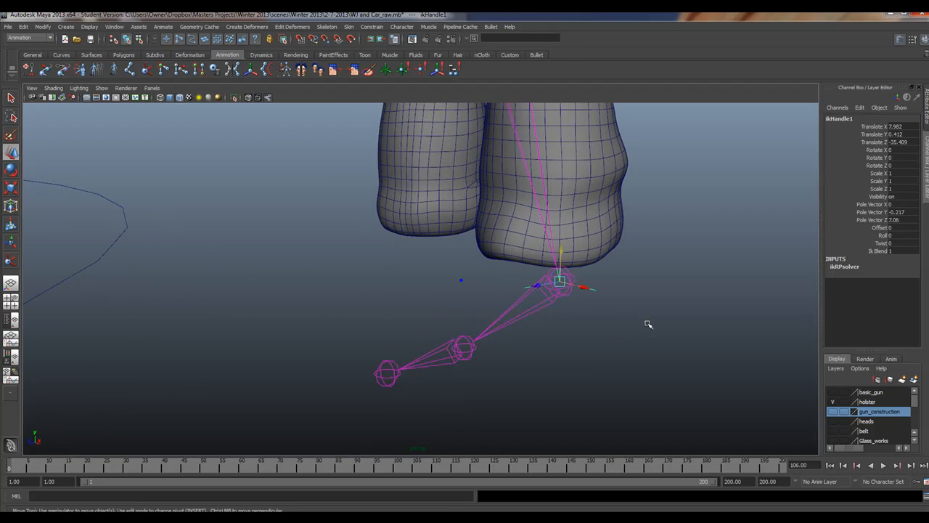
double_click(10, 260)
click(126, 127)
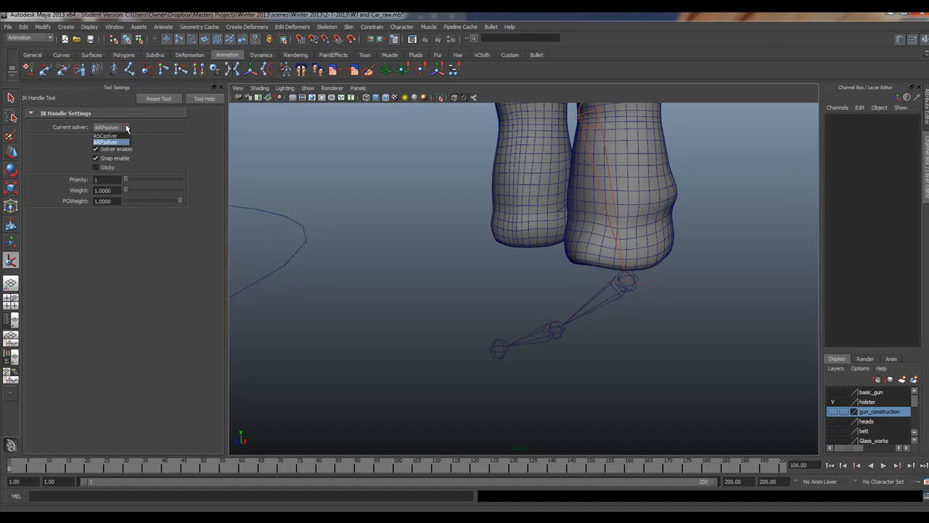
click(125, 136)
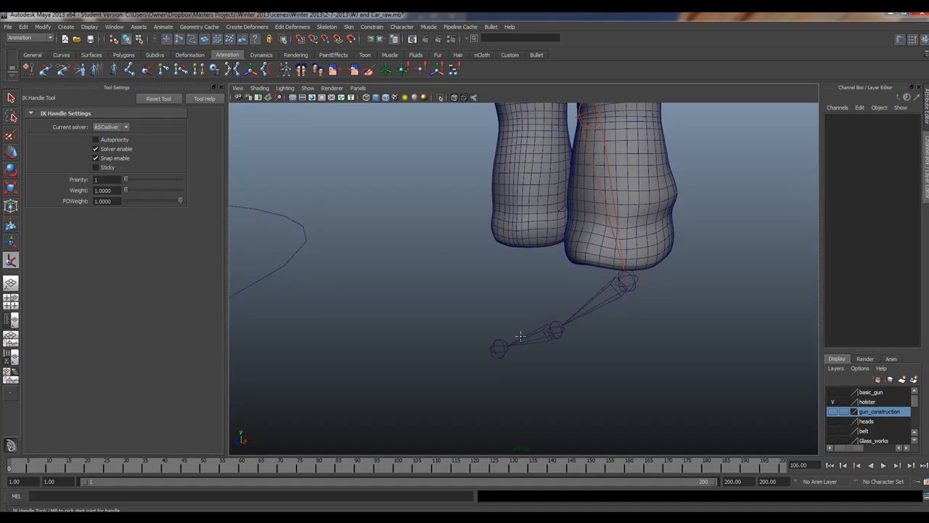
Step: Test the leg's rotation by changing the Twist of the hip-to-ankle IK handle to about -13.751, and undo the change
alt+middle_drag(617, 156, 629, 304)
alt+right_drag(610, 301, 515, 263)
alt+drag(516, 263, 436, 247)
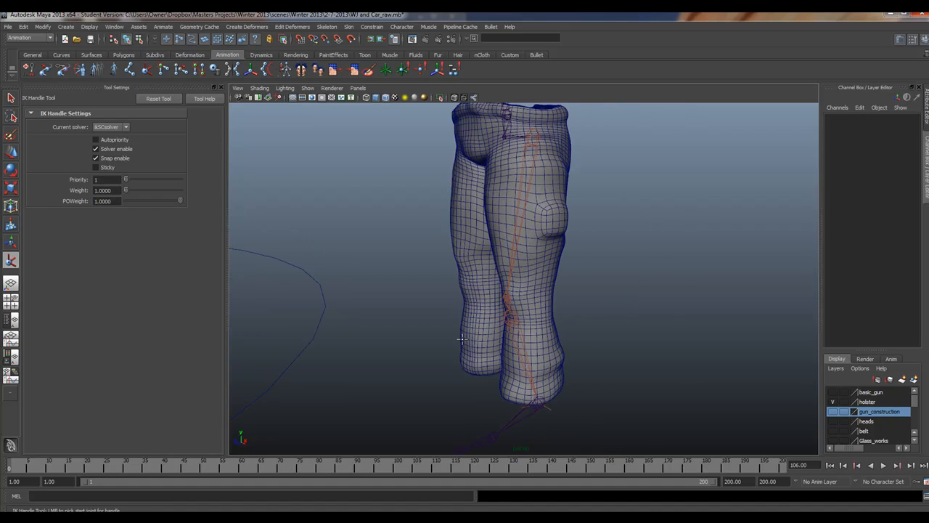
click(11, 98)
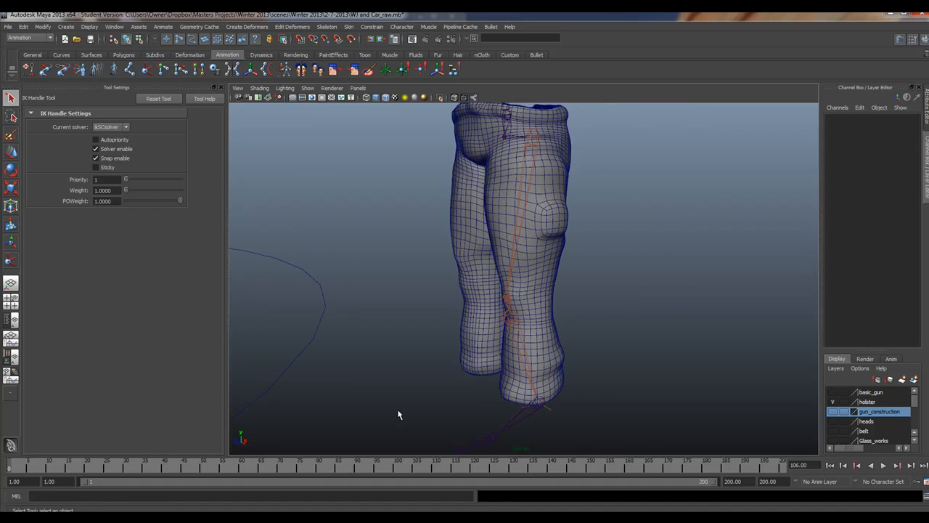
click(551, 411)
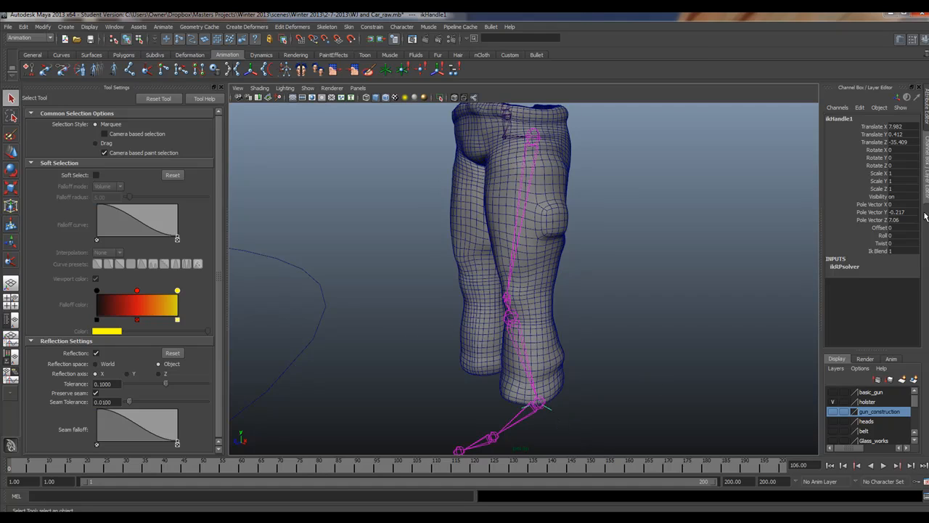
click(880, 243)
mouse_move(592, 260)
middle_down()
mouse_move(624, 262)
mouse_move(586, 268)
middle_up()
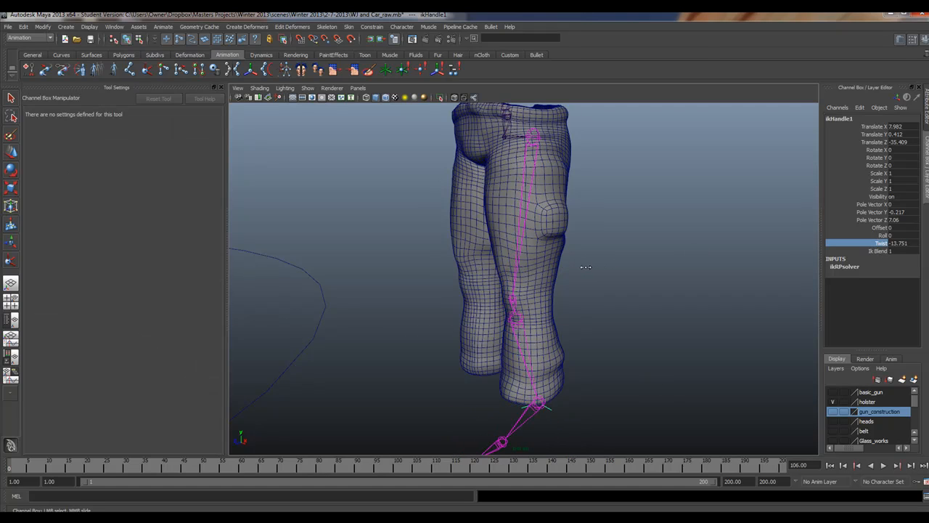
key(ctrl+z)
Step: Create a single-chain IK handle from the ankle joint to the ball joint
alt+drag(605, 282, 551, 318)
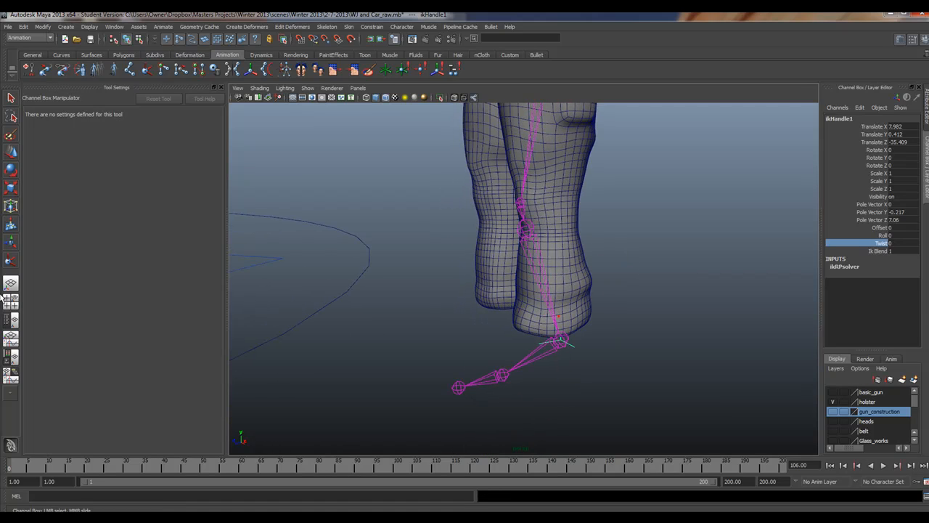
click(11, 259)
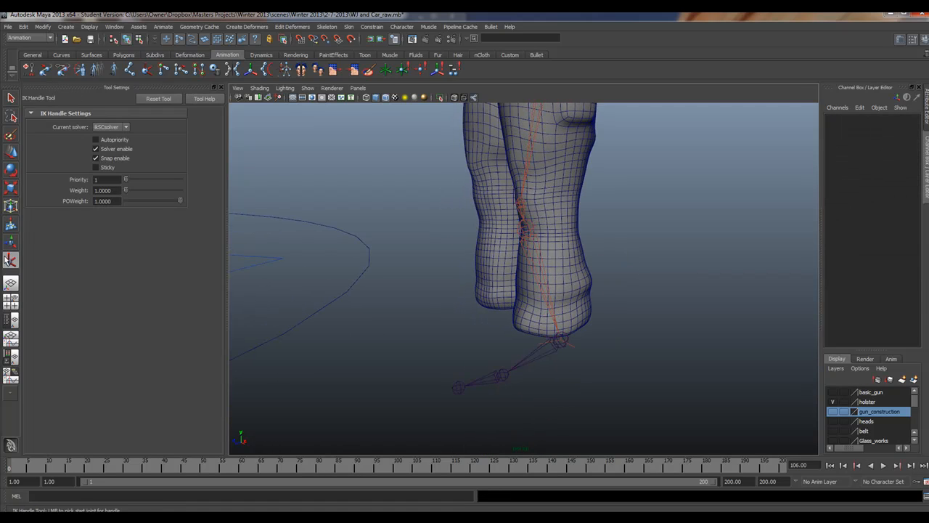
click(560, 343)
click(501, 374)
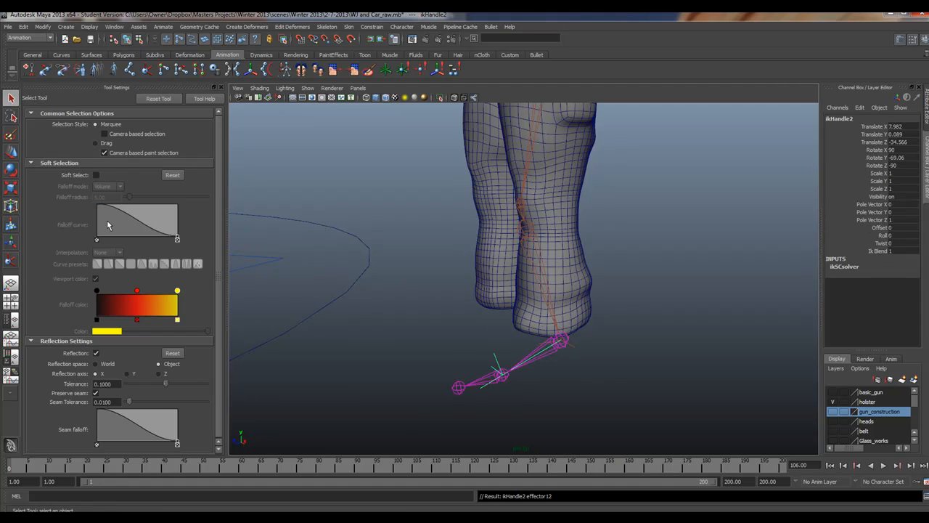
Step: Create another single-chain IK handle from the ball joint to the toe joint
key(y)
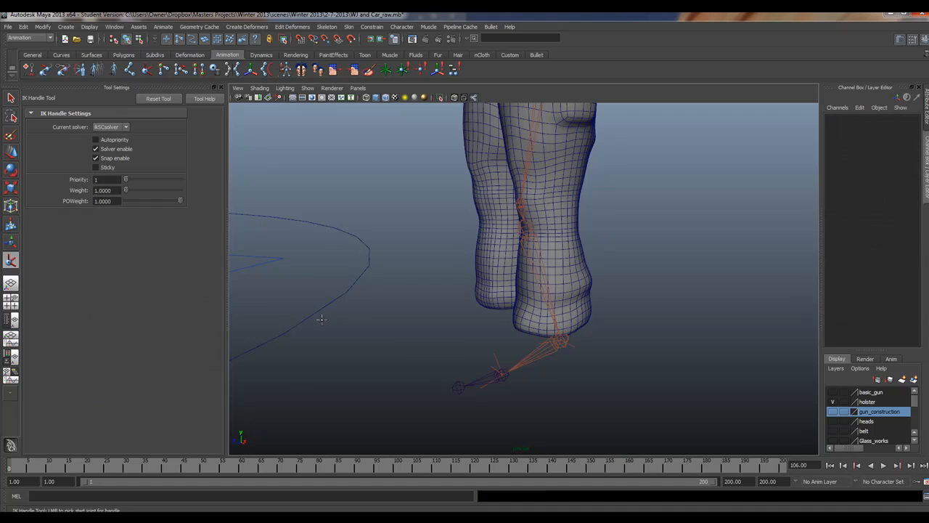
click(503, 376)
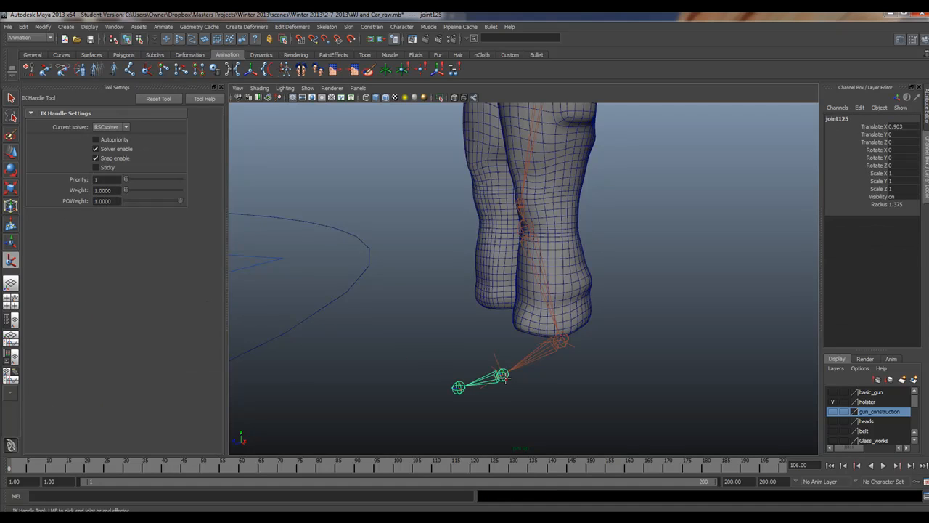
click(457, 386)
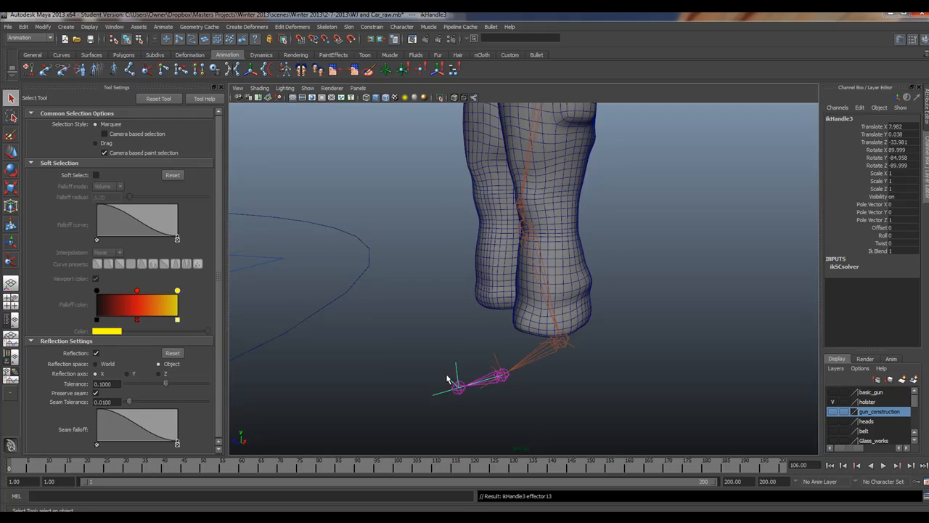
Step: Rename the IK handle at the ankle joint as LFTANKLEIK
drag(483, 347, 497, 363)
drag(574, 354, 572, 355)
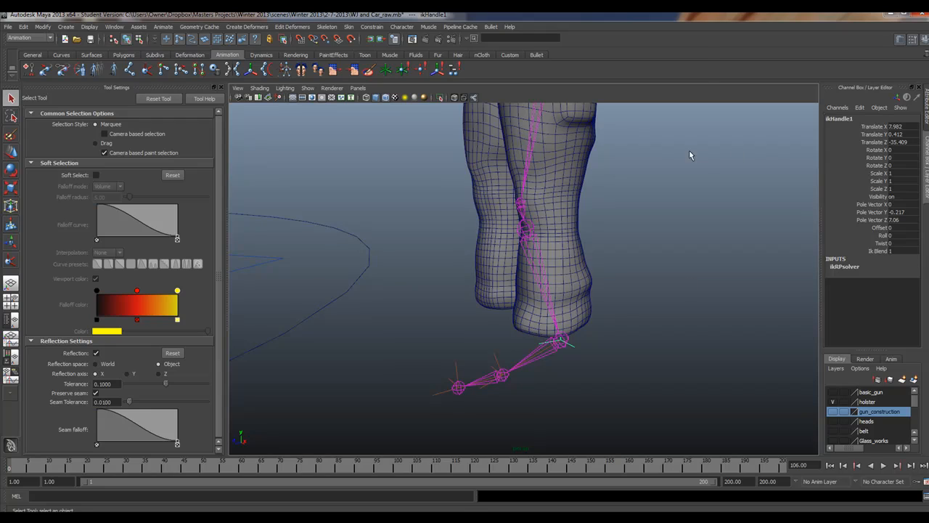
double_click(847, 117)
text(LFTANKLEIK)
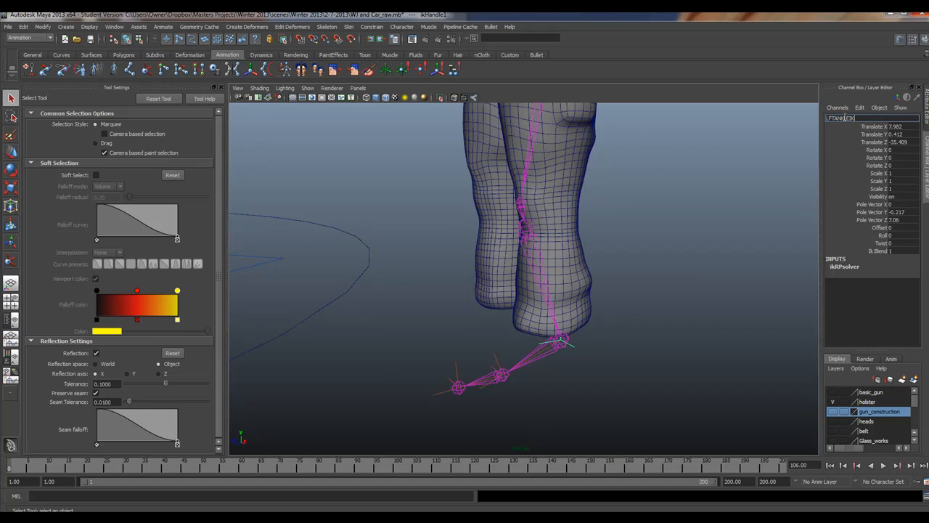
key(Return)
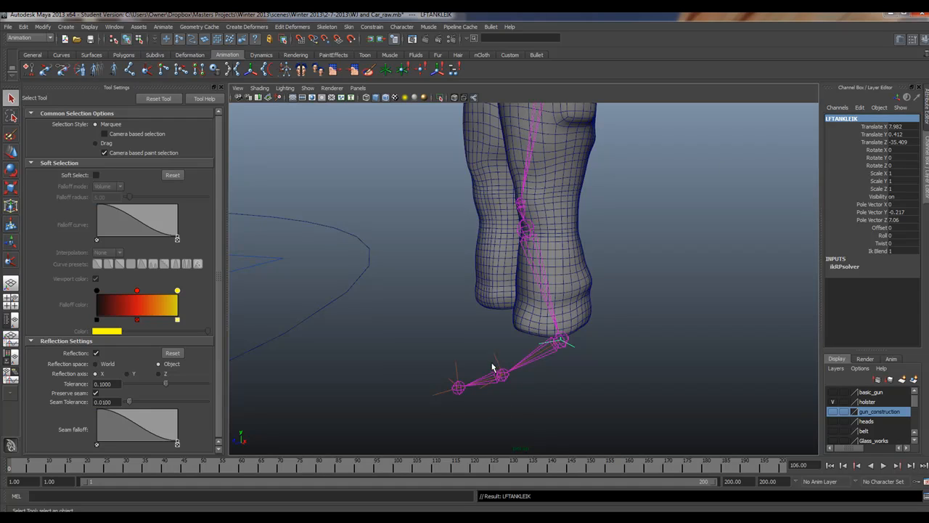
Step: Rename the IK handle at the ball joint as LFTBALLIK
click(504, 360)
double_click(840, 119)
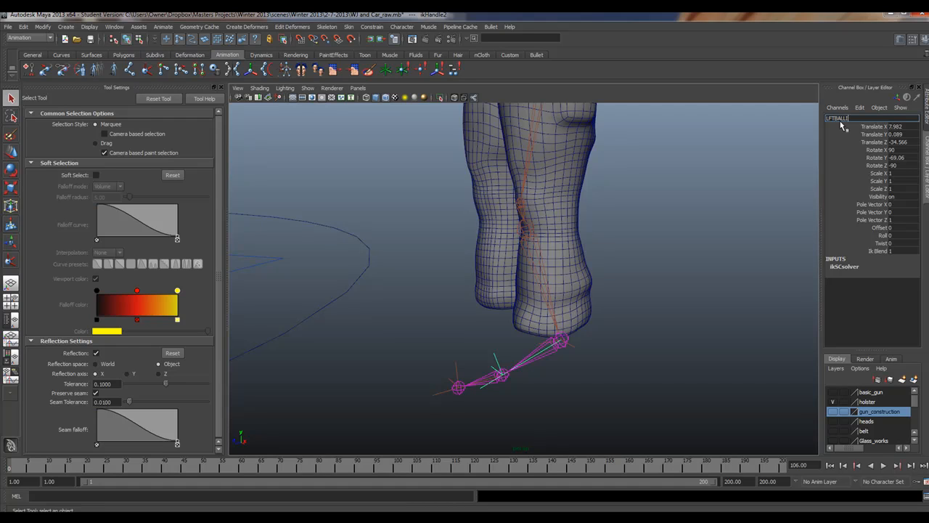
key(Return)
Step: Rename the IK handle at the toe joint as LFTTOEIK
drag(445, 350, 462, 374)
double_click(847, 118)
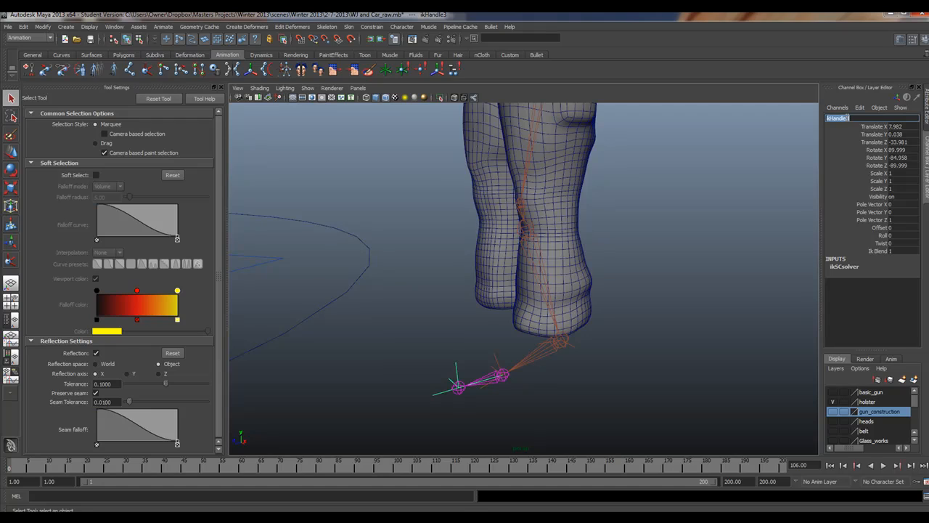
text(LFTTOEIK)
key(Return)
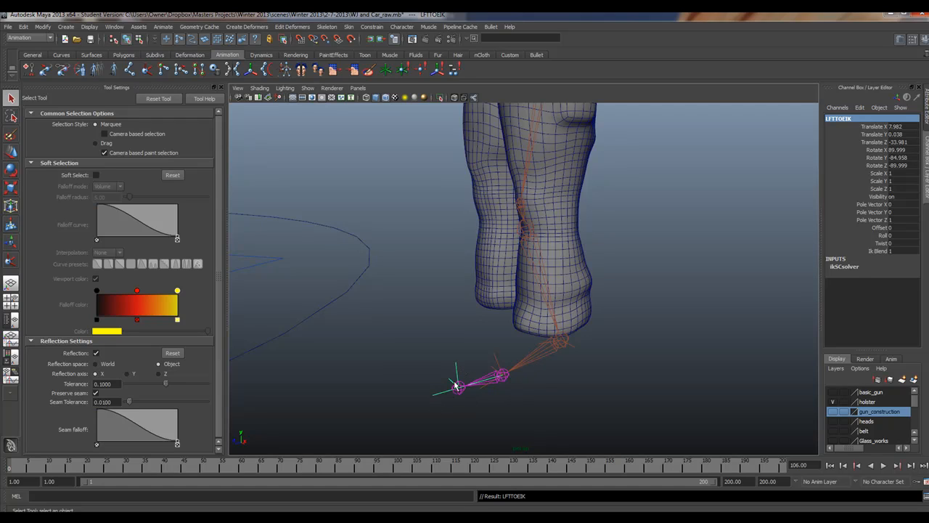
scroll(495, 388, up, 2)
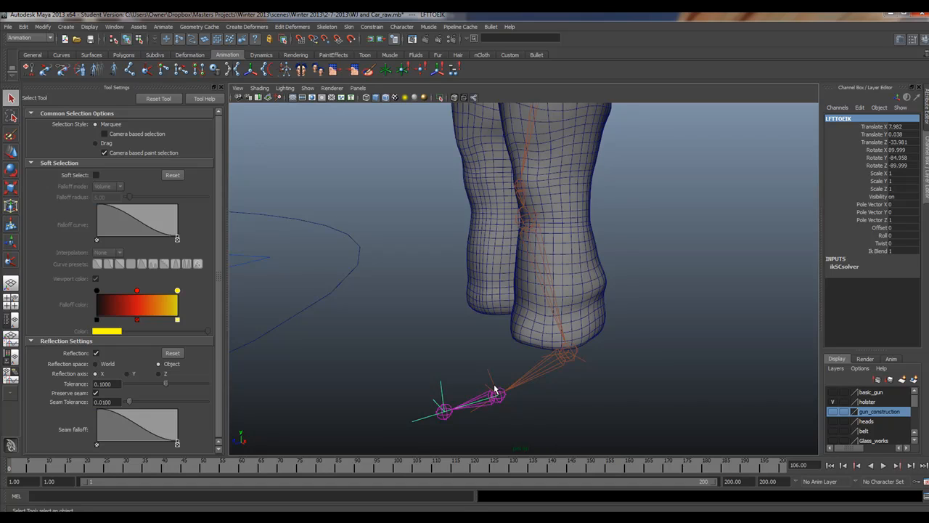
alt+drag(495, 390, 477, 347)
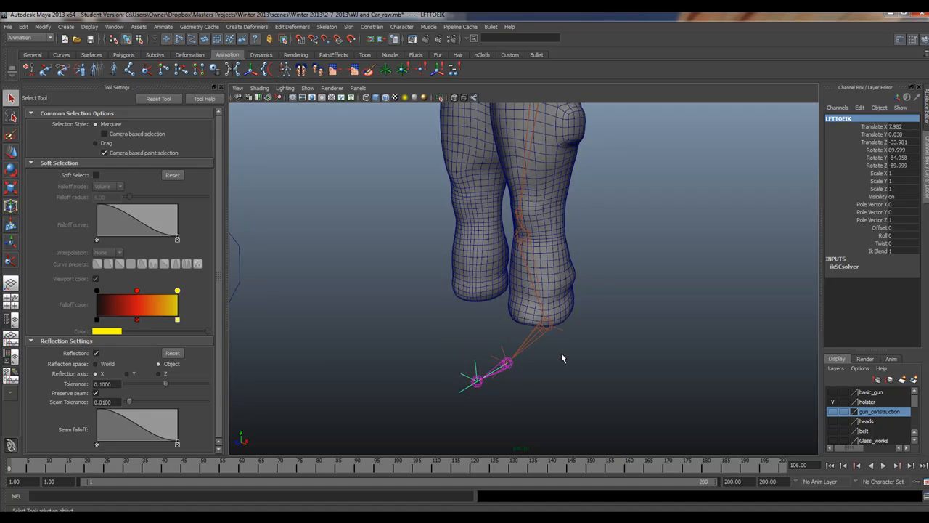
mouse_move(548, 368)
alt+mouse_down()
mouse_move(641, 366)
mouse_move(535, 371)
alt+mouse_up()
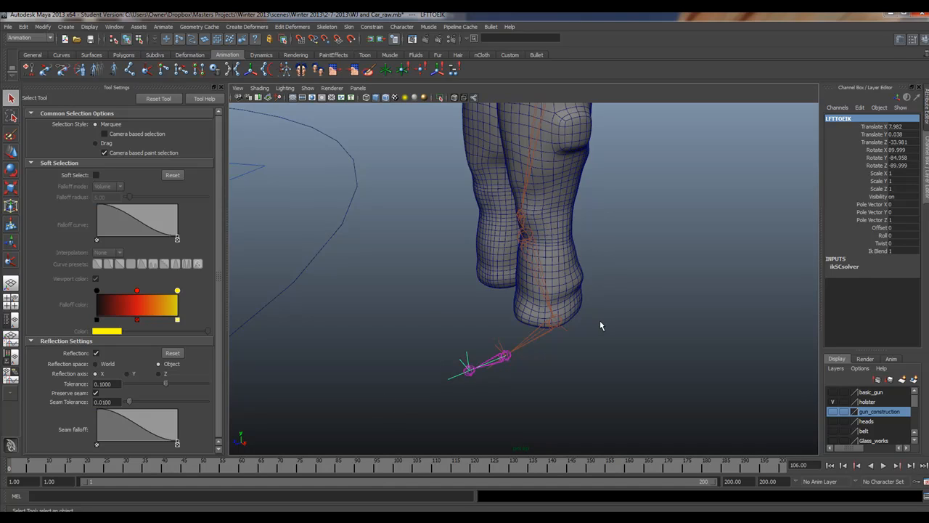
mouse_move(545, 344)
alt+mouse_down()
mouse_move(587, 327)
mouse_move(548, 334)
alt+mouse_up()
alt+middle_drag(542, 262, 541, 230)
alt+right_drag(516, 266, 546, 277)
alt+drag(529, 298, 526, 301)
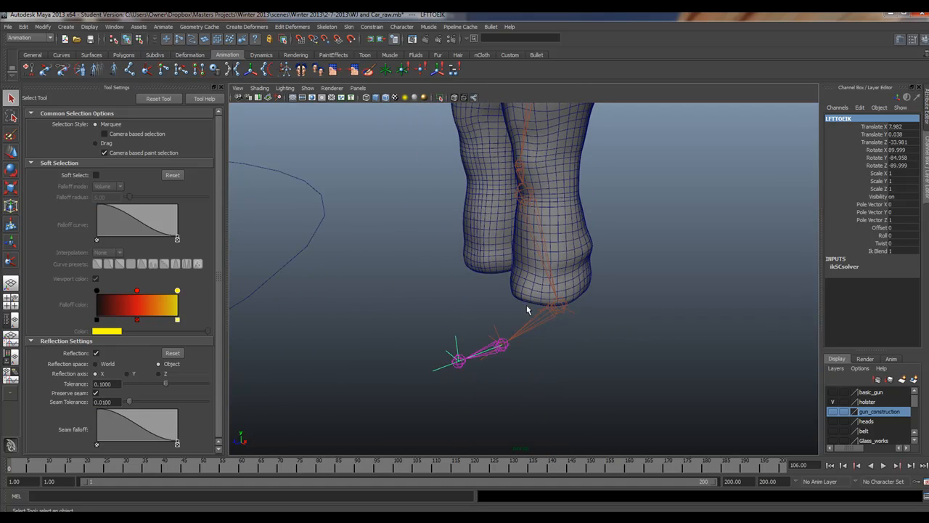
Step: Create an empty group with nothing selected and move it towards the duplicate pants, to about -37.486 in Translate Z
click(401, 306)
alt+right_drag(402, 308, 367, 320)
alt+middle_drag(367, 320, 621, 318)
alt+right_drag(621, 318, 490, 308)
alt+drag(490, 307, 498, 319)
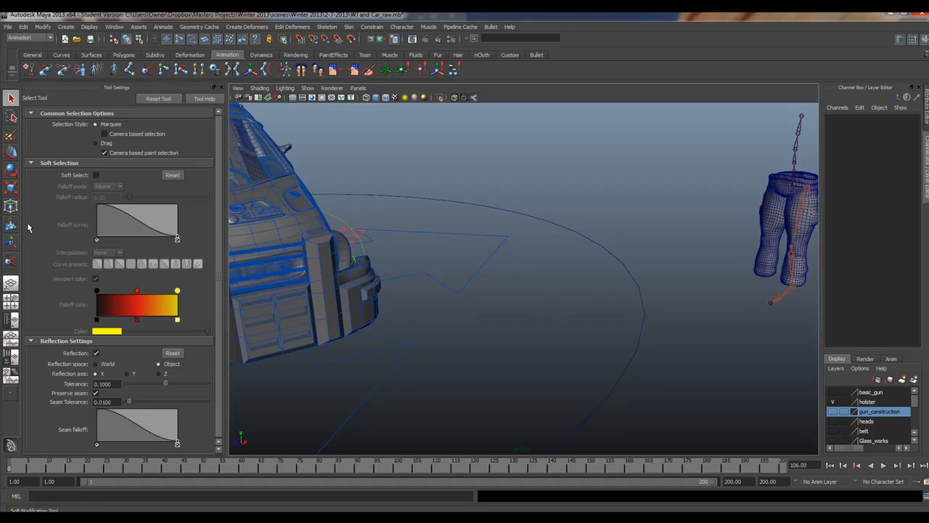
click(24, 26)
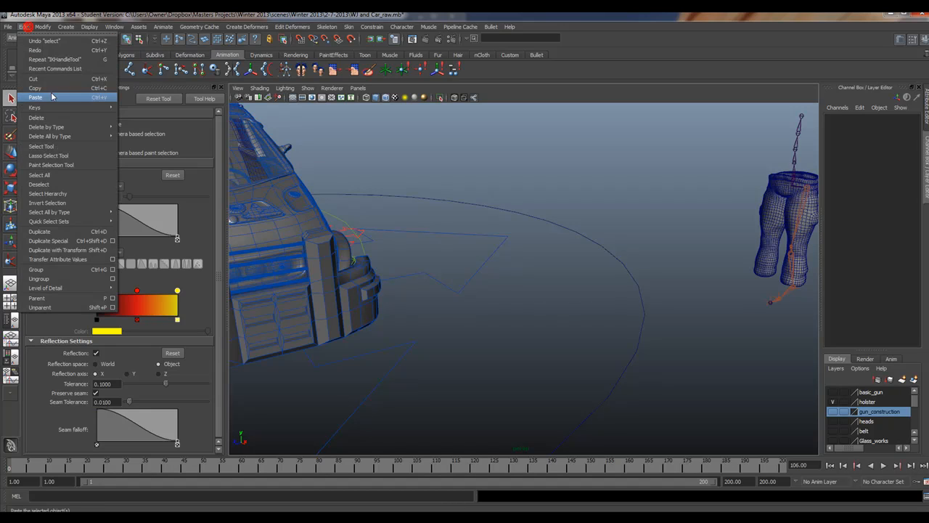
click(50, 274)
scroll(456, 326, down, 10)
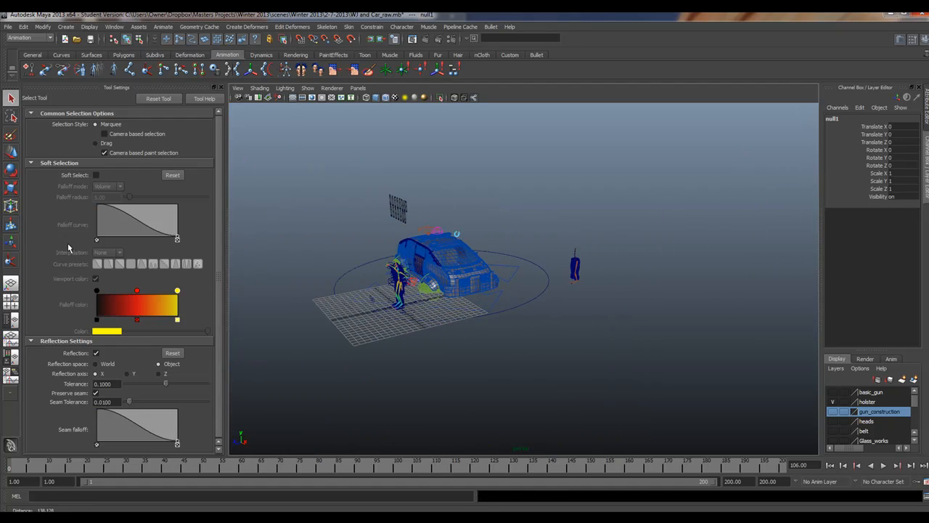
click(10, 151)
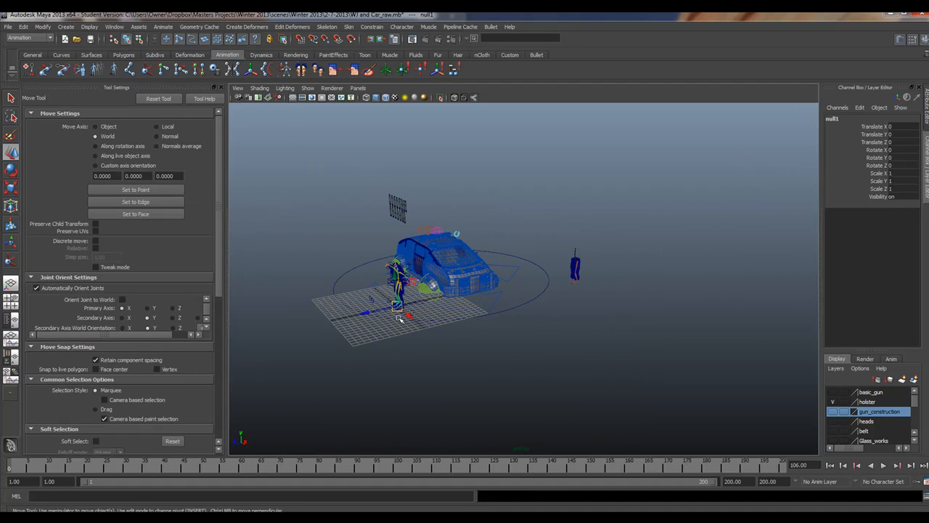
drag(399, 316, 545, 292)
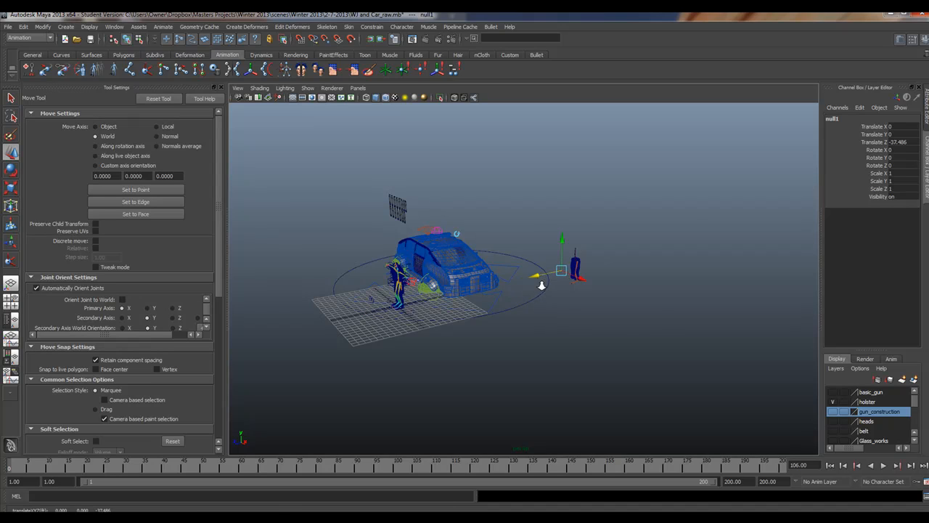
Step: Rename the empty group as LFT_IKANKLE_GRP
scroll(542, 285, up, 8)
alt+middle_drag(695, 271, 460, 286)
alt+right_drag(460, 286, 678, 329)
alt+middle_drag(652, 317, 579, 317)
alt+right_drag(507, 295, 518, 298)
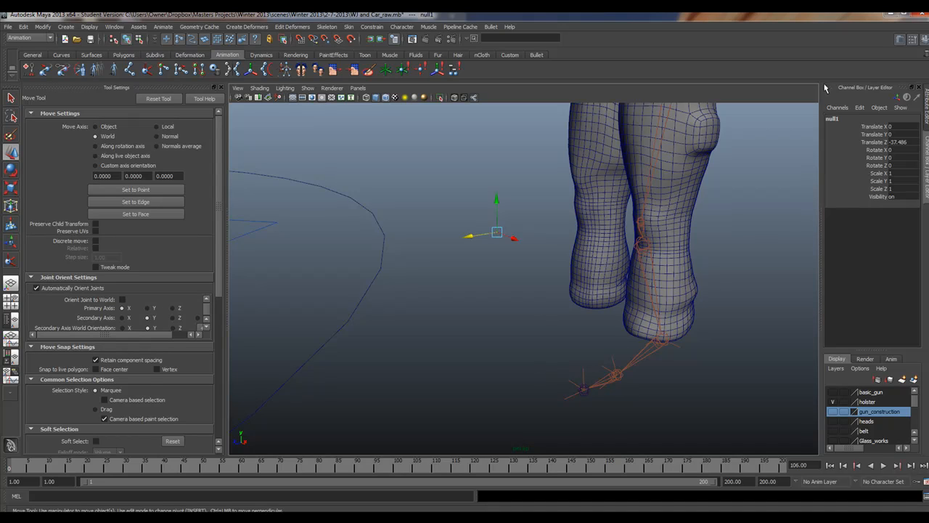
double_click(836, 118)
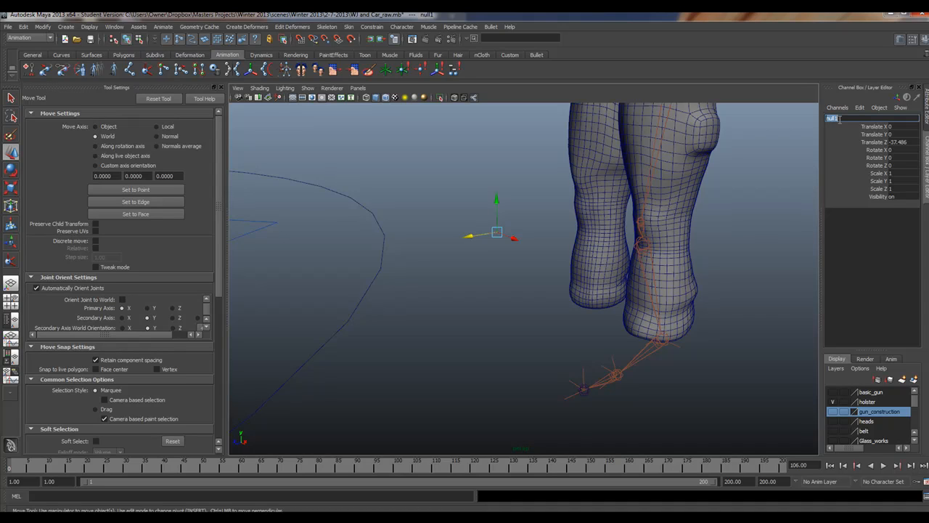
key(BackSpace)
key(Return)
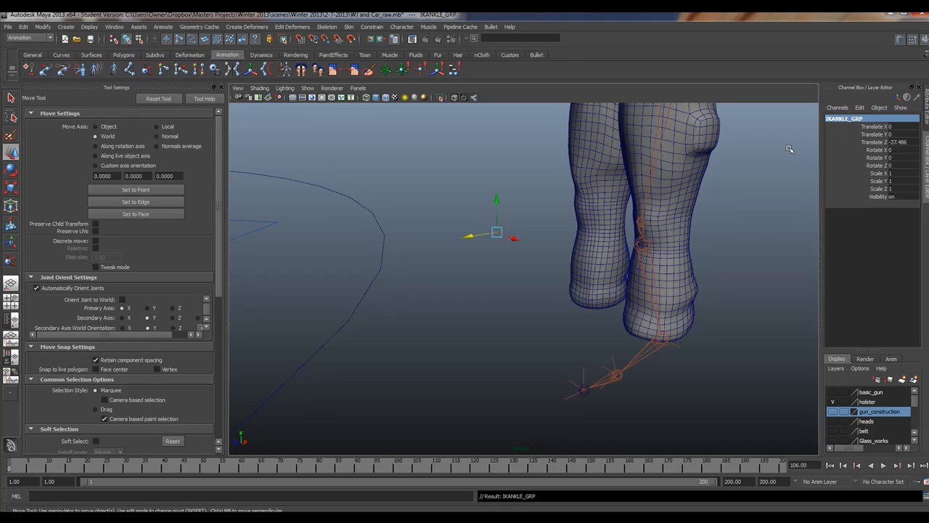
click(828, 119)
click(828, 119)
click(827, 118)
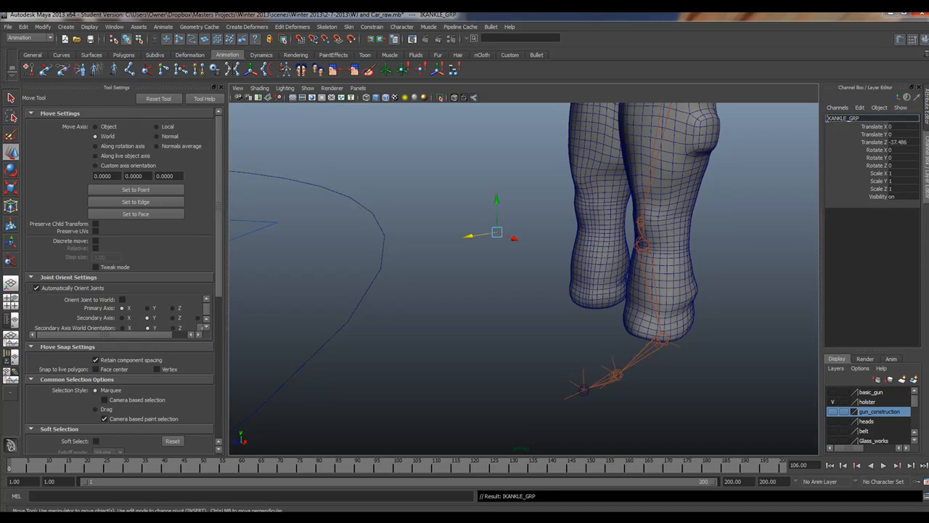
text(LFT_)
key(Return)
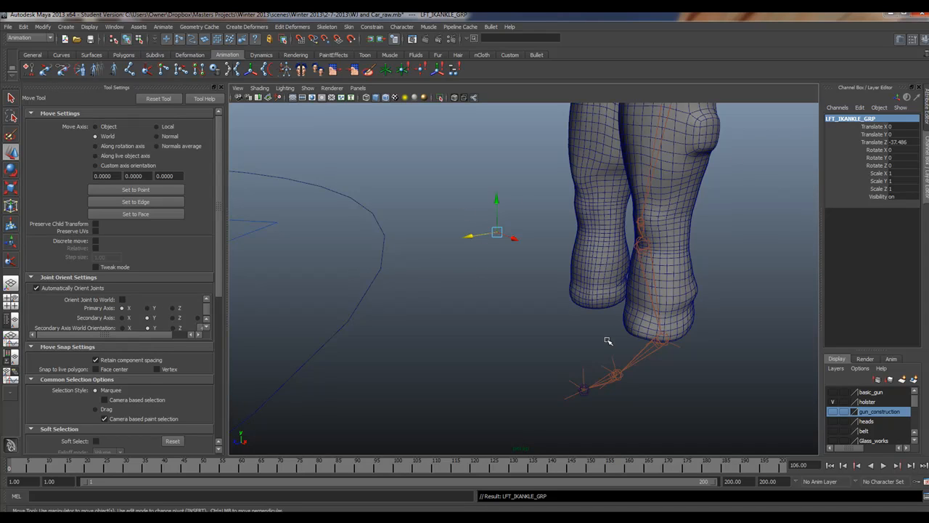
Step: Snap LFT_IKANKLE_GRP onto the ball joint at X 7.982, Y 0.089, Z -34.566, and clear the selection
drag(498, 233, 635, 423)
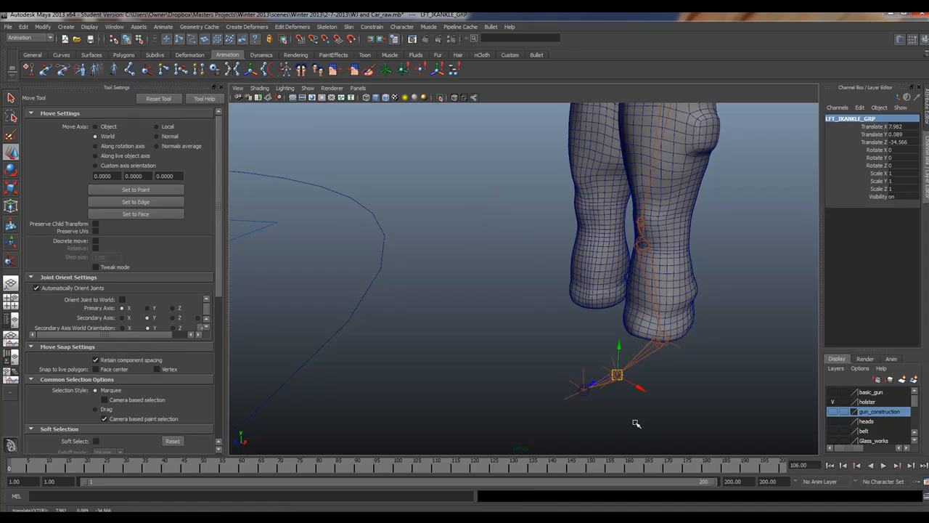
click(515, 314)
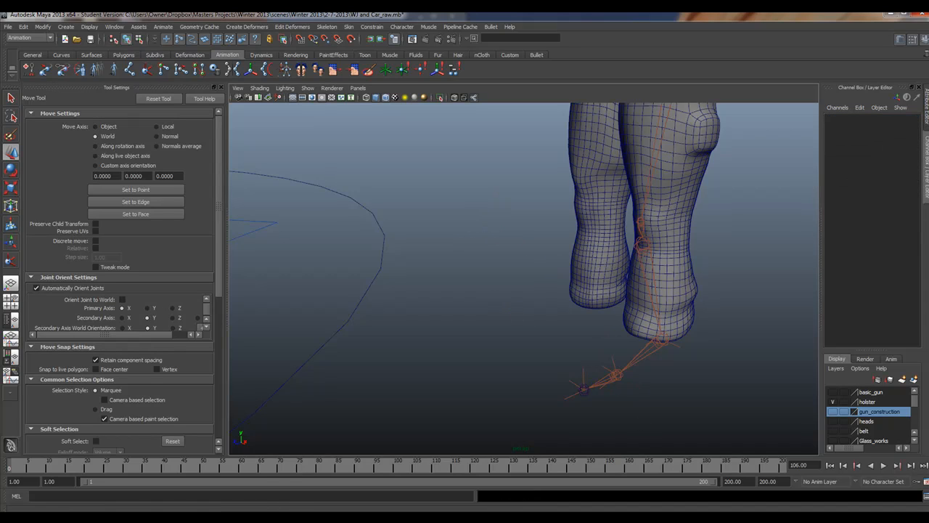
Step: Create another empty group with nothing selected and move it towards the duplicate pants, to about -35.338 in Translate Z
click(23, 26)
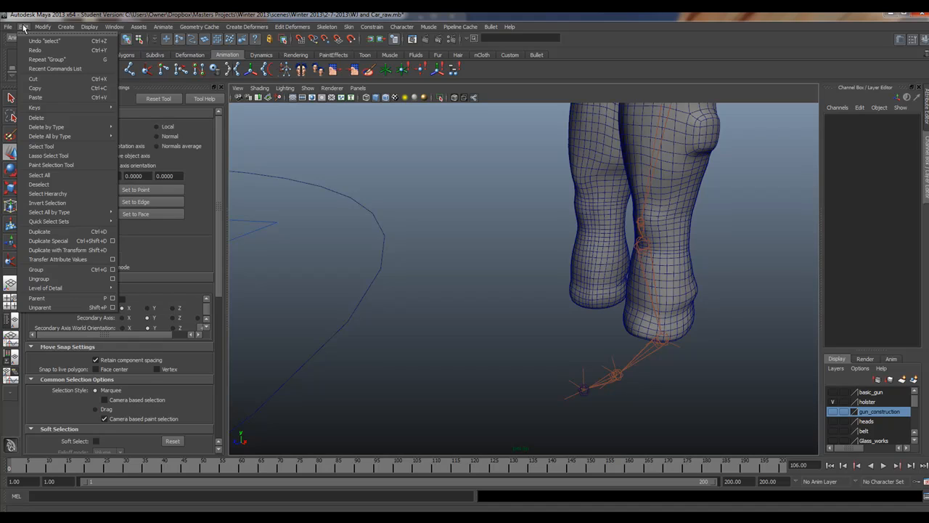
click(35, 269)
scroll(290, 290, down, 5)
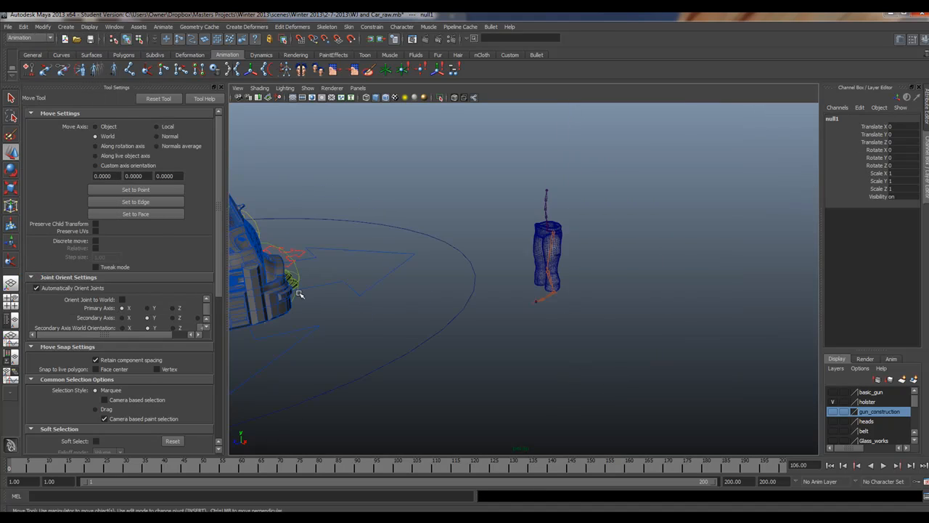
scroll(299, 293, down, 5)
drag(365, 310, 484, 282)
scroll(508, 275, up, 8)
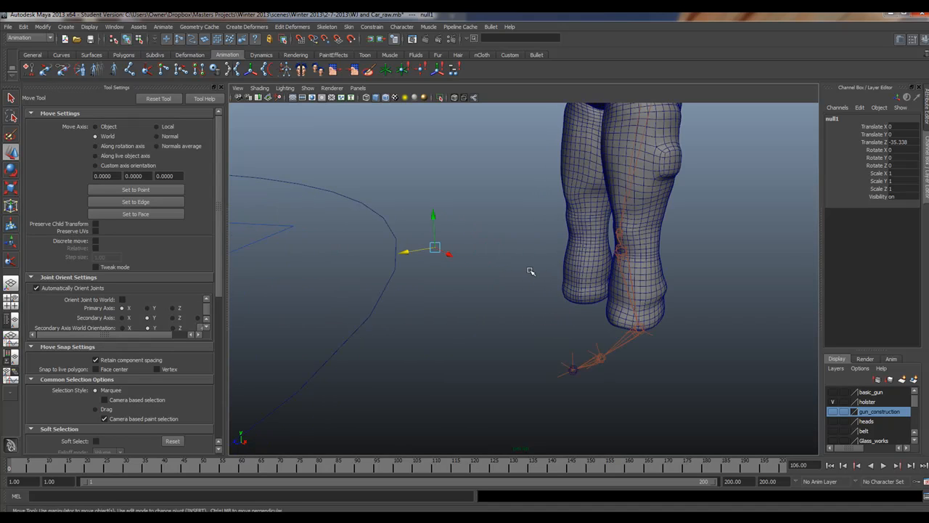
Step: Rename the new empty group as LFTBALLGRP
click(849, 118)
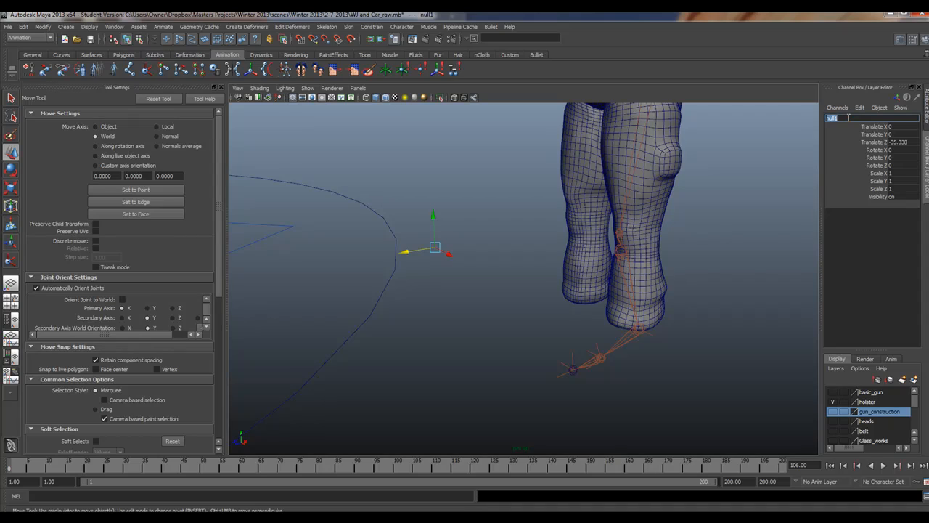
text(LFTBALLGRP)
key(Return)
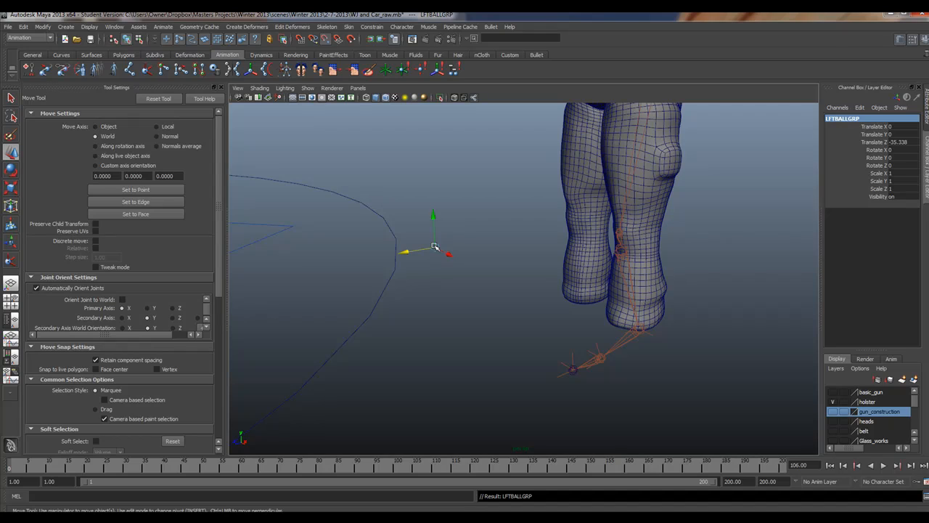
Step: Snap LFTBALLGRP onto the ankle joint at X 7.982, Y 0.412, Z -35.409
drag(434, 247, 638, 329)
alt+right_drag(445, 283, 635, 349)
alt+middle_drag(634, 348, 435, 228)
alt+drag(529, 293, 519, 293)
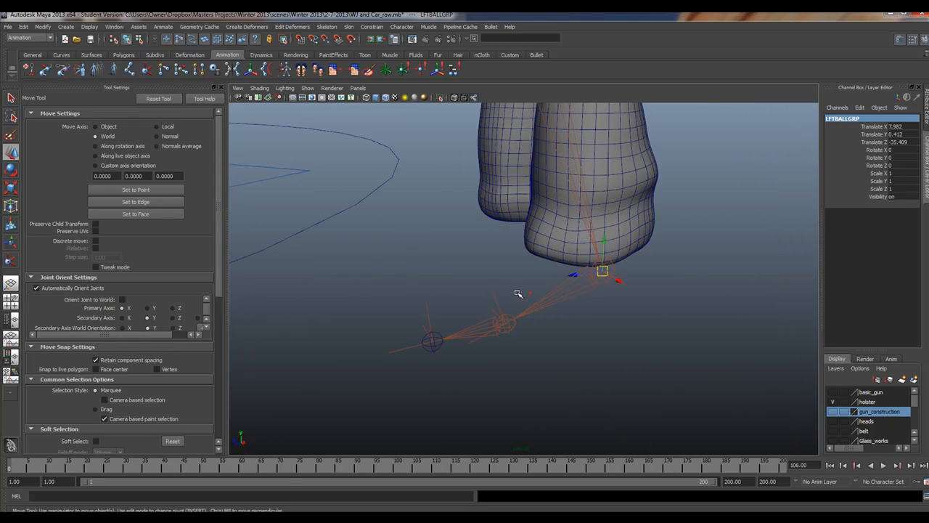
Step: Show the Outliner beside the perspective view, close the tool settings, and list all object types down to the leg IK handles and groups
click(10, 321)
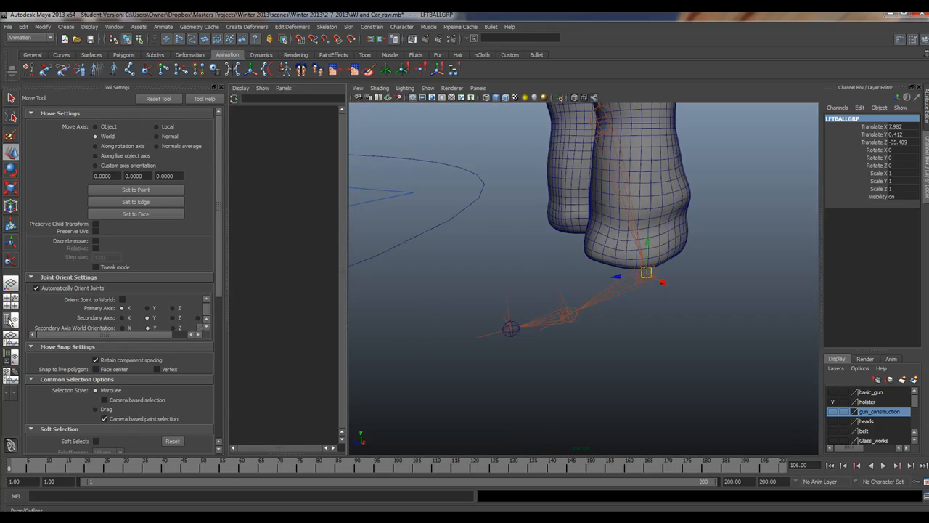
click(261, 87)
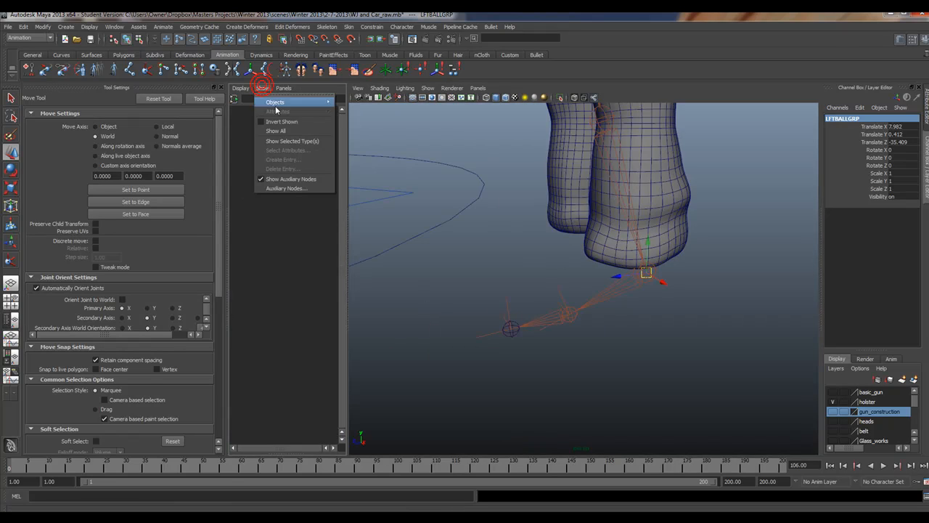
click(221, 87)
click(221, 87)
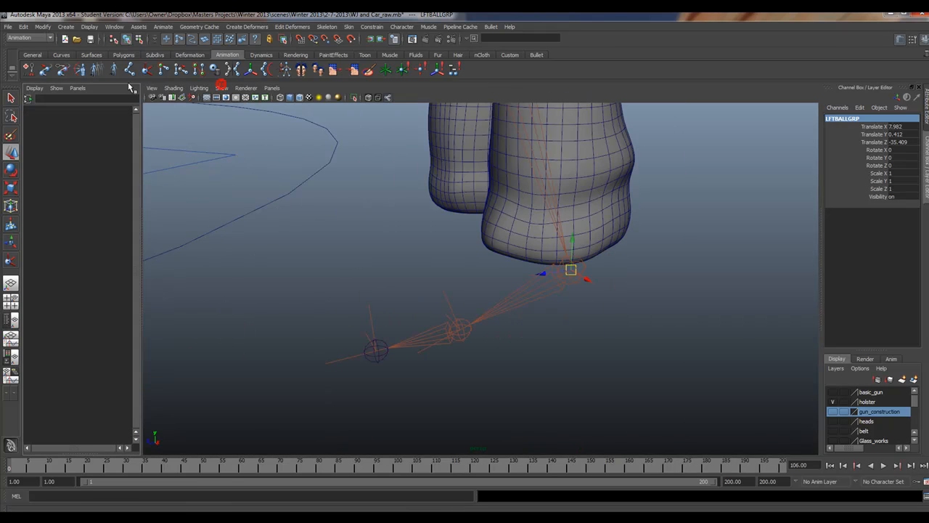
click(57, 88)
click(75, 132)
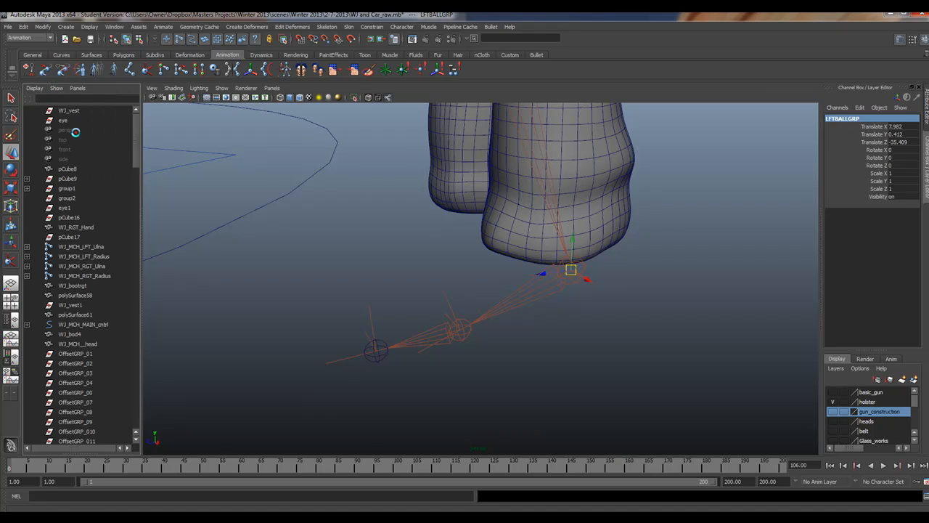
drag(137, 139, 136, 414)
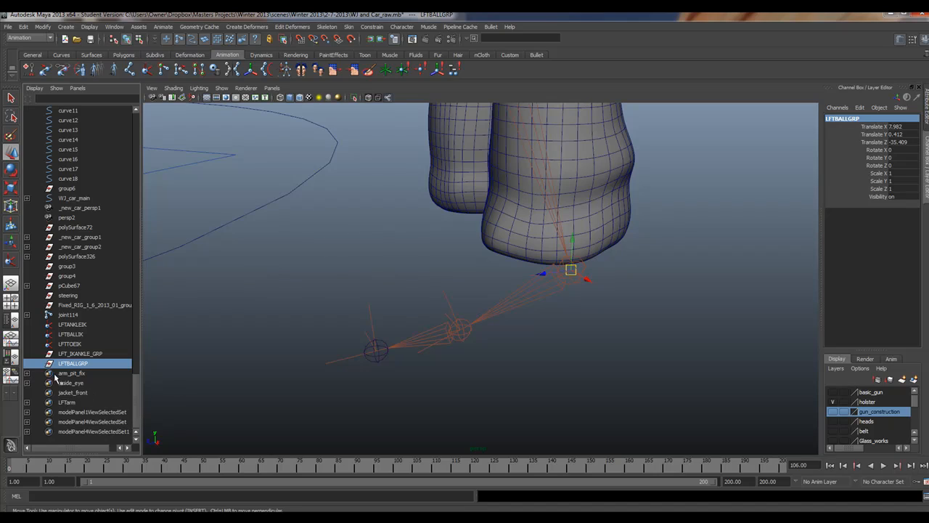
Step: Check the placement of LFT_IKANKLE_GRP, LFTBALLGRP and LFTTOEIK on the foot joints by selecting each one
click(82, 354)
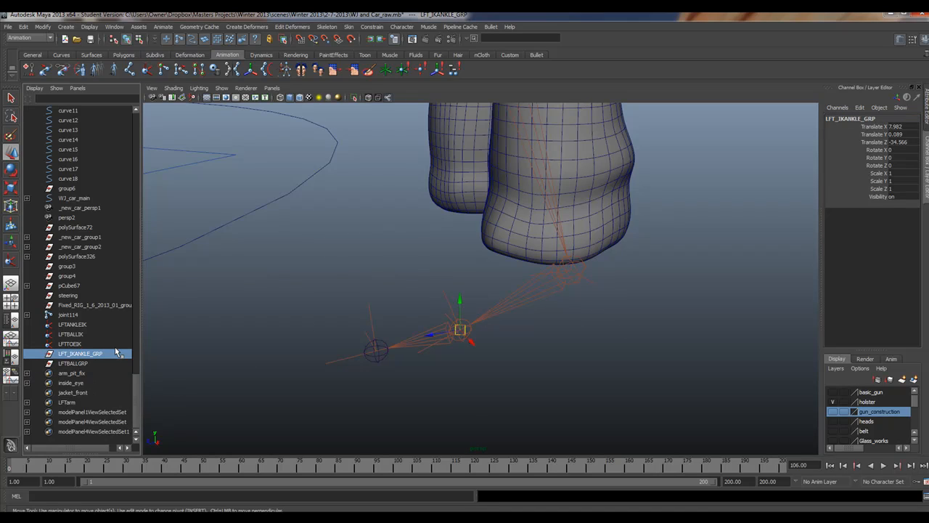
click(75, 364)
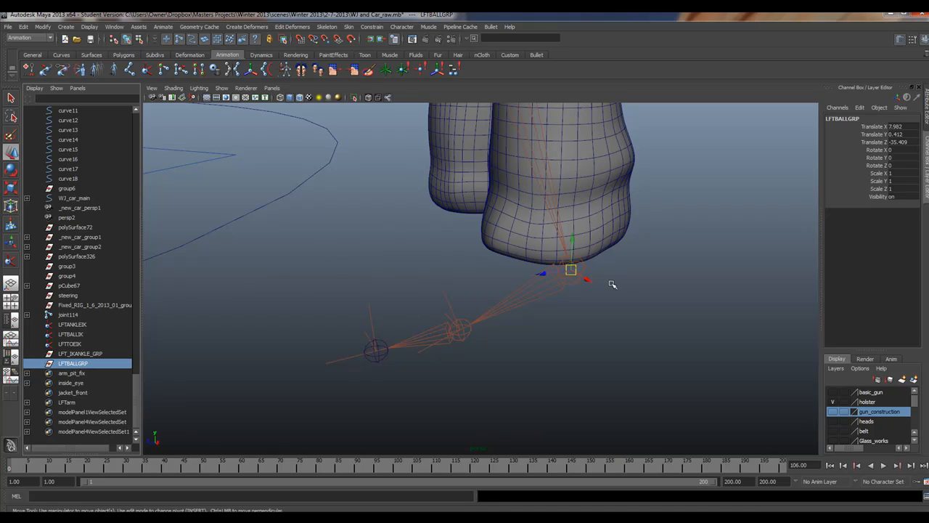
drag(339, 297, 392, 326)
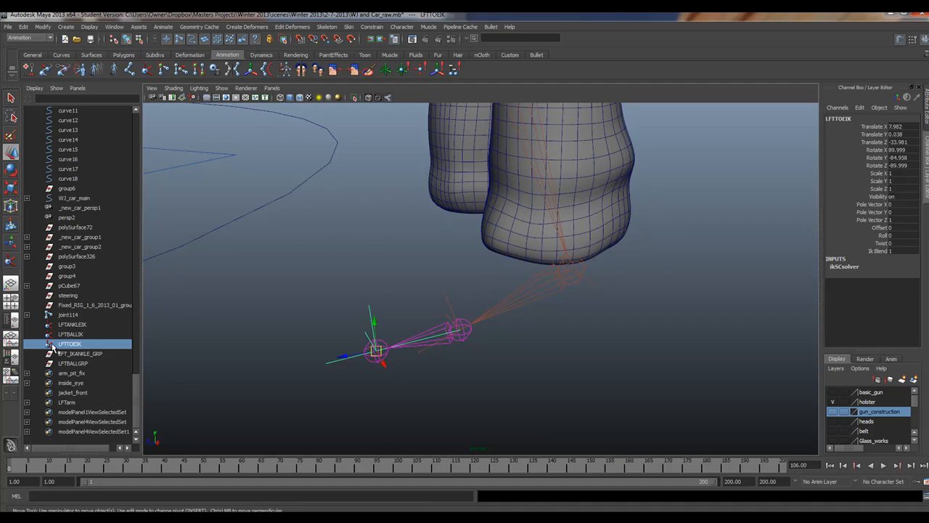
click(81, 353)
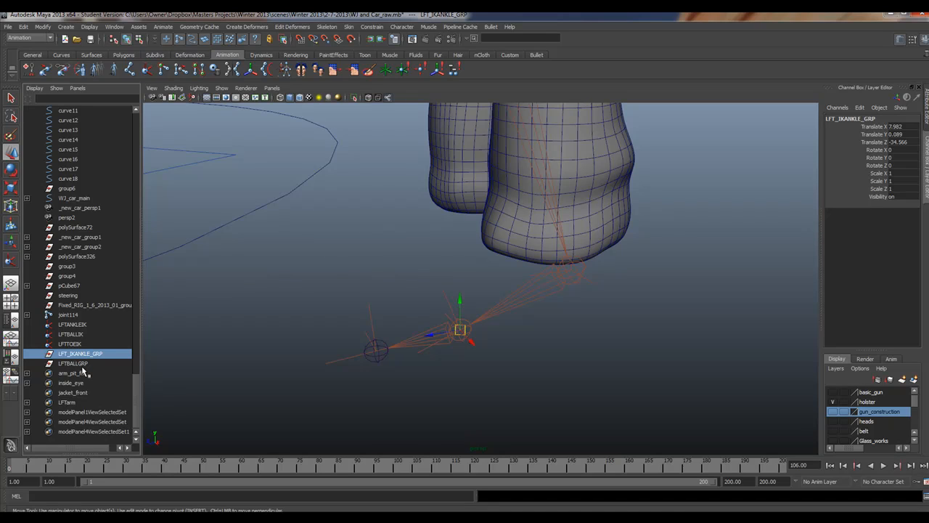
click(77, 363)
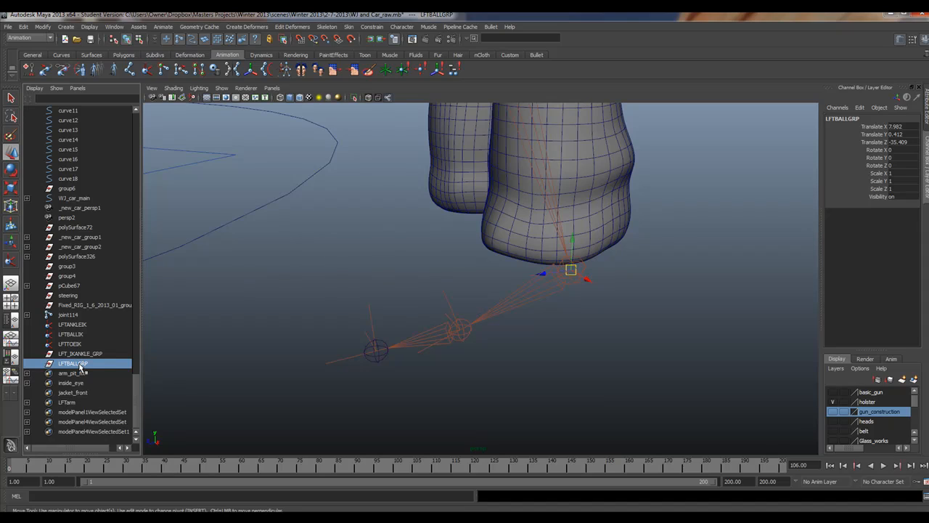
Step: Parent the LFTANKLEIK and LFTBALLIK handles under LFTBALLGRP
click(78, 324)
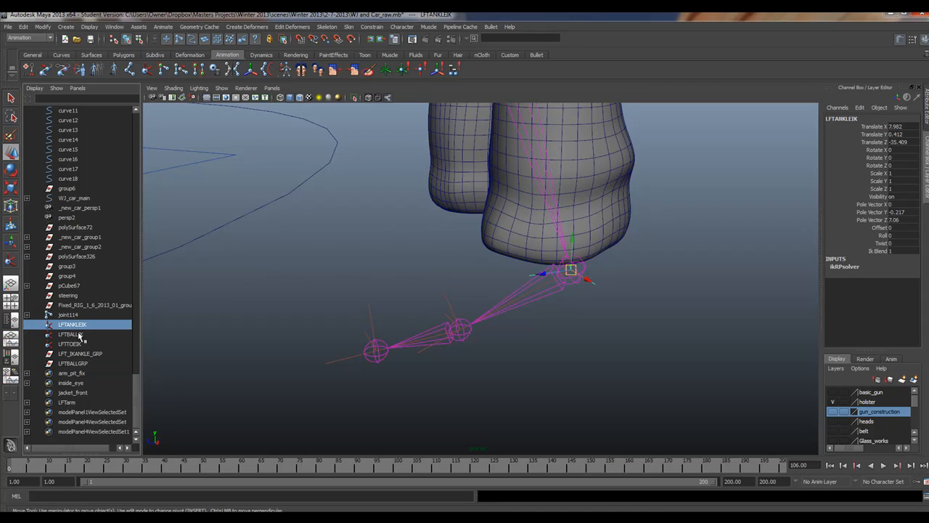
ctrl+click(80, 334)
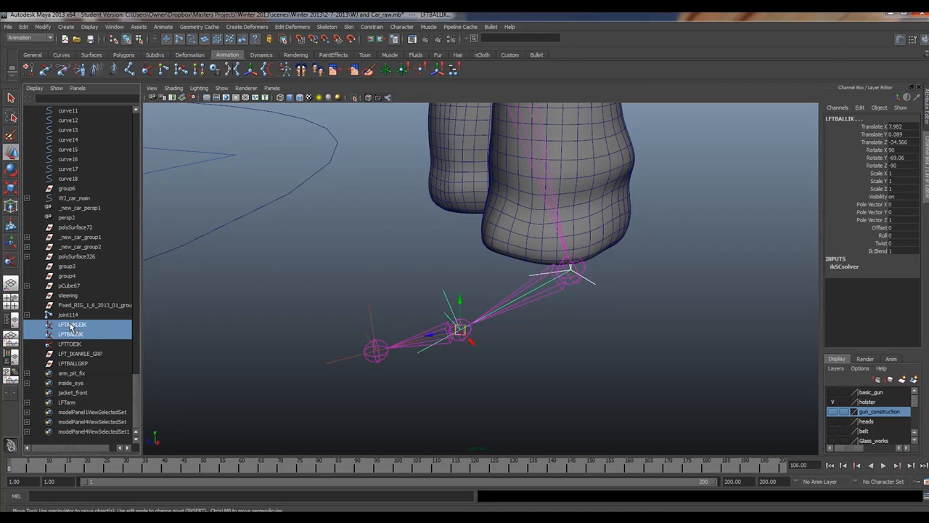
click(70, 326)
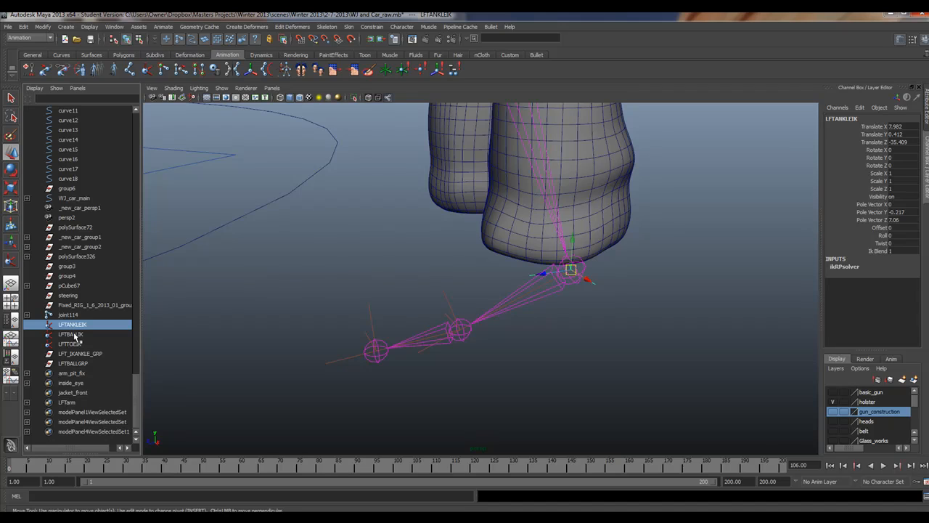
ctrl+click(76, 334)
middle_drag(72, 330, 73, 363)
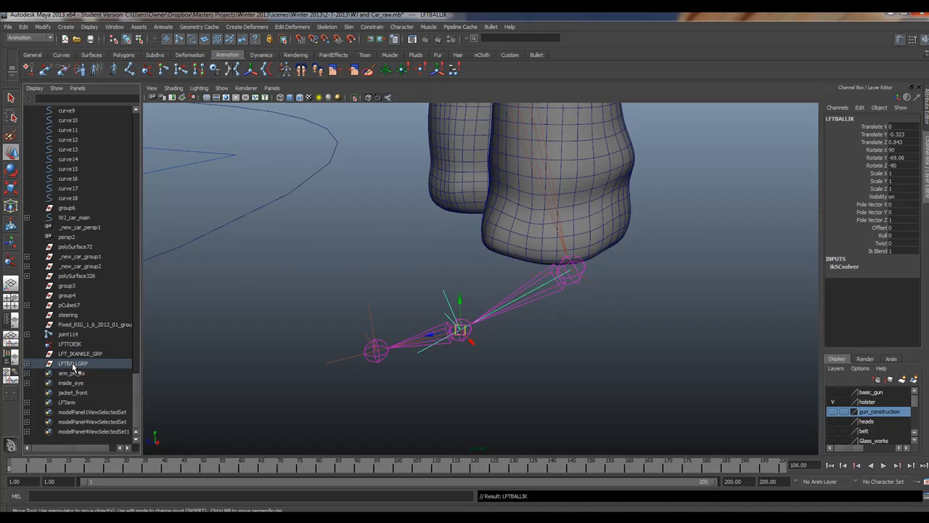
Step: Parent LFTBALLGRP under LFT_IKANKLE_GRP and clear the selection
click(73, 363)
middle_drag(74, 367, 75, 355)
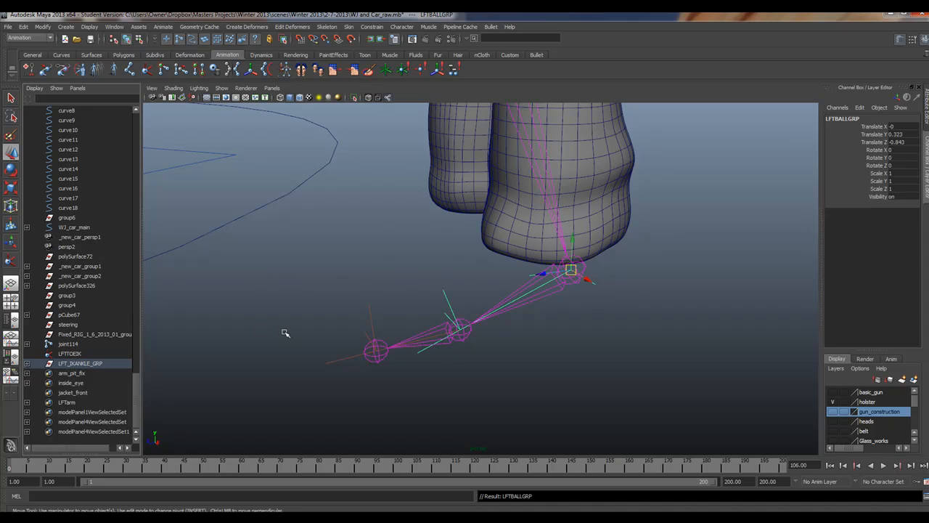
click(280, 252)
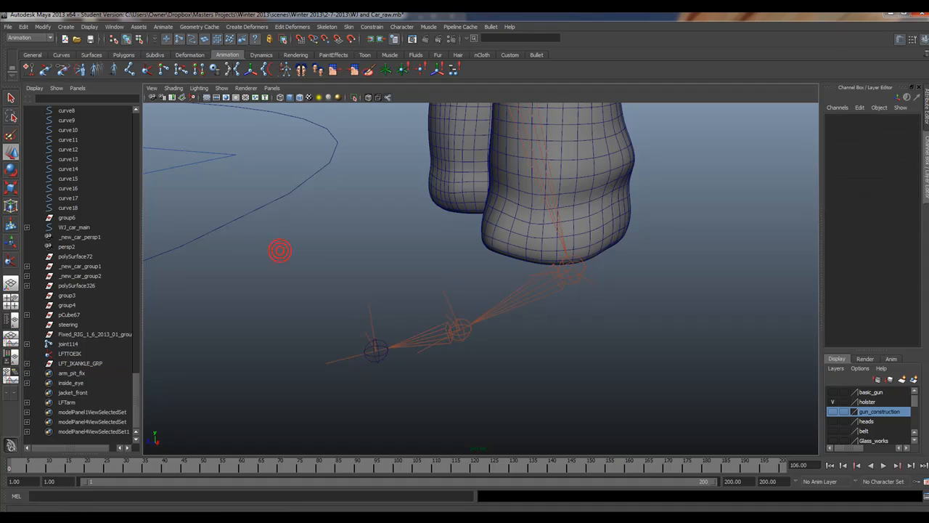
Step: Create a third empty group and move it from the origin towards the duplicate pants, to about -32.405 in Translate Z
click(21, 27)
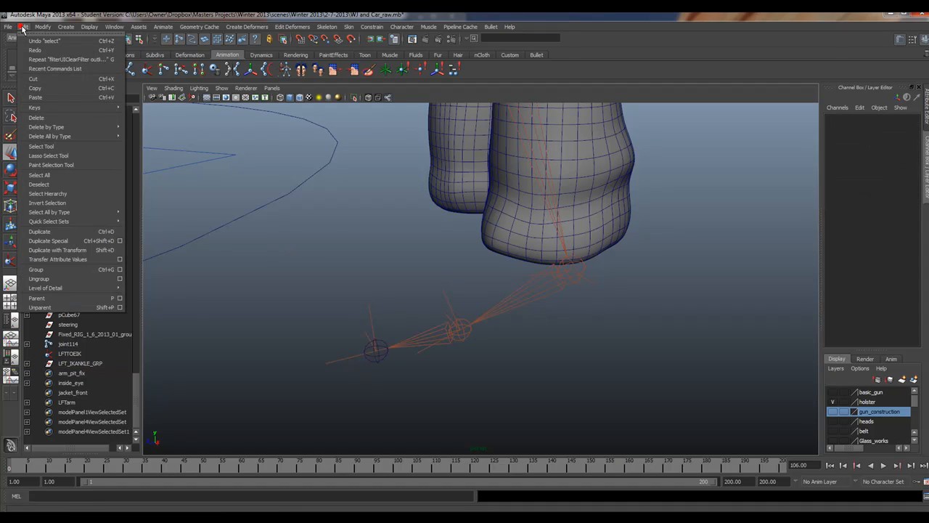
click(38, 270)
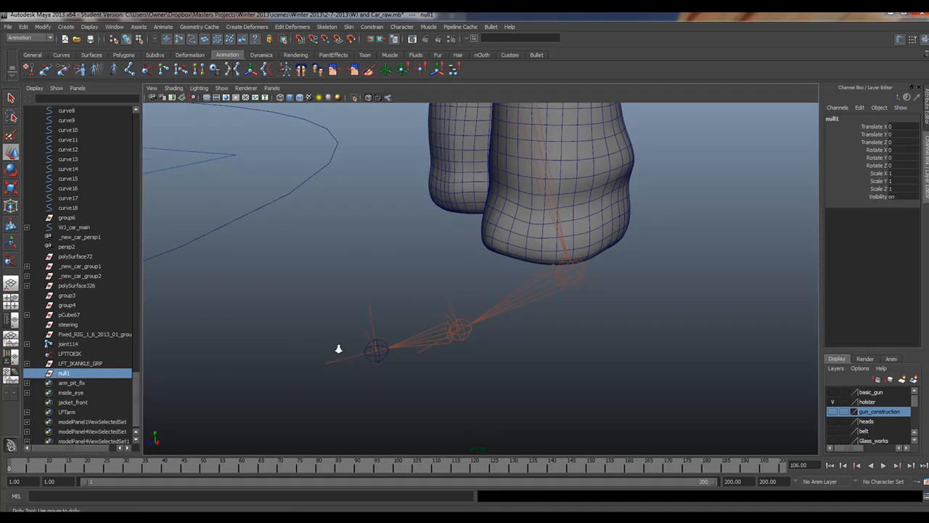
alt+right_drag(338, 348, 218, 334)
alt+middle_drag(454, 313, 719, 327)
alt+right_drag(407, 294, 192, 286)
alt+middle_drag(367, 310, 491, 315)
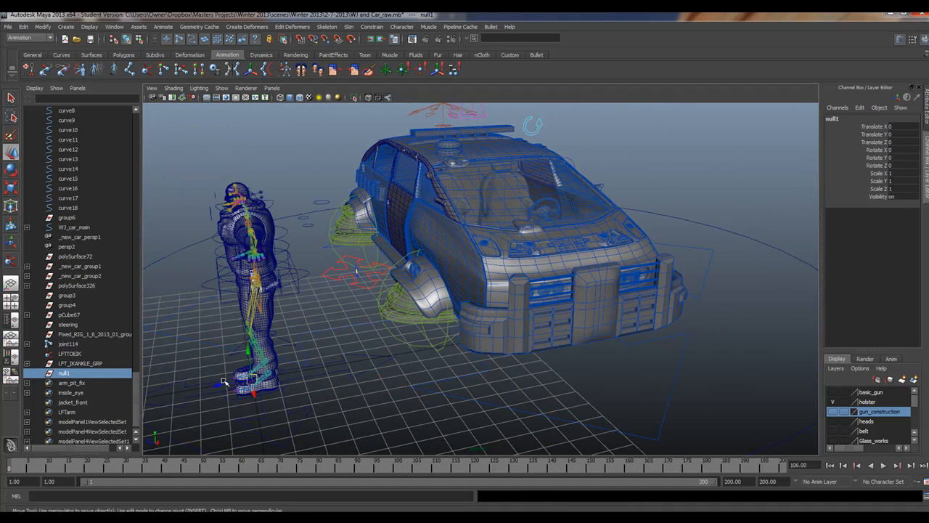
drag(220, 384, 819, 304)
alt+middle_drag(707, 306, 201, 324)
alt+right_drag(201, 323, 581, 355)
alt+drag(488, 353, 538, 349)
alt+middle_drag(500, 341, 552, 276)
alt+drag(417, 296, 448, 309)
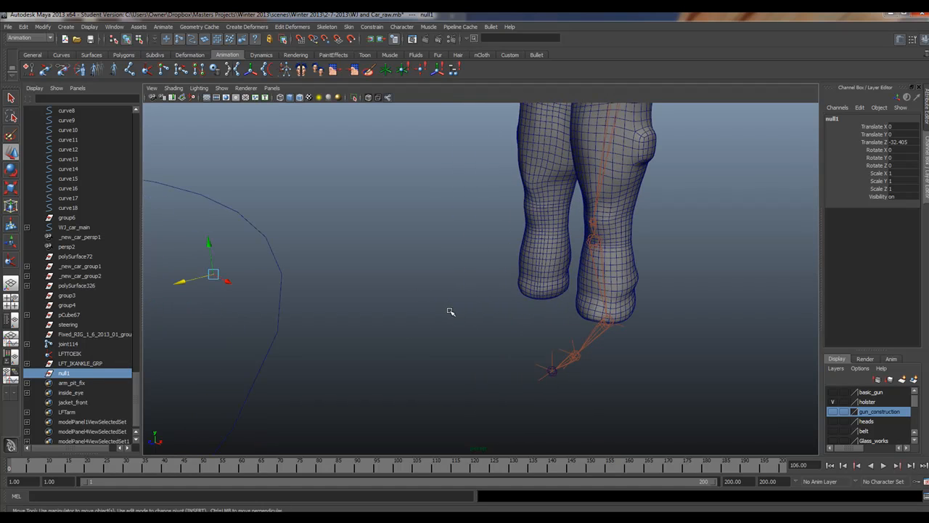
Step: Snap the empty group onto the toe joint at X 7.982, Y 0.038, Z -33.981 and rename it as LFTToeGRP
drag(211, 276, 571, 394)
double_click(831, 119)
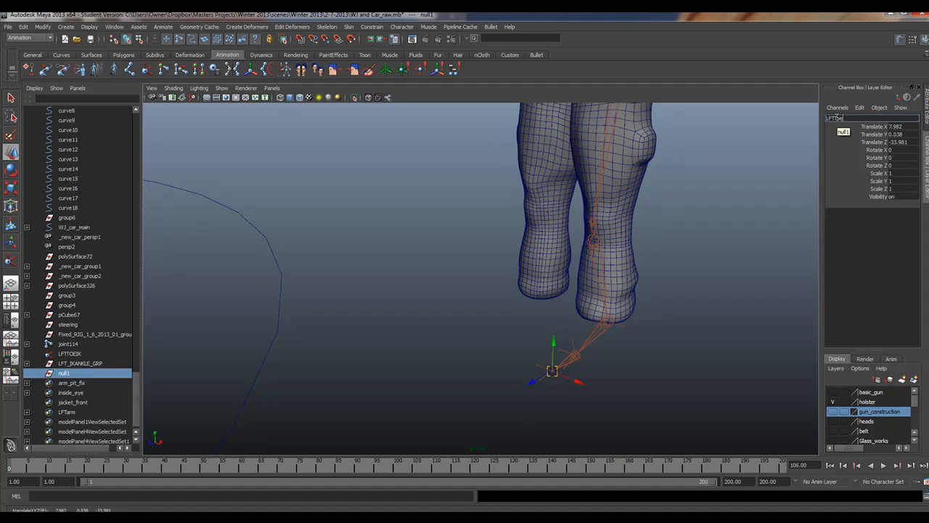
text(LFTToeGRP)
key(Return)
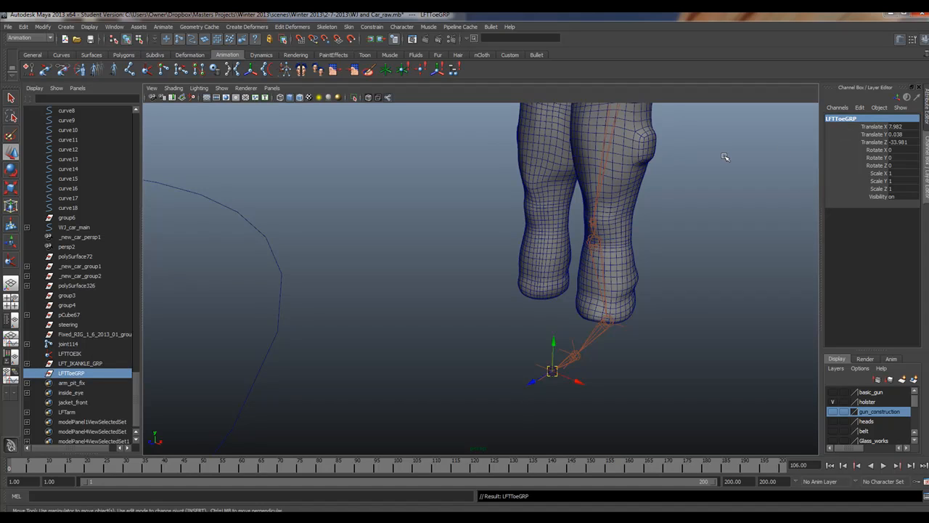
Step: Parent the LFTTOEIK handle under LFTToeGRP, and expand LFT_IKANKLE_GRP and LFTBALLGRP to show their children
click(71, 353)
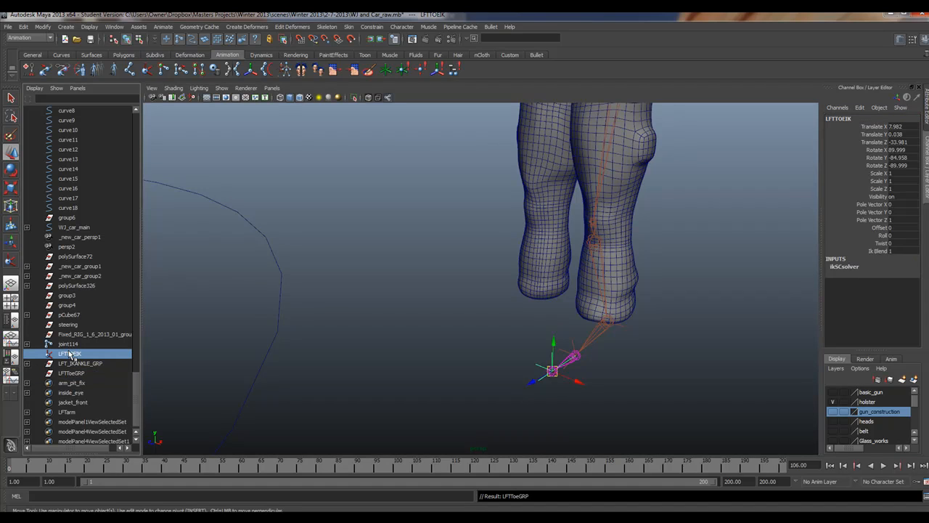
middle_drag(71, 356, 71, 373)
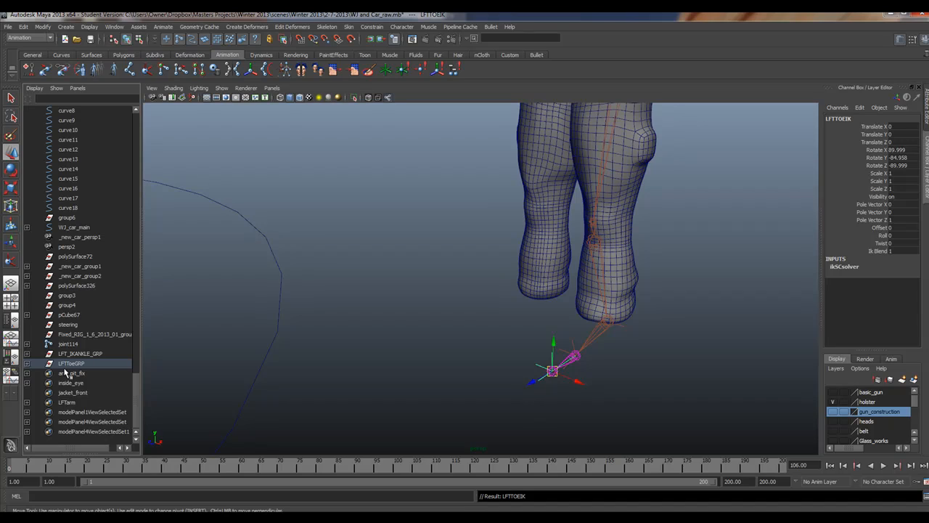
click(26, 354)
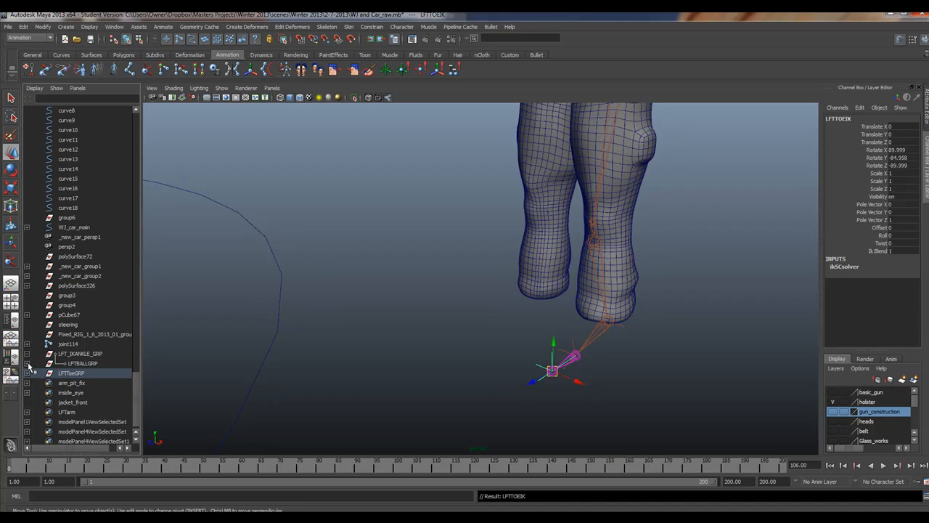
click(29, 364)
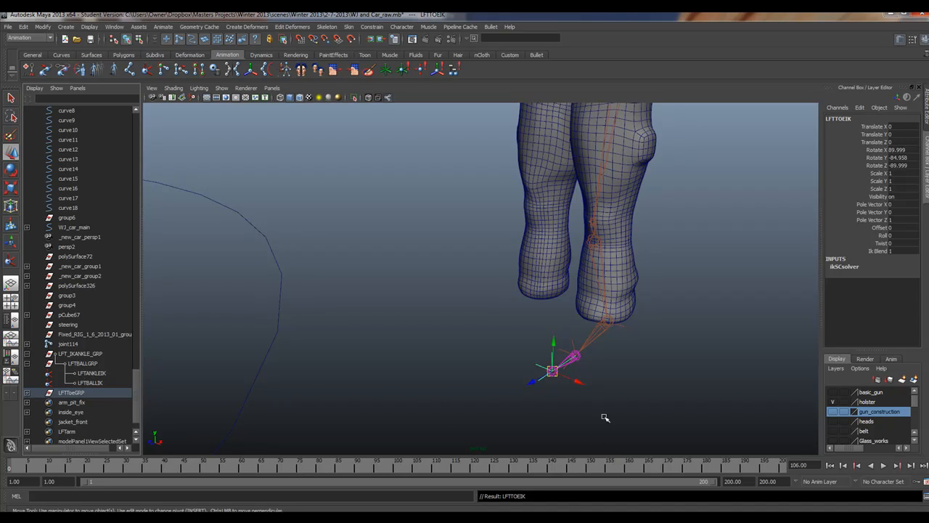
Step: Test the foot roll by rotating LFT_IKANKLE_GRP about 28.9 degrees around X, and undo the rotation
click(77, 354)
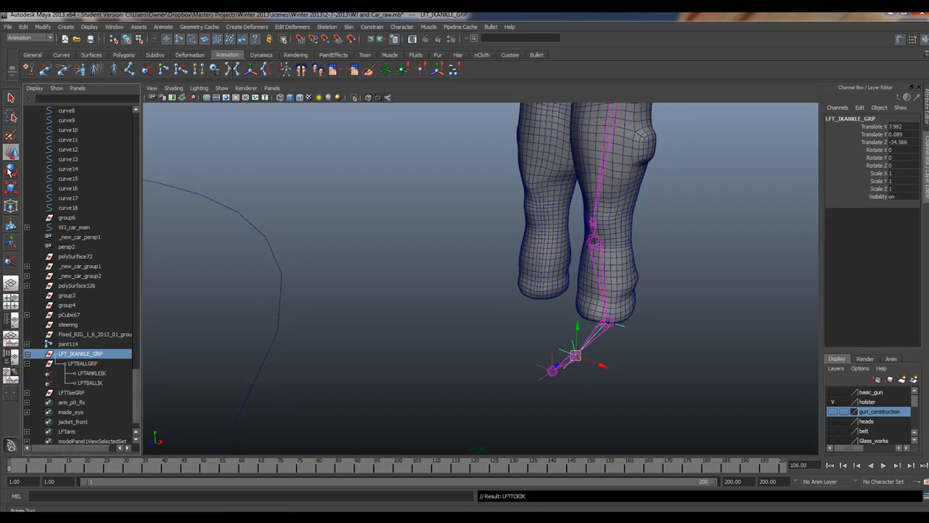
key(e)
alt+drag(632, 379, 518, 337)
alt+right_drag(518, 337, 674, 384)
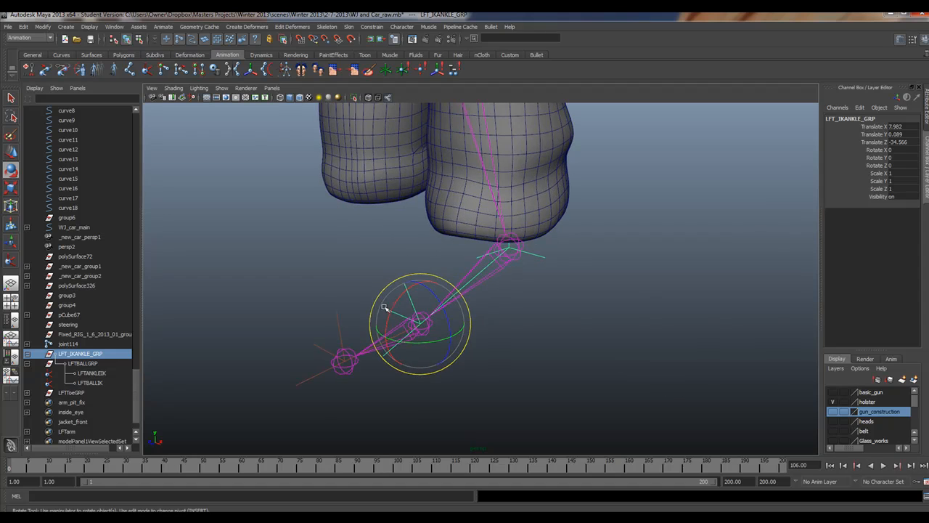
drag(396, 300, 392, 325)
key(ctrl+z)
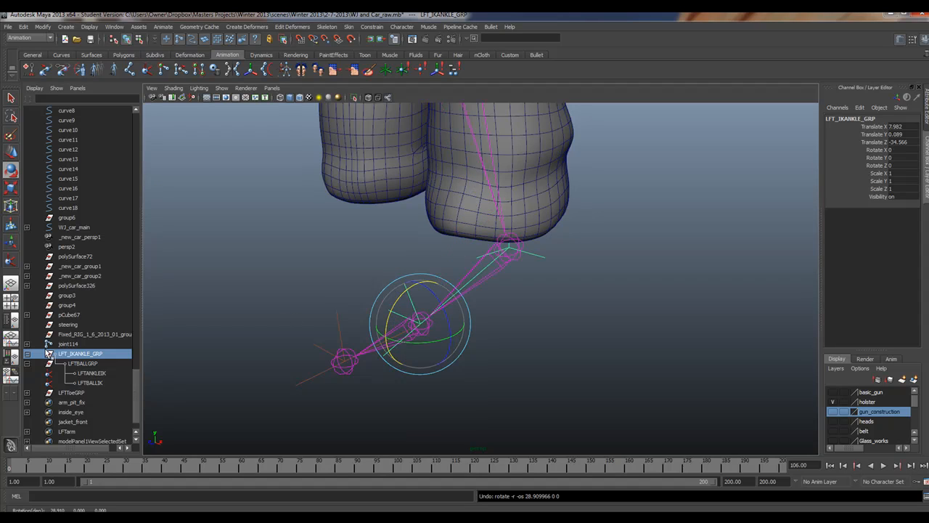
Step: Test the ball pivot by rotating LFTBALLGRP about 23 degrees around X, and undo the rotation
click(78, 364)
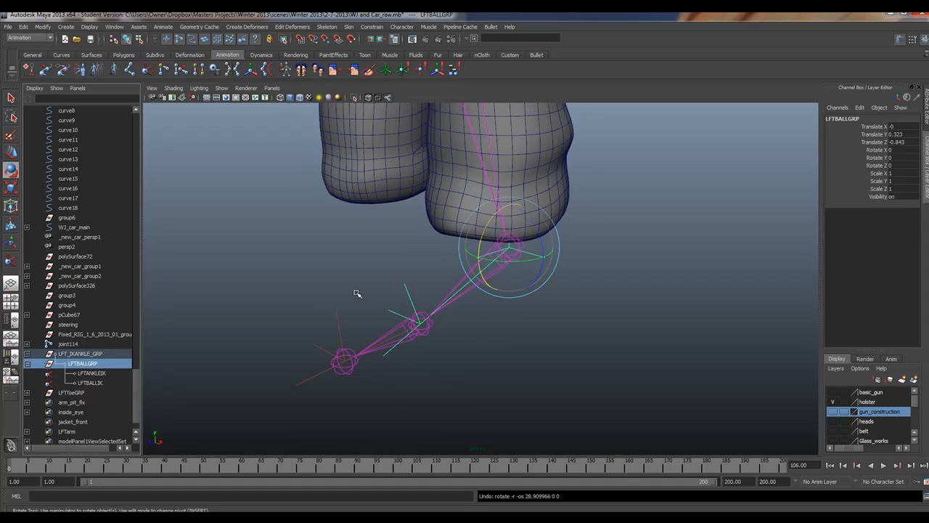
drag(489, 219, 482, 235)
key(ctrl+z)
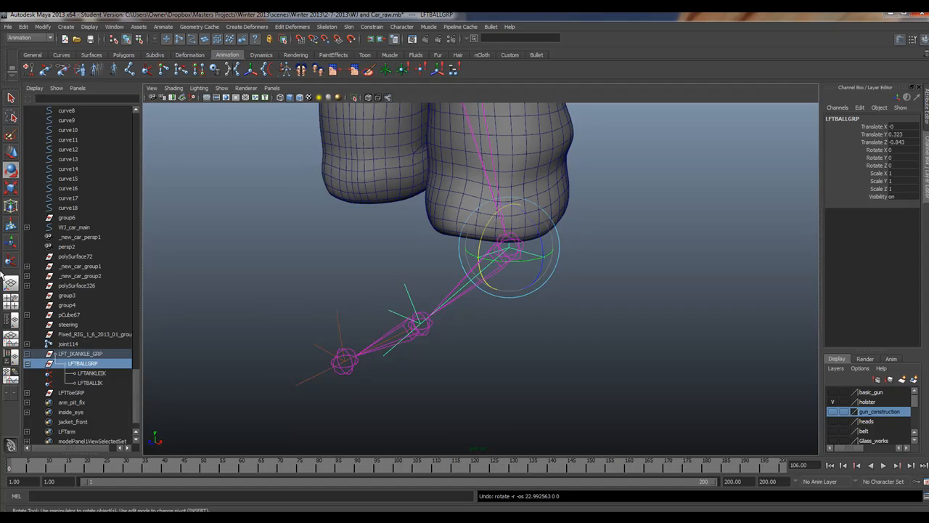
Step: Create a fourth empty group with nothing selected and rename it as LFTFootLIFT_GRP
click(286, 296)
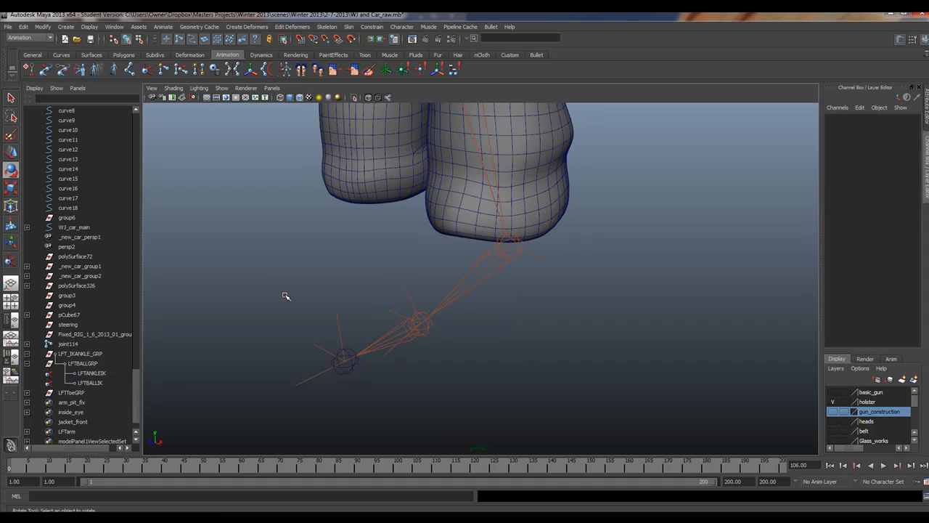
click(23, 27)
click(69, 270)
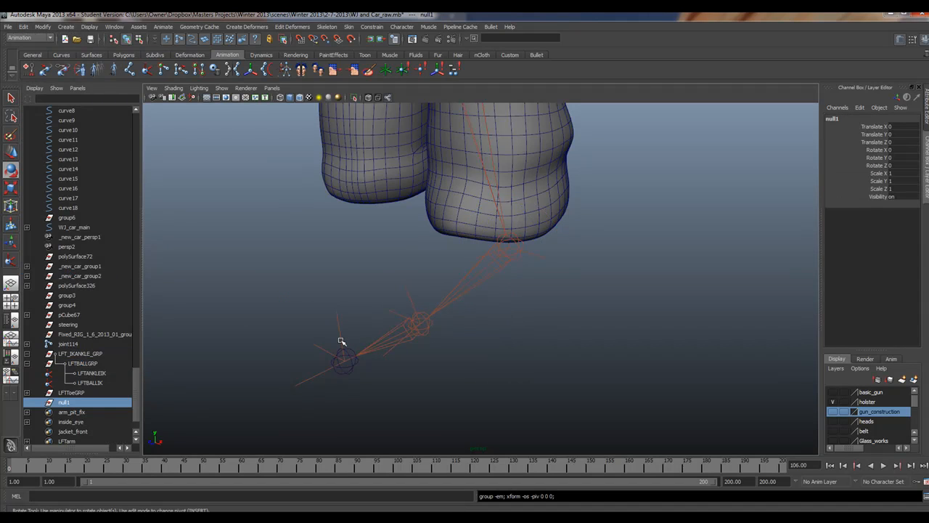
double_click(74, 402)
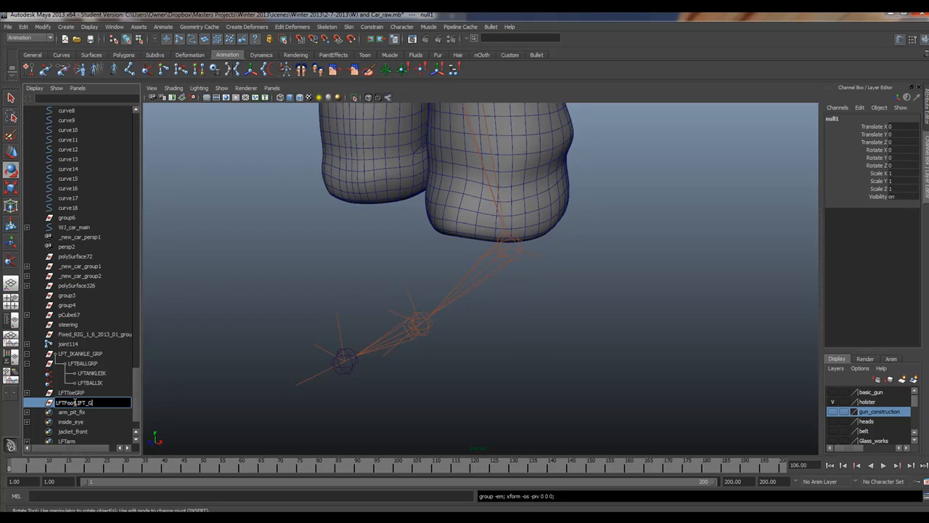
key(Return)
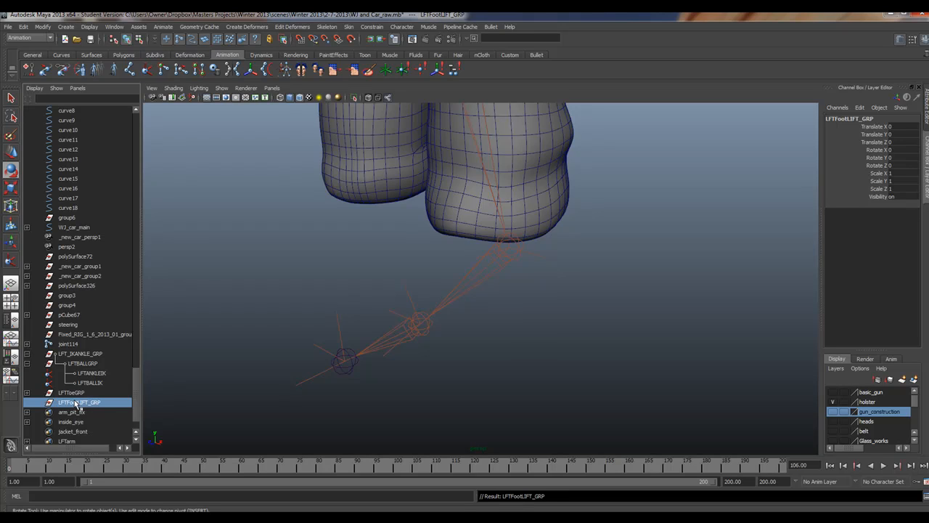
Step: Move LFTFootLIFT_GRP from the origin to the duplicate pants and snap it onto the toe joint at X 7.982, Y 0.038, Z -33.981
scroll(268, 244, down, 15)
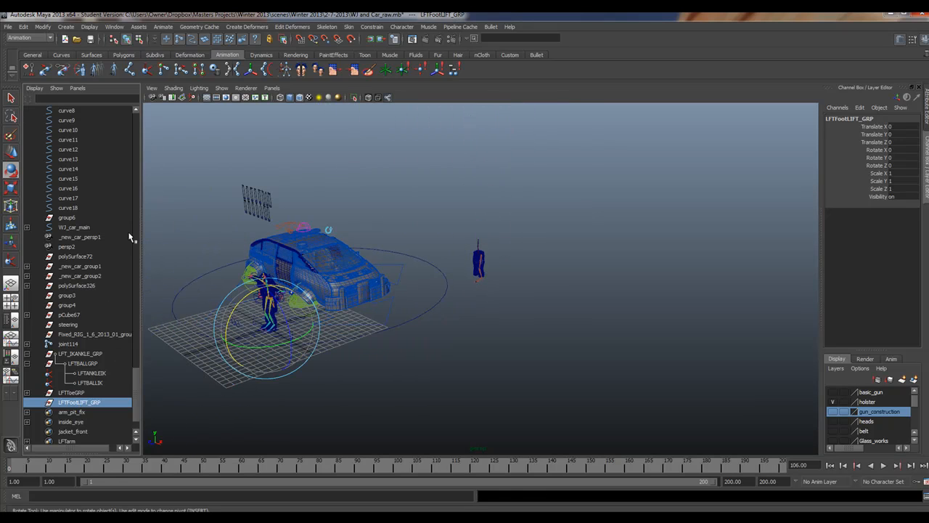
key(w)
drag(230, 337, 434, 283)
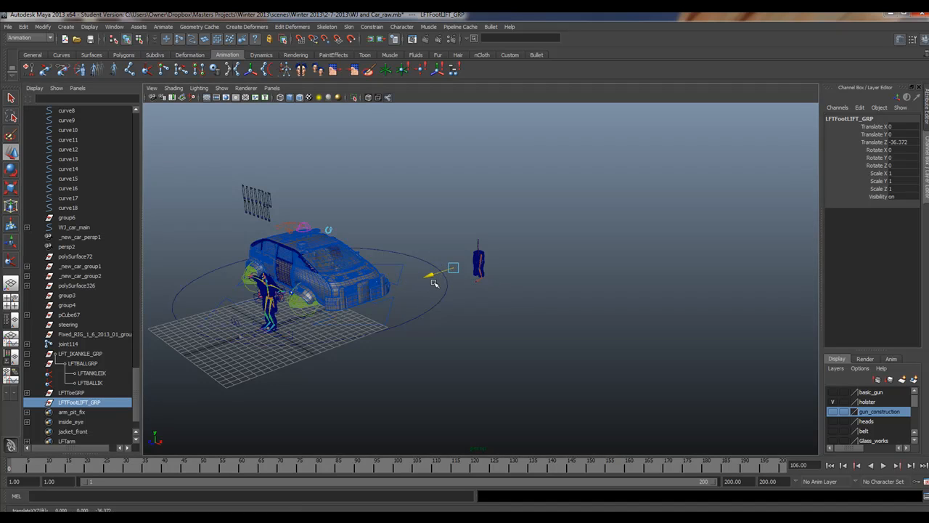
scroll(434, 283, up, 10)
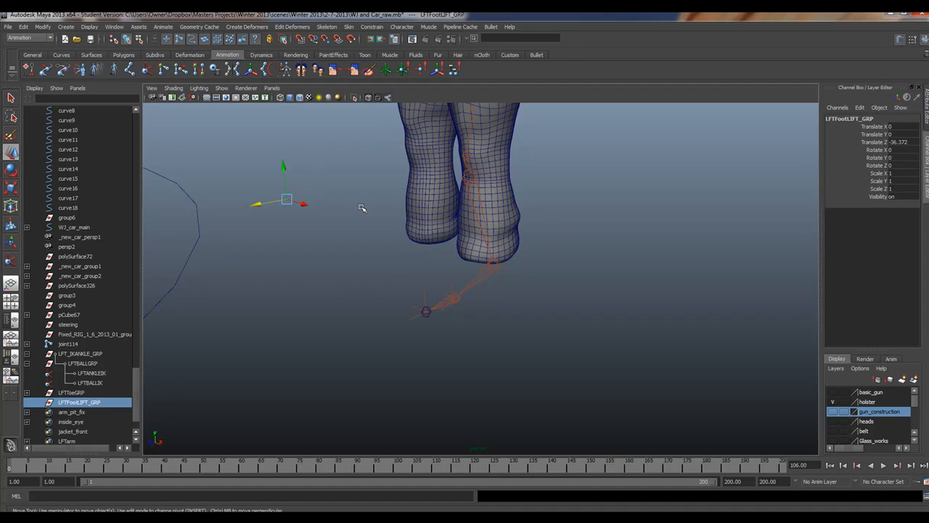
drag(288, 201, 424, 312)
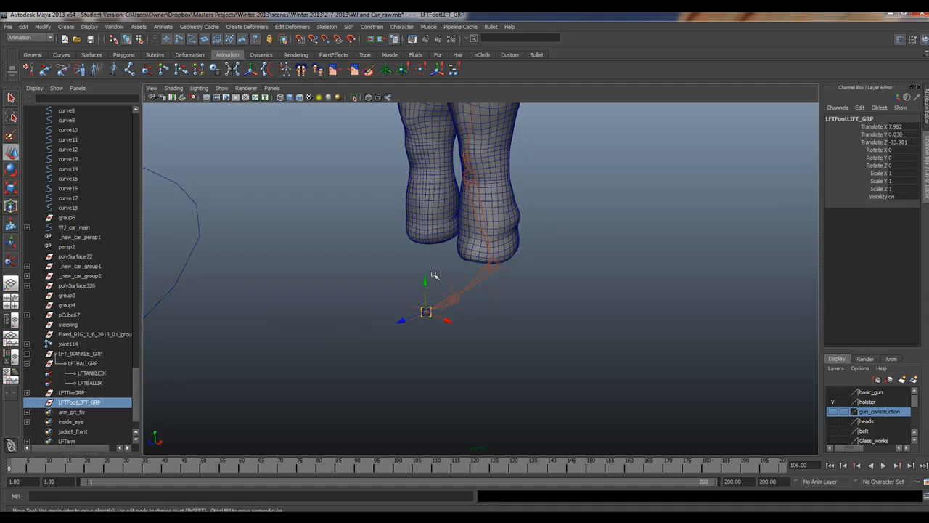
scroll(439, 306, up, 3)
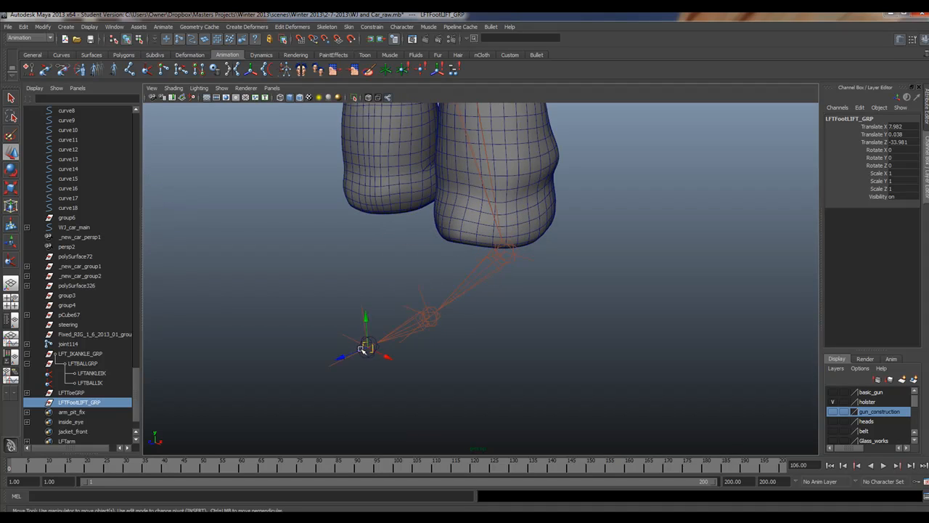
Step: Test the toe control by raising LFTToeGRP about 0.108 in Y, and undo the move
click(72, 392)
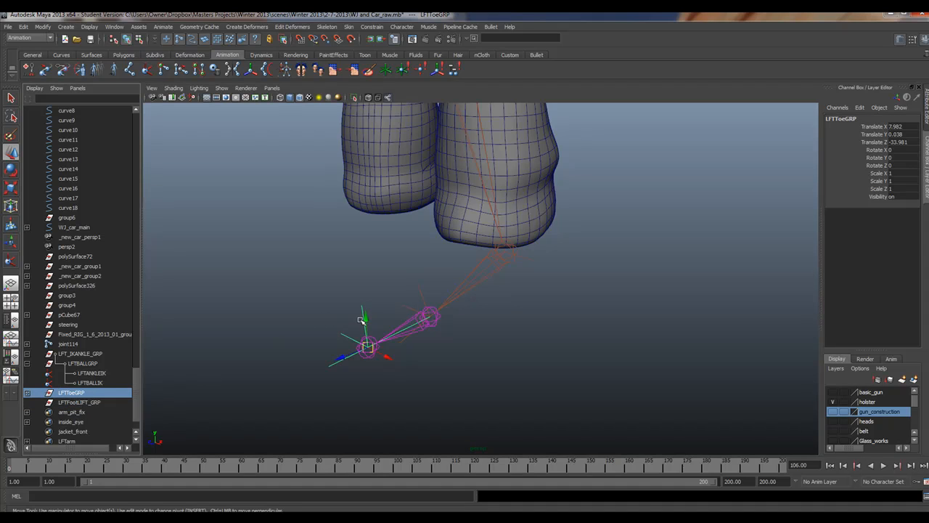
drag(361, 320, 362, 305)
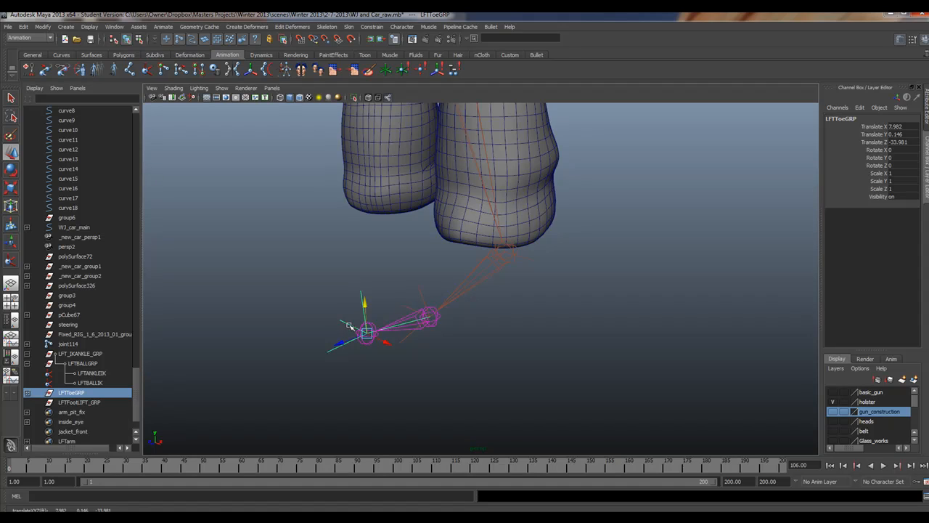
key(ctrl+z)
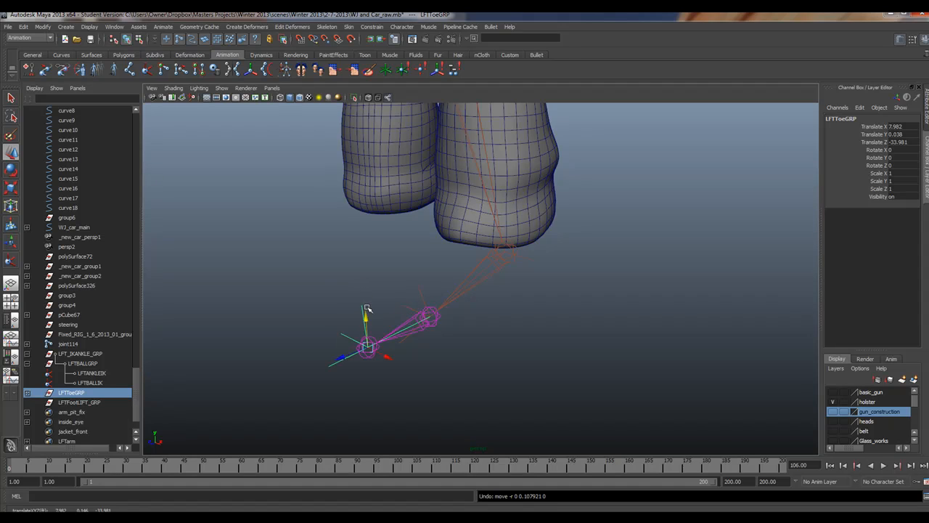
Step: Parent LFT_IKANKLE_GRP and LFTToeGRP under LFTFootLIFT_GRP
click(67, 404)
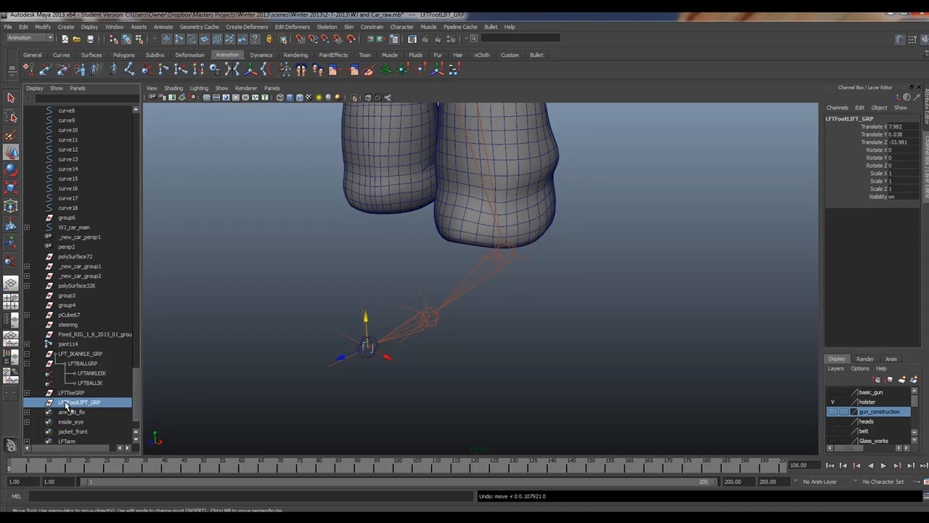
click(70, 354)
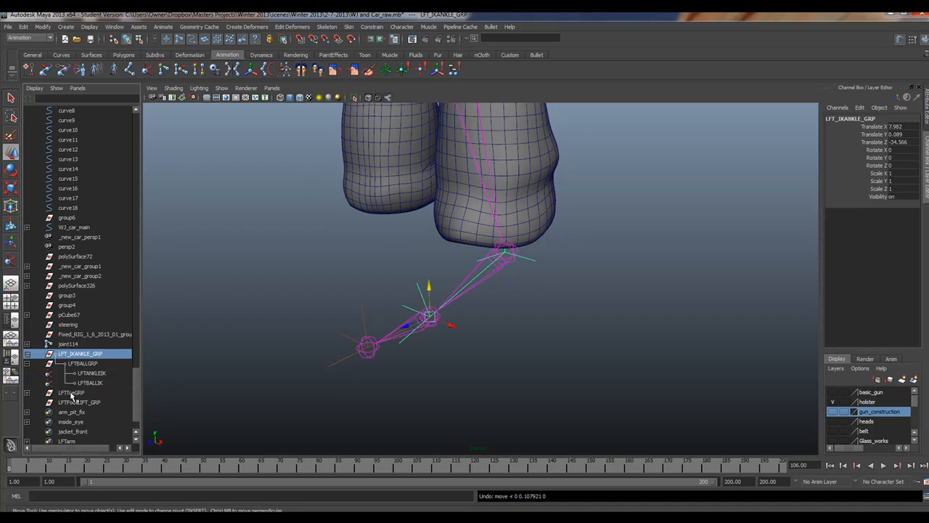
shift+click(71, 392)
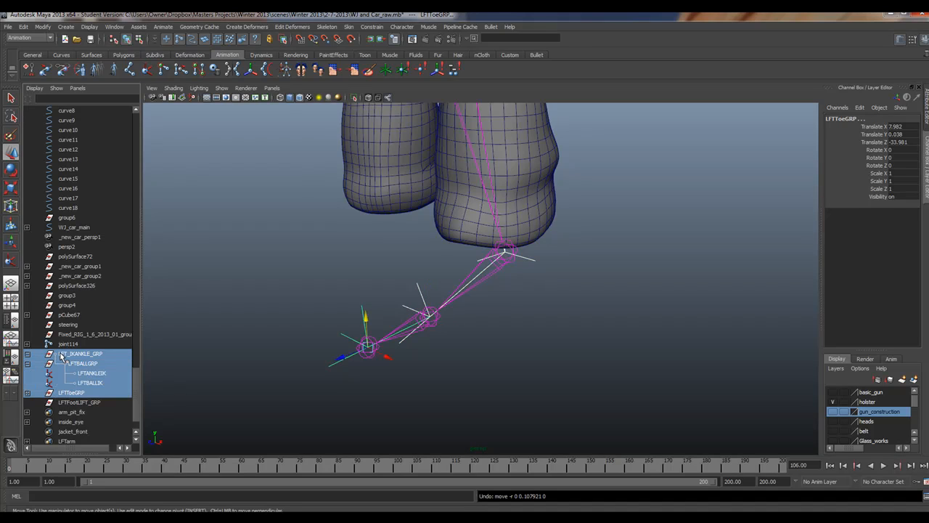
middle_drag(61, 356, 72, 403)
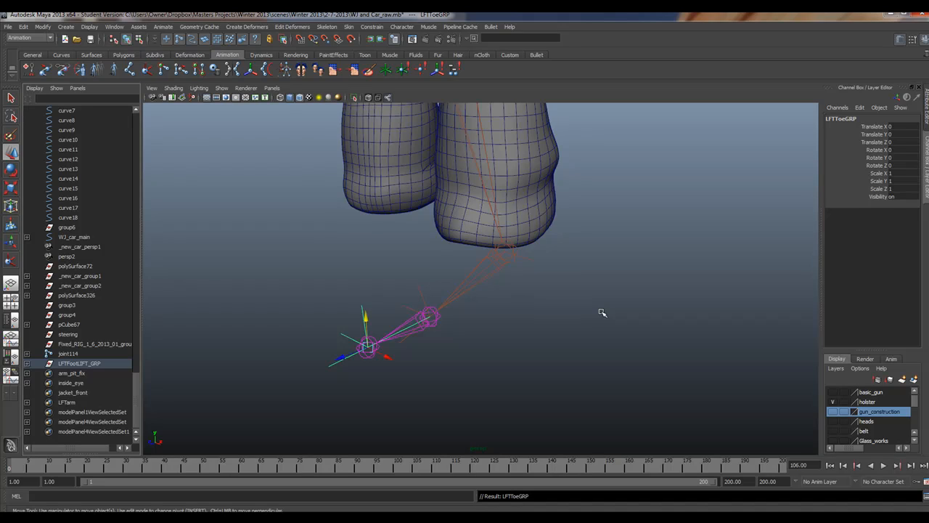
Step: Test the foot lift by rotating LFTFootLIFT_GRP about 39.4 degrees around X, and undo the rotation
click(72, 365)
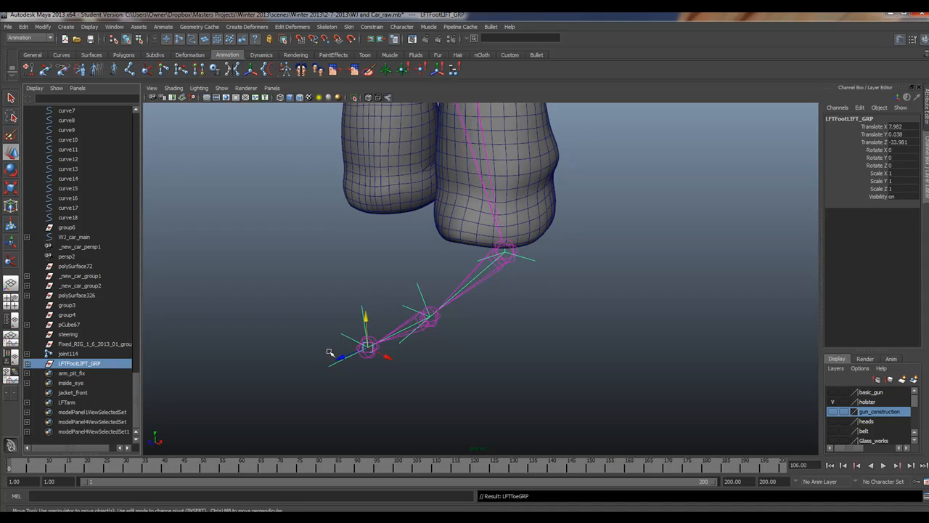
click(11, 169)
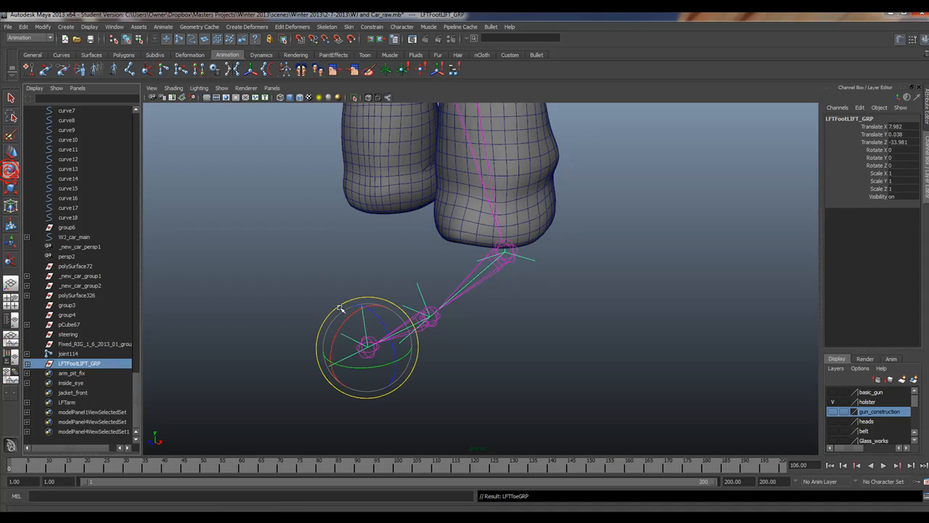
drag(342, 322, 315, 342)
scroll(353, 239, down, 5)
scroll(346, 234, up, 2)
scroll(345, 234, down, 2)
alt+drag(451, 258, 511, 220)
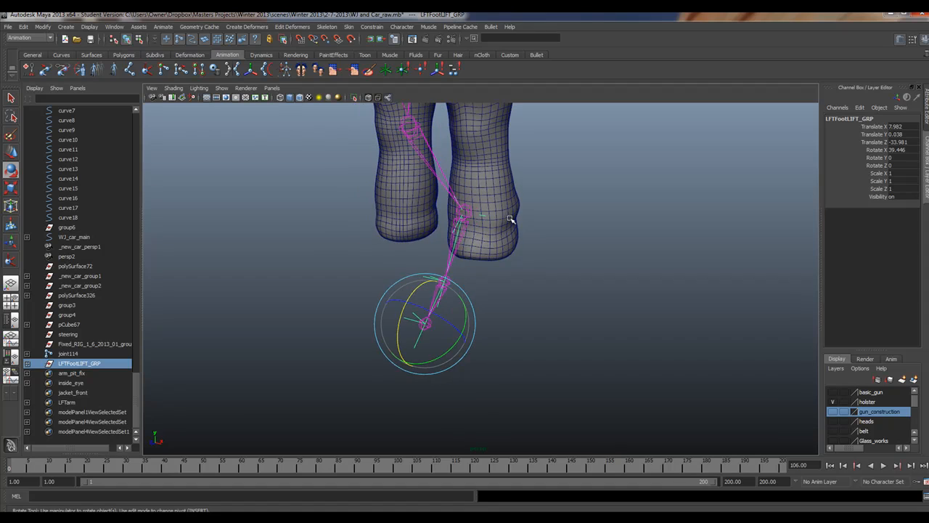
key(ctrl+z)
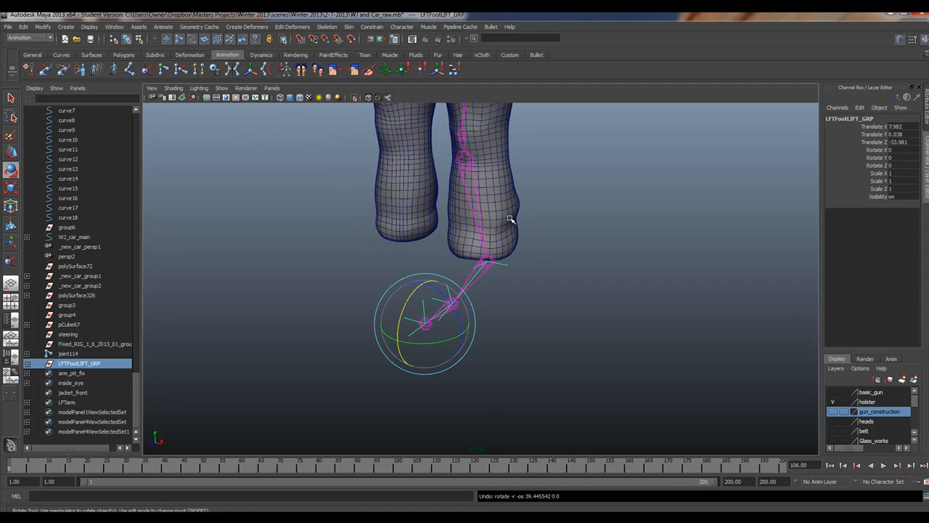
Step: Try snapping the pivot of LFTFootLIFT_GRP to the ball joint and rotating about -3 degrees around X, and undo both changes
alt+drag(414, 201, 519, 289)
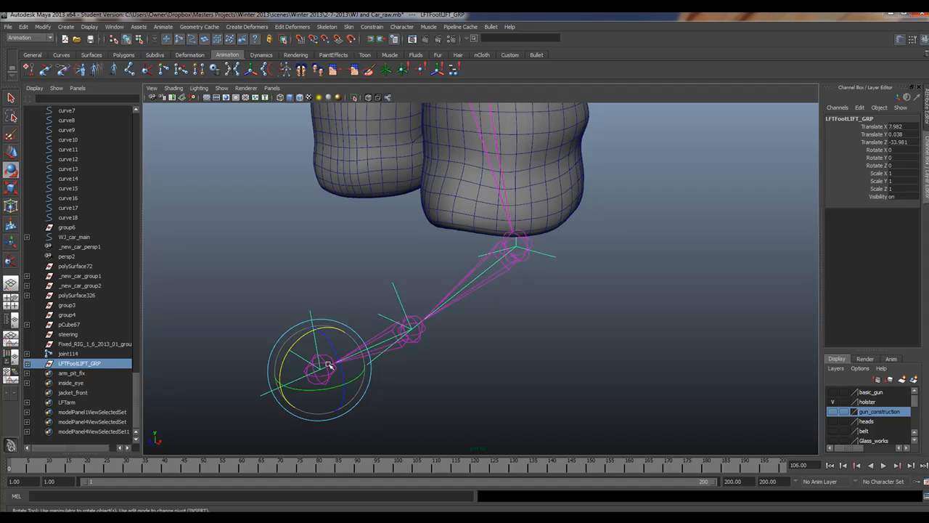
key(Insert)
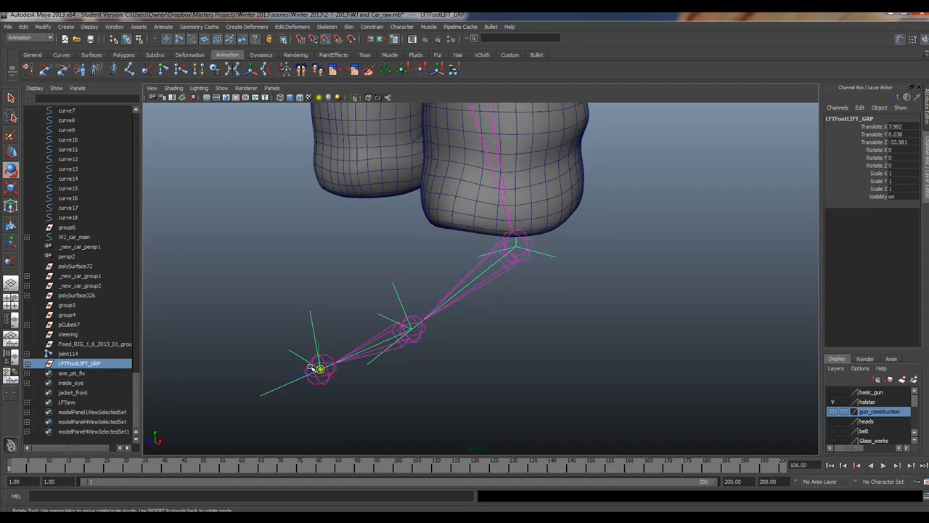
drag(319, 369, 400, 341)
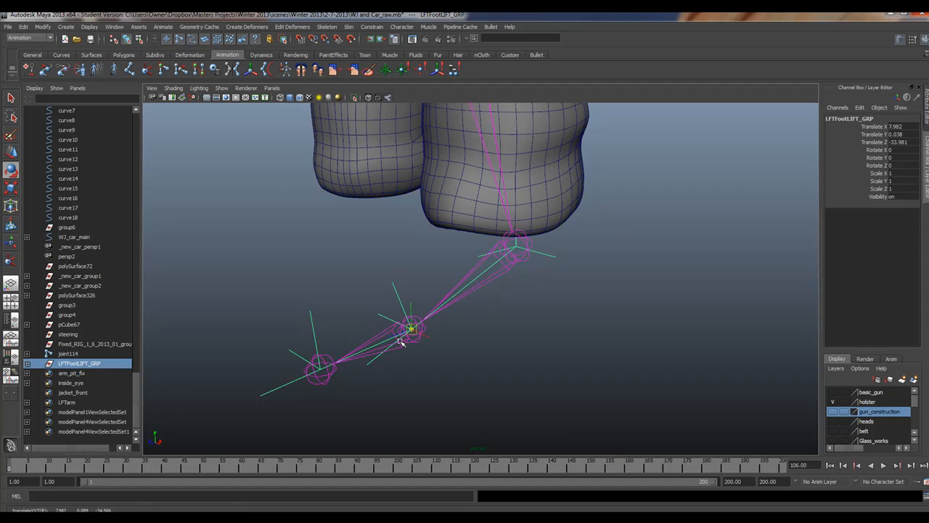
key(Insert)
mouse_move(392, 297)
mouse_down()
mouse_move(378, 317)
mouse_move(393, 294)
mouse_up()
key(ctrl+z)
key(ctrl+z)
key(ctrl+z)
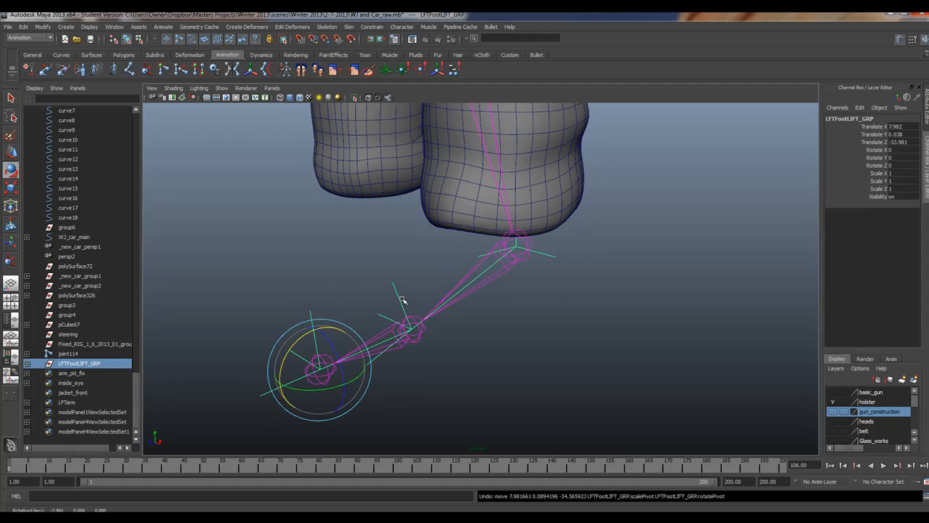
Step: Undo the parenting of LFT_IKANKLE_GRP and LFTToeGRP under LFTFootLIFT_GRP
key(ctrl+z)
key(ctrl+z)
key(ctrl+z)
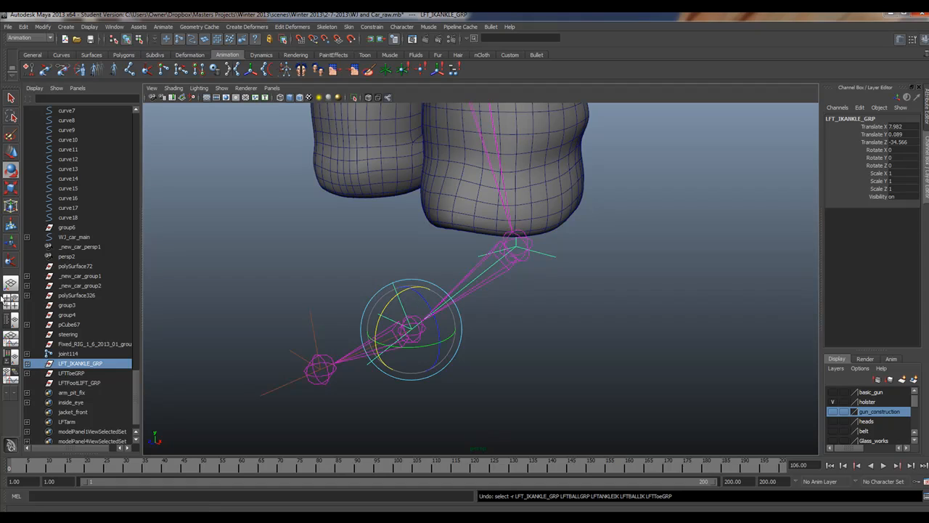
Step: Draw a NURBS circle centred on the ball joint with point snapping, wide enough to enclose the toe joint
alt+right_drag(601, 289, 537, 281)
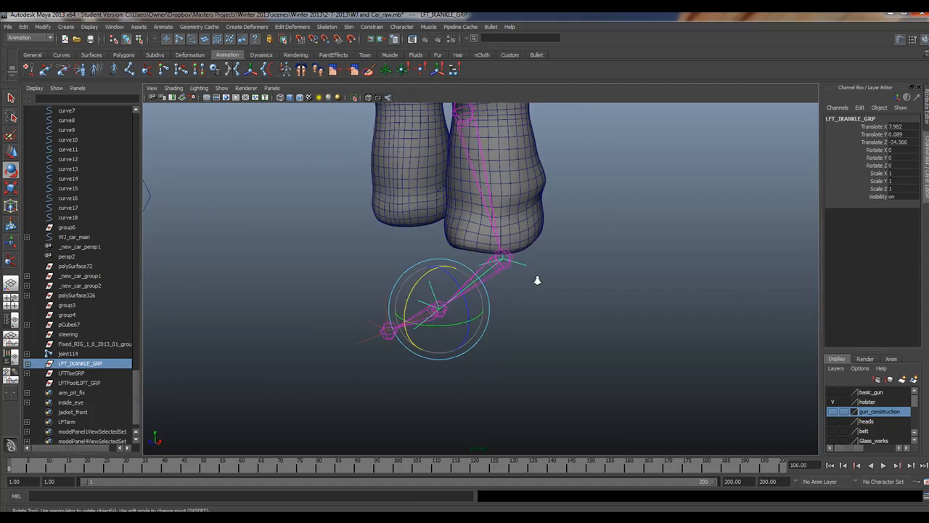
scroll(537, 281, up, 5)
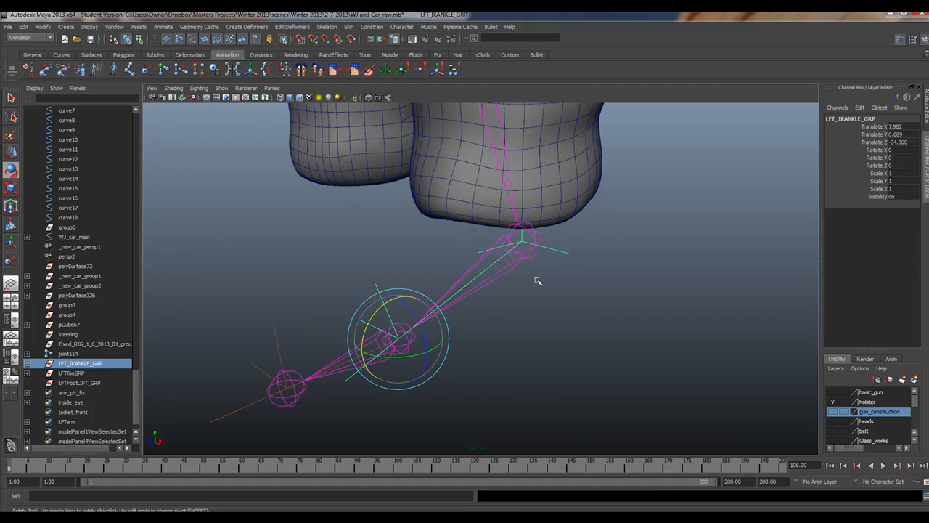
scroll(537, 280, down, 5)
scroll(535, 280, up, 4)
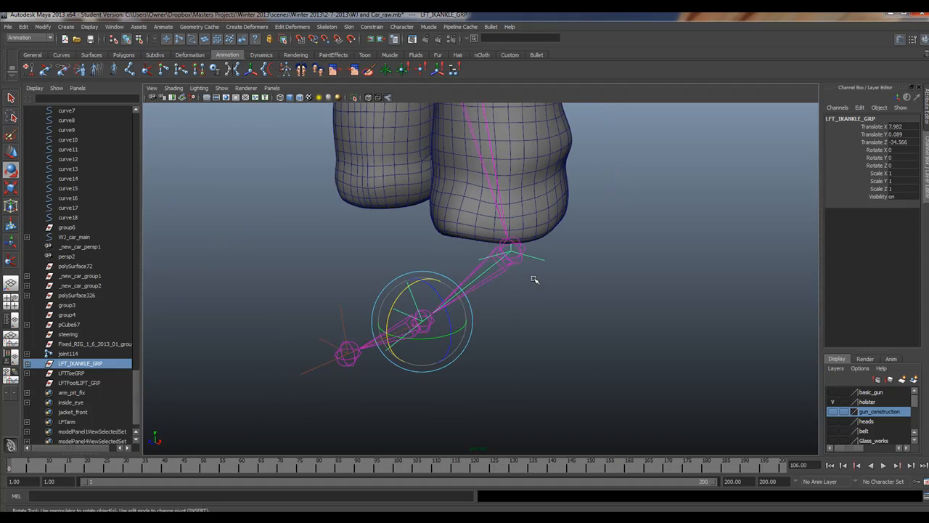
mouse_move(394, 280)
alt+mouse_down()
mouse_move(409, 286)
mouse_move(389, 286)
alt+mouse_up()
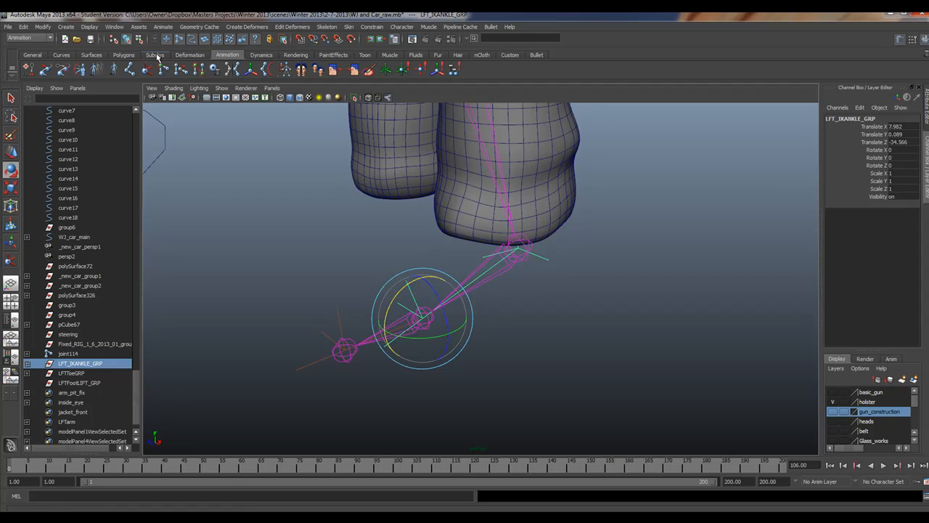
click(61, 56)
click(28, 69)
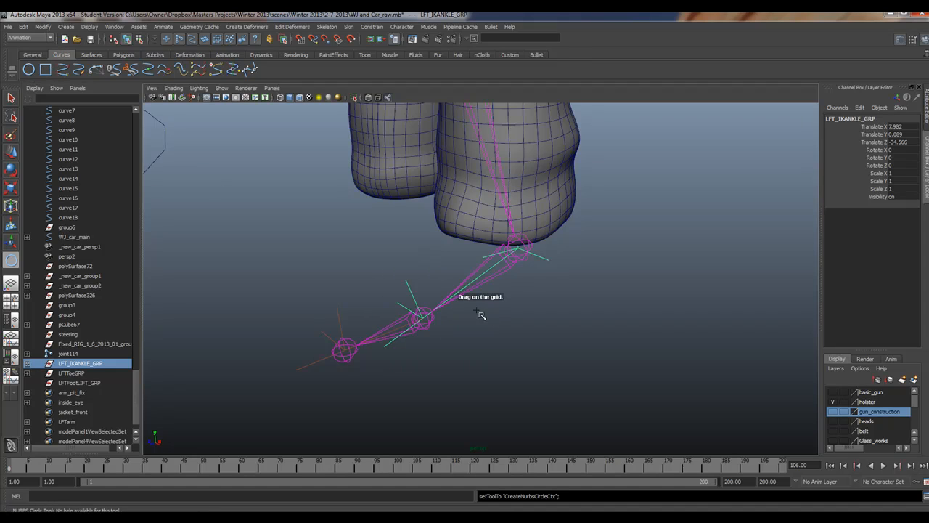
key(v)
drag(423, 318, 550, 352)
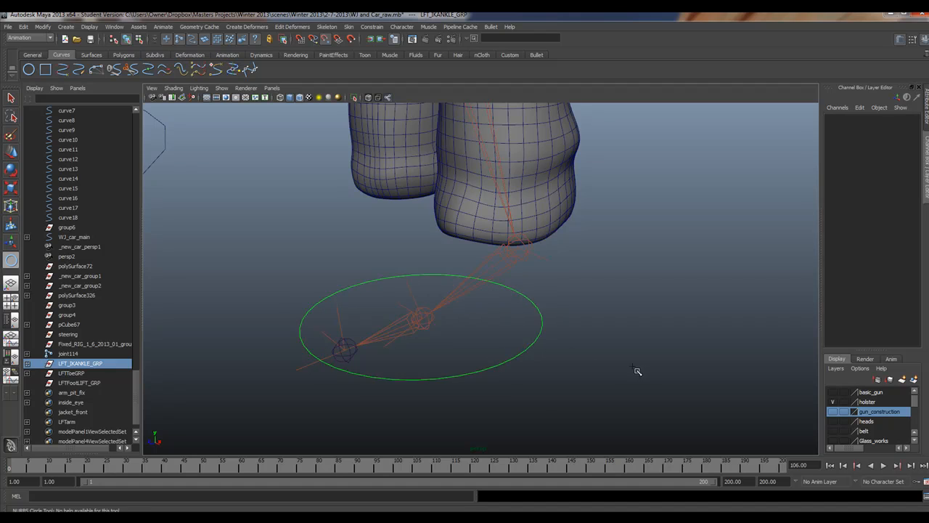
key(e)
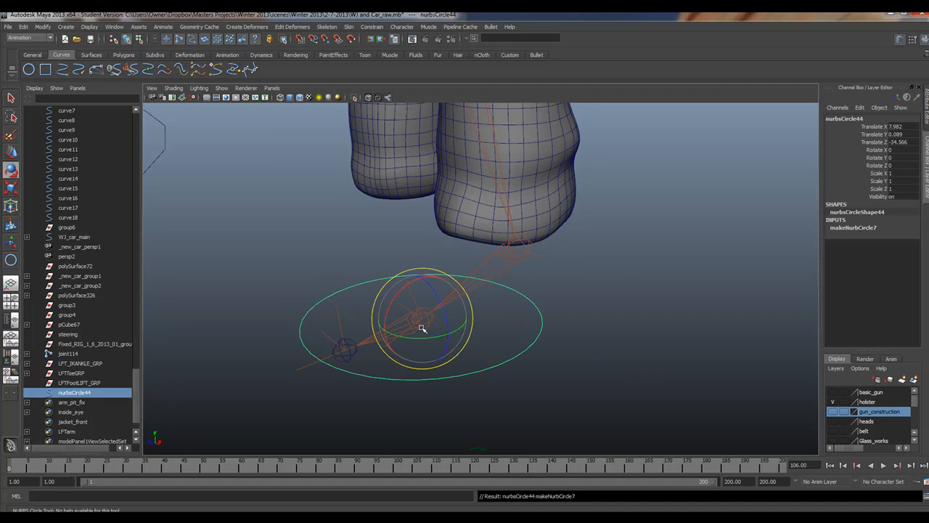
alt+drag(296, 306, 312, 324)
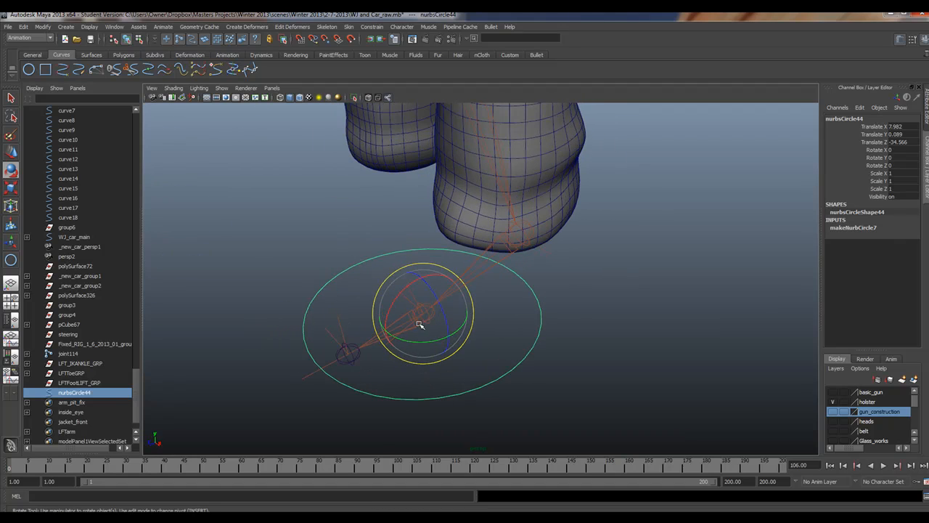
Step: Rename the NURBS circle as Foot_control and freeze its transformations
mouse_move(426, 353)
alt+mouse_down()
mouse_move(472, 338)
mouse_move(375, 322)
mouse_move(419, 340)
alt+mouse_up()
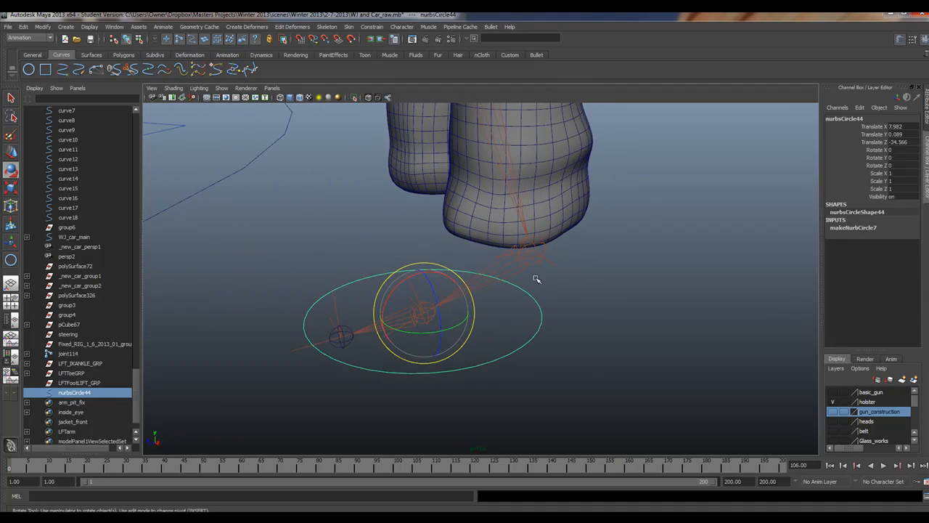
double_click(849, 118)
text(Foot control)
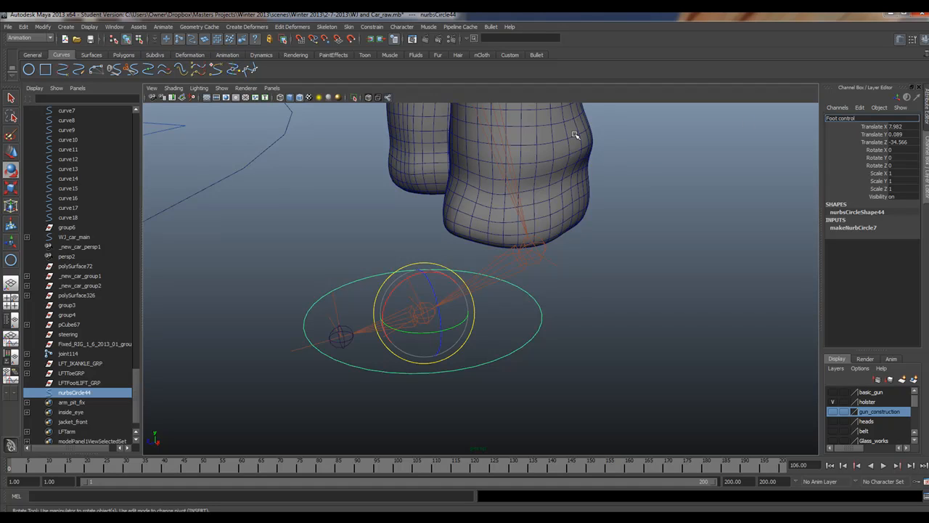
key(Return)
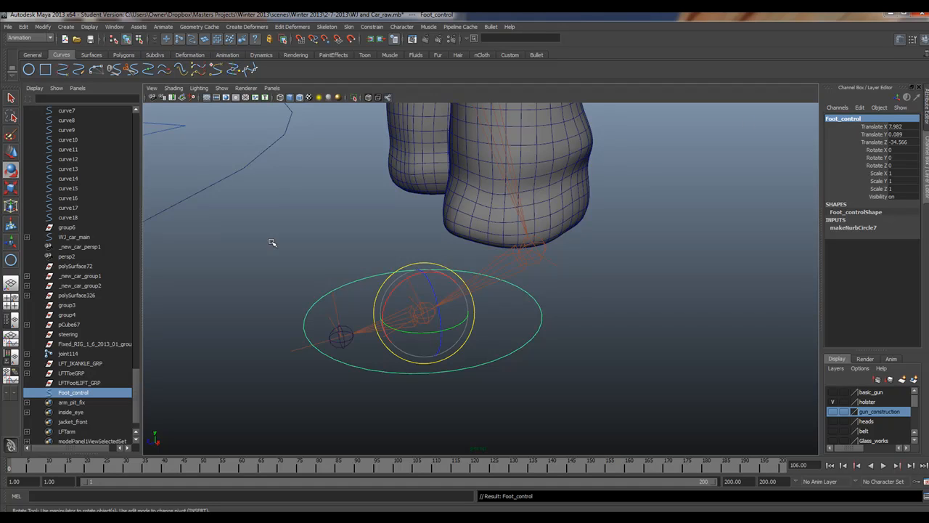
click(43, 27)
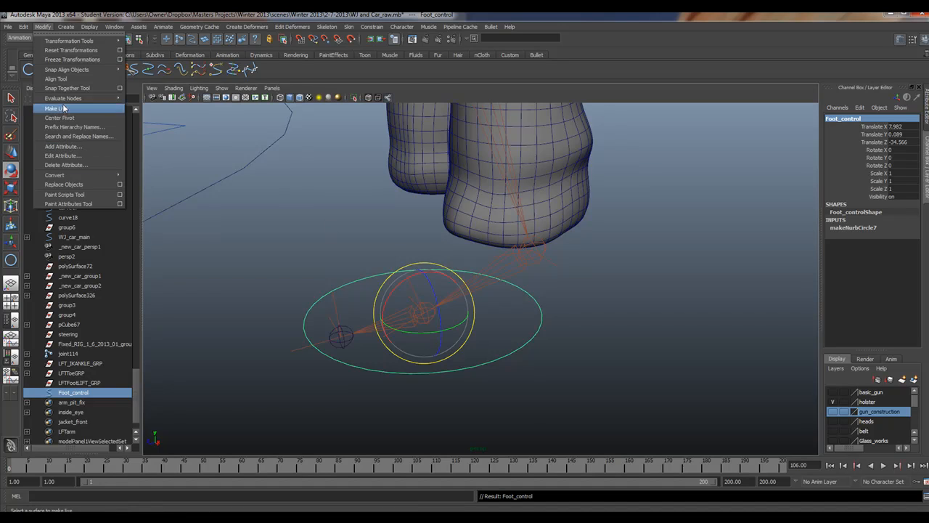
click(58, 60)
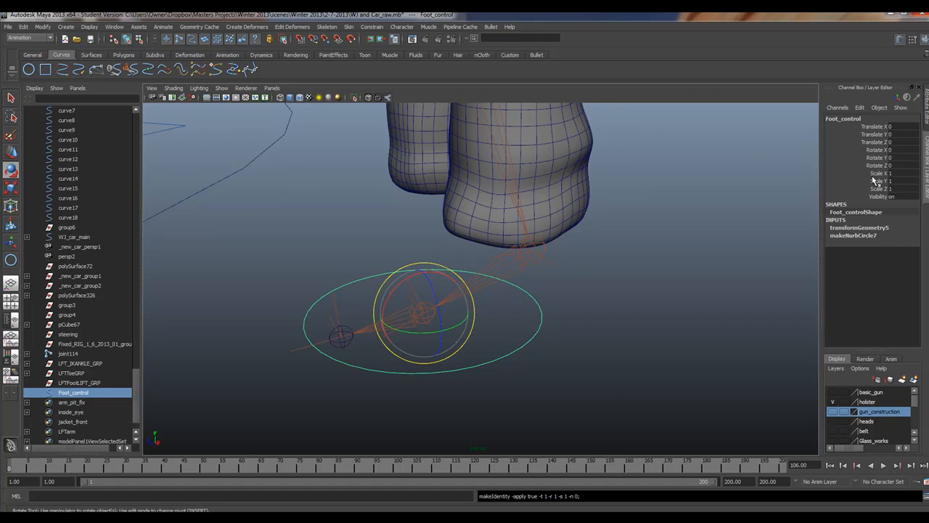
Step: Lock and hide the Translate, Scale and Visibility channels of Foot_control
click(879, 149)
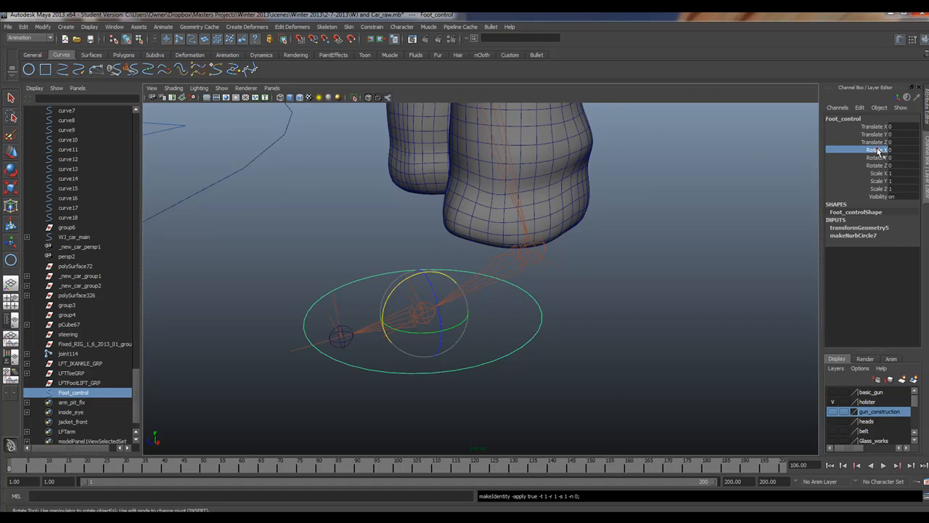
shift+click(878, 198)
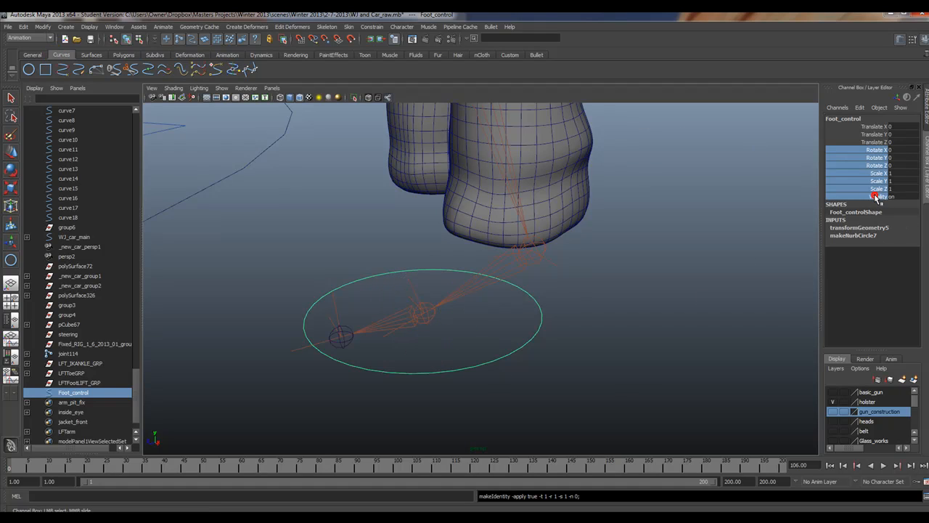
click(877, 128)
shift+click(878, 143)
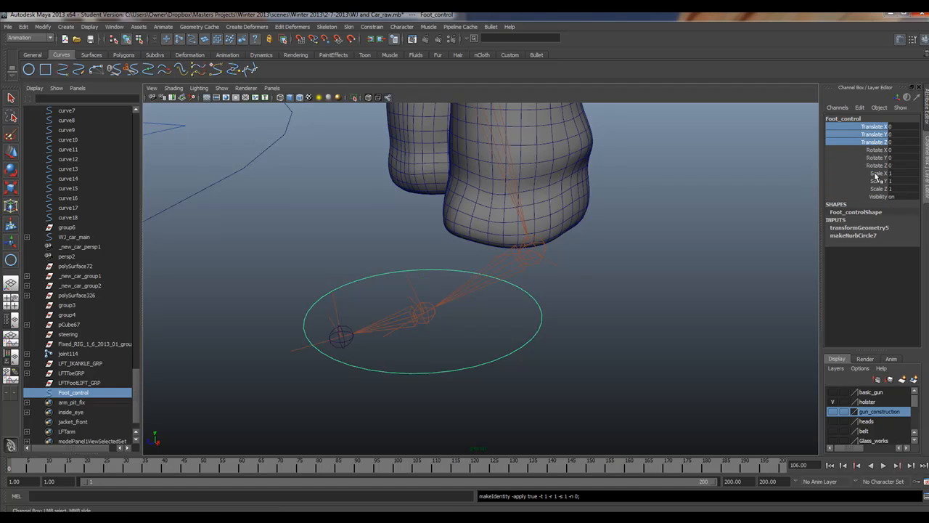
ctrl+click(876, 175)
ctrl+click(878, 182)
ctrl+click(879, 188)
right_click(870, 183)
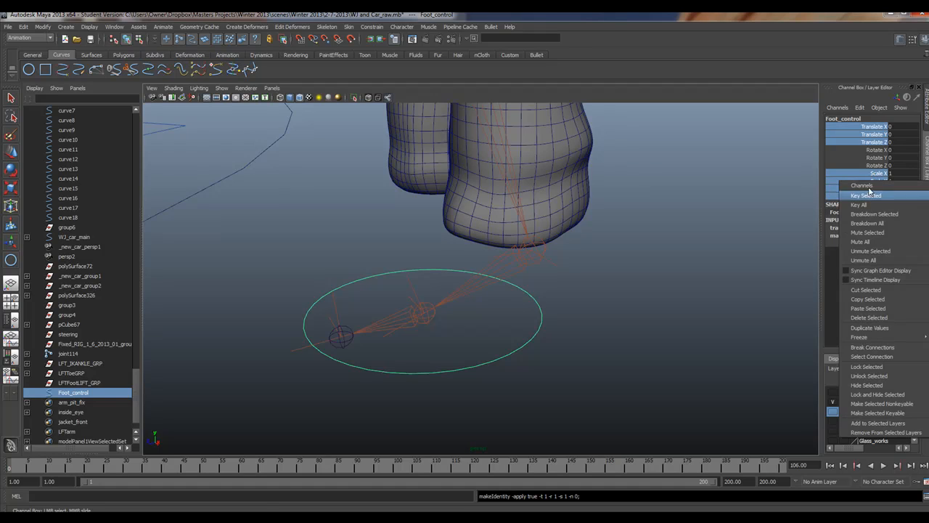
click(897, 397)
key(e)
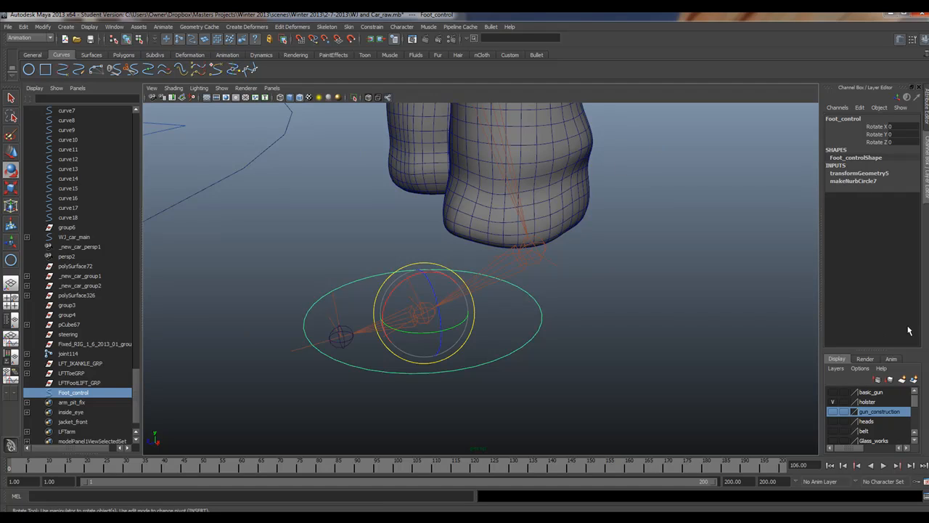
Step: Examine the keyable, hidden and locked channels of Foot_control in the Channel Control editor
click(112, 27)
mouse_move(122, 41)
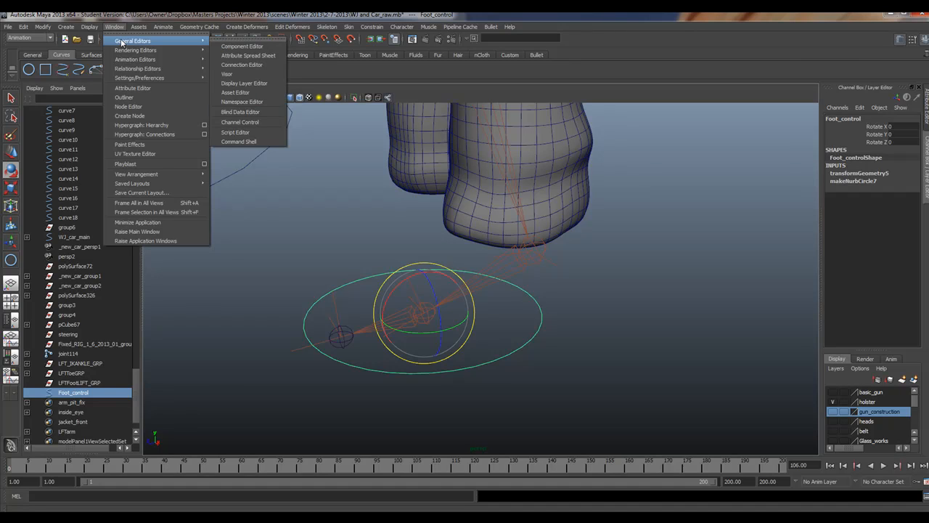
click(255, 121)
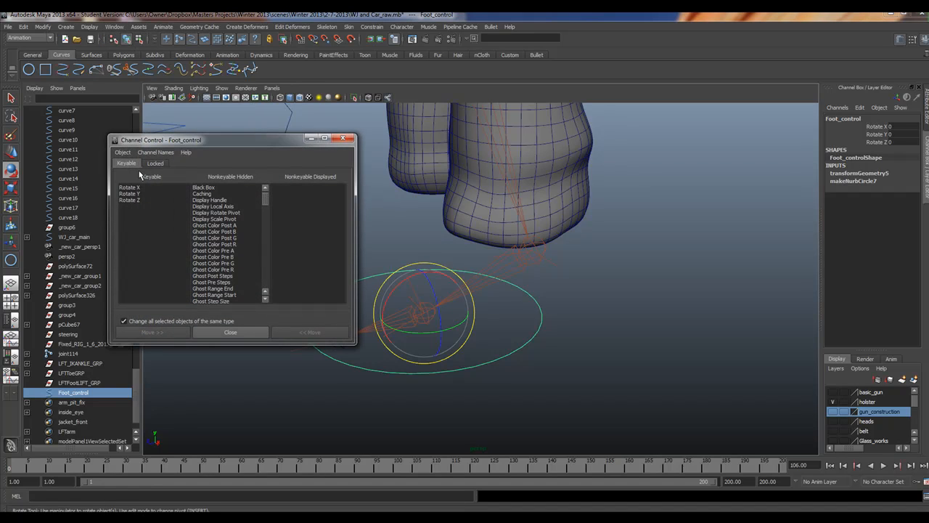
click(155, 164)
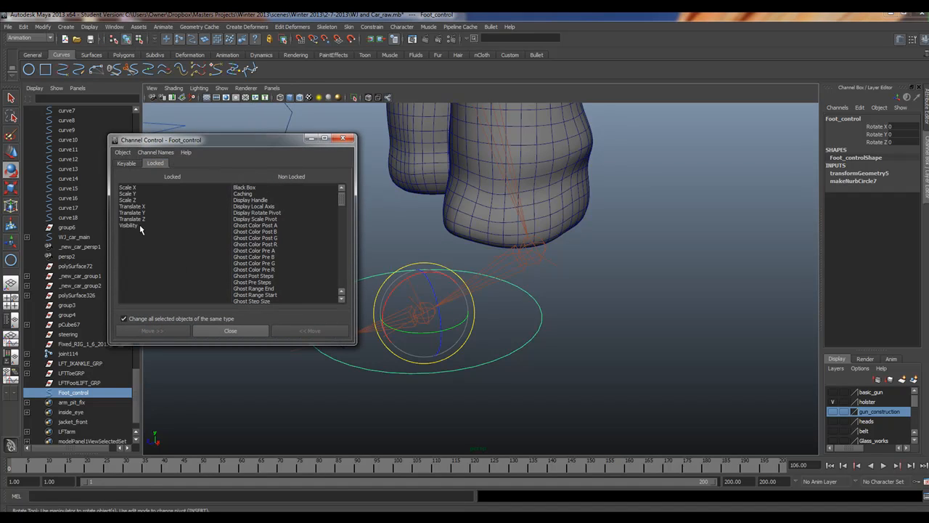
click(129, 163)
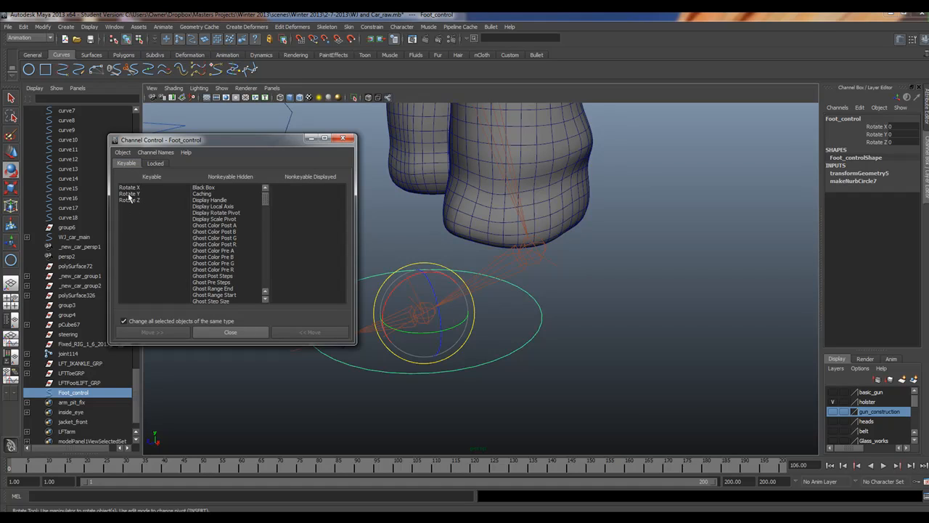
drag(263, 210, 265, 243)
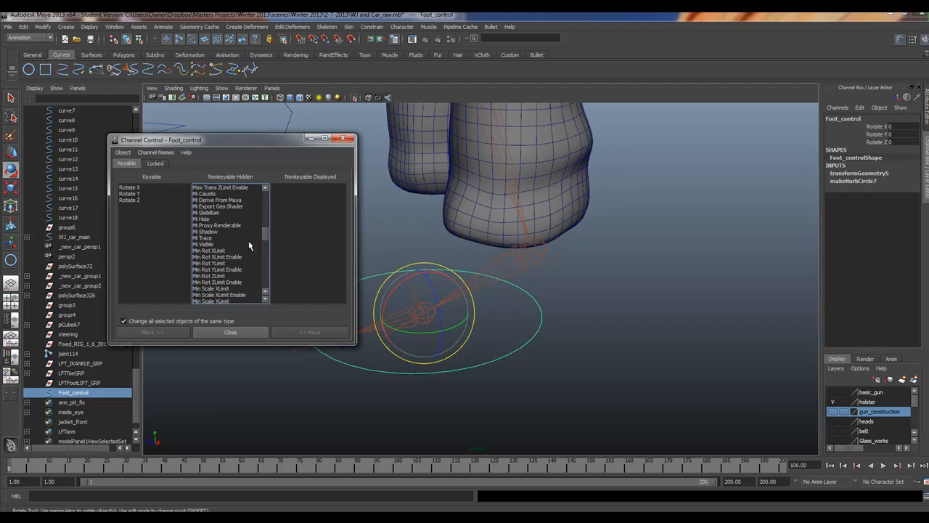
click(204, 238)
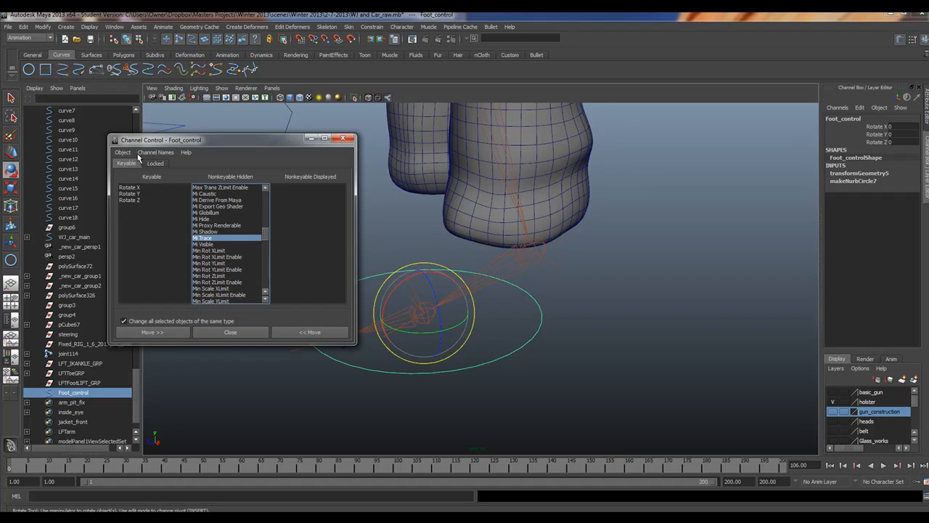
click(155, 163)
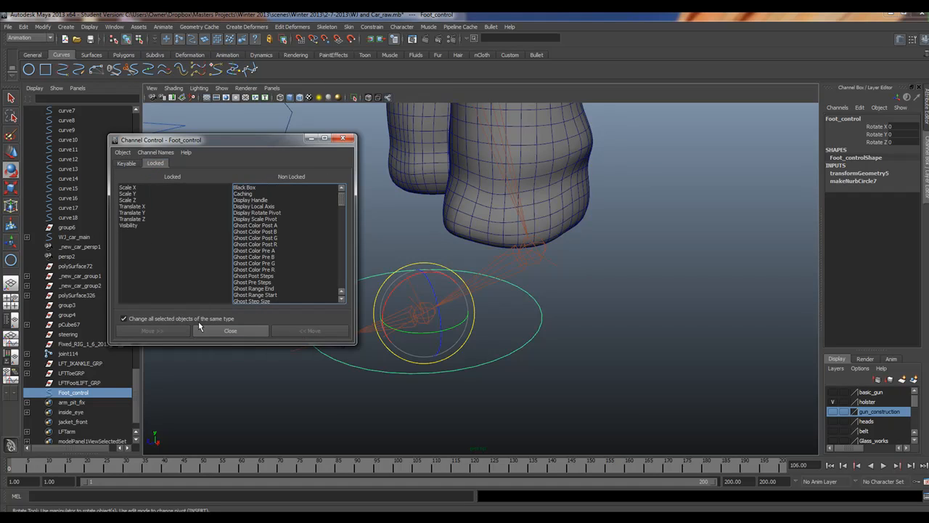
click(280, 219)
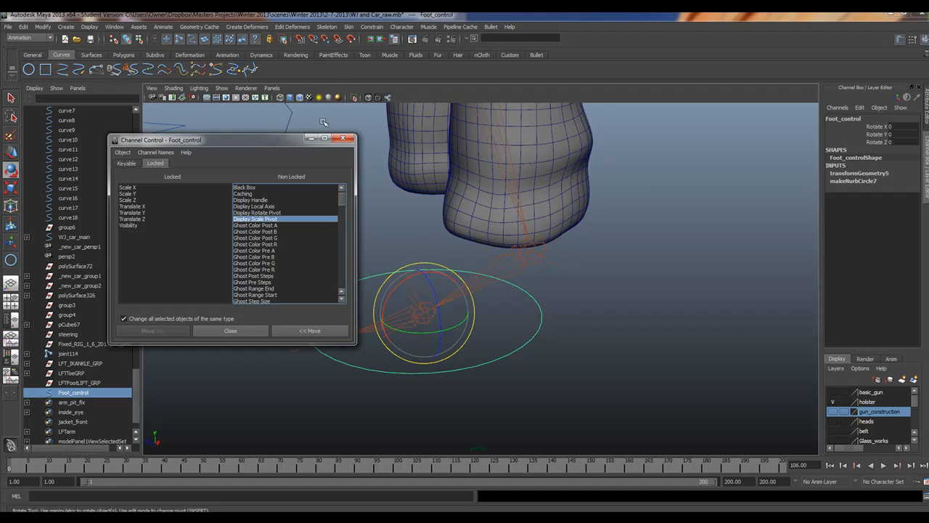
click(343, 140)
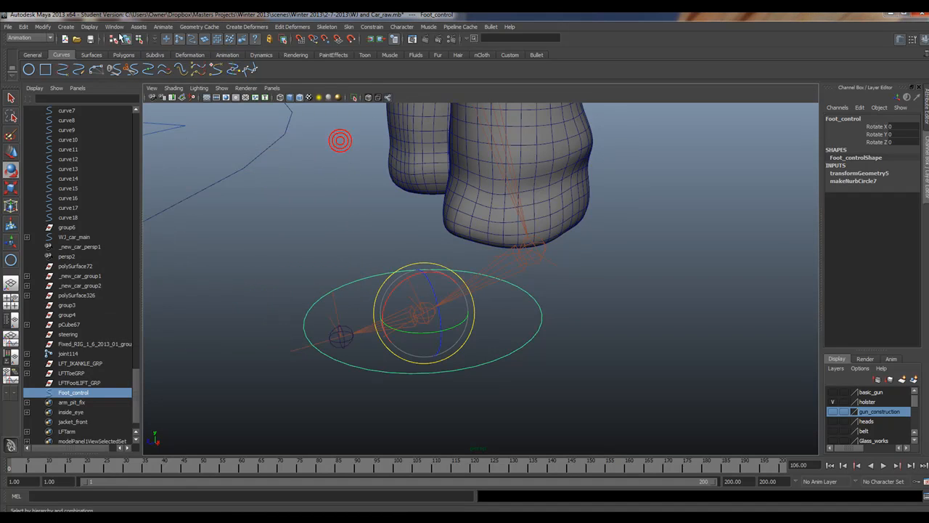
click(114, 27)
mouse_move(126, 42)
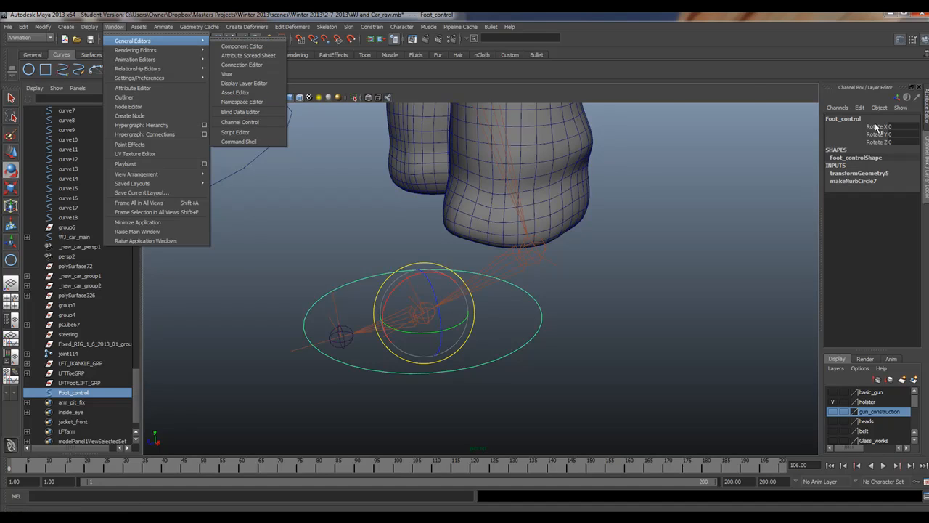
click(623, 84)
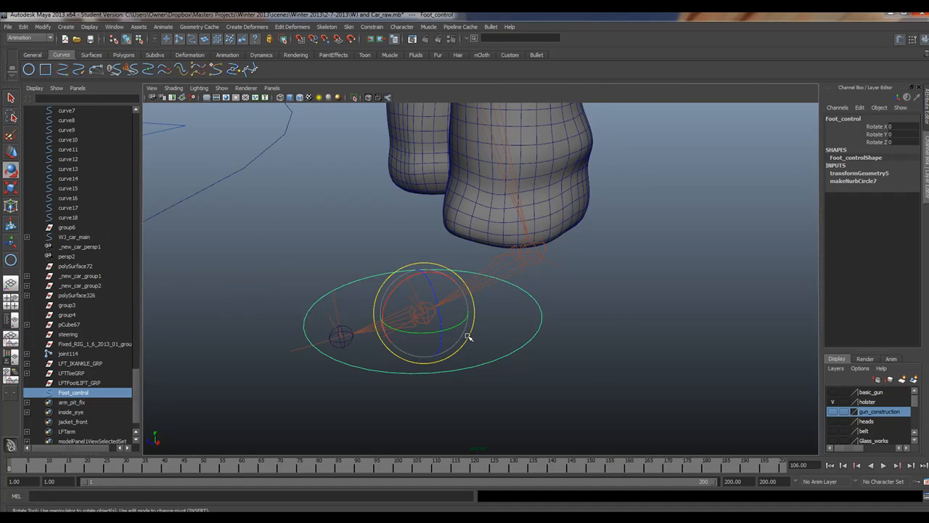
Step: Add a keyable float attribute named ballroll to Foot_control with minimum -5, maximum 5 and default 0
click(43, 27)
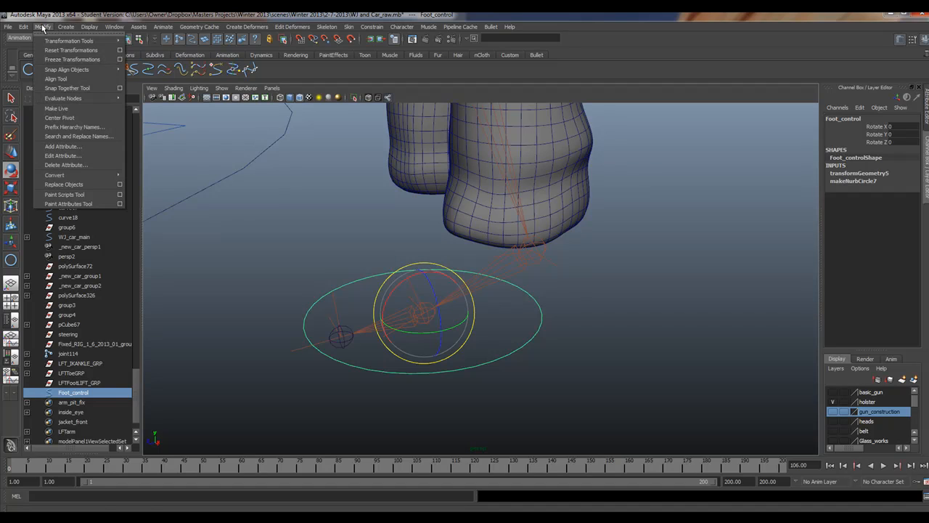
click(81, 148)
click(400, 222)
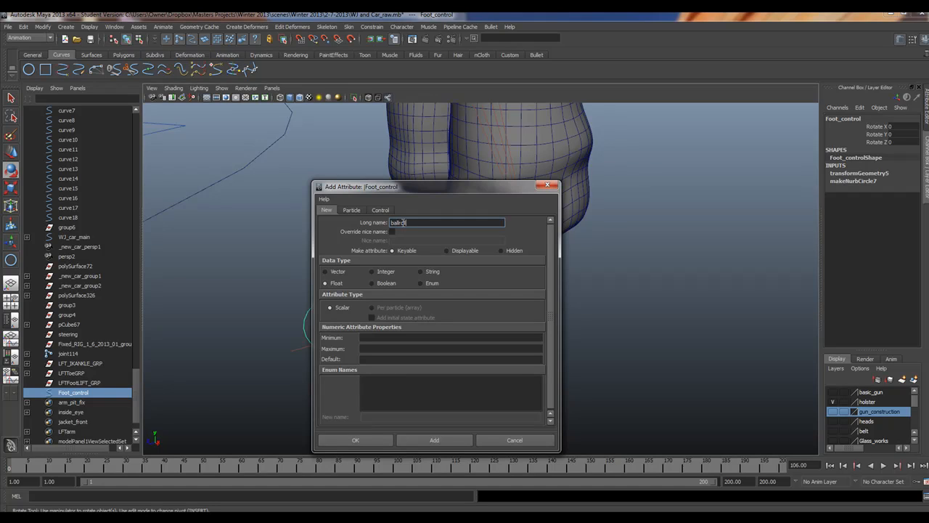
click(377, 338)
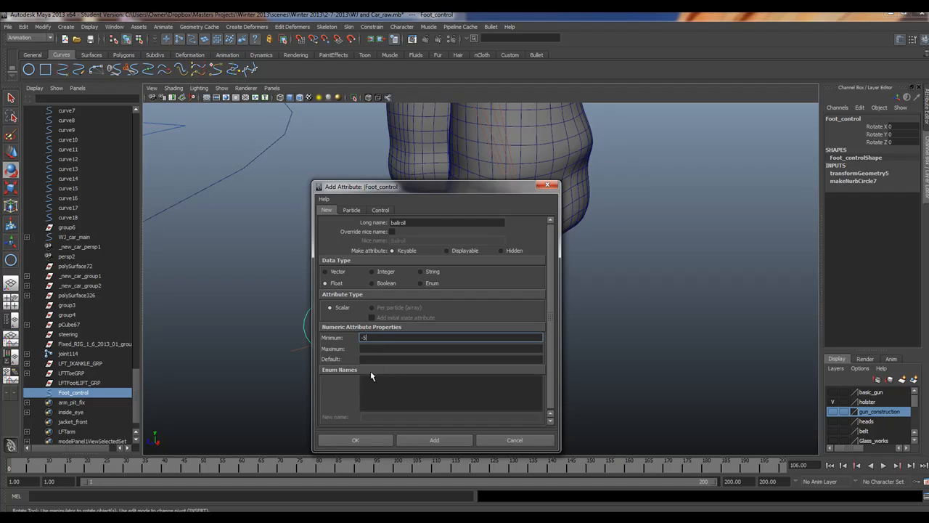
click(367, 346)
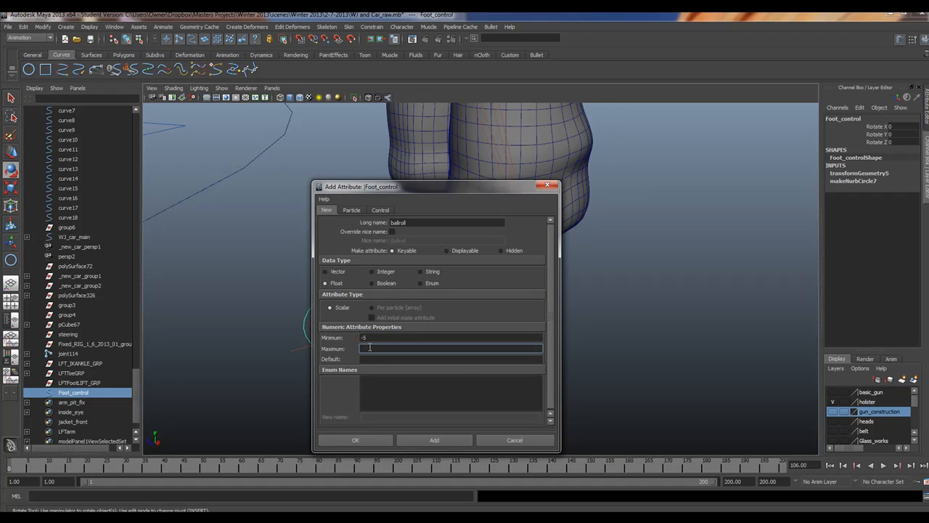
text(5)
click(376, 359)
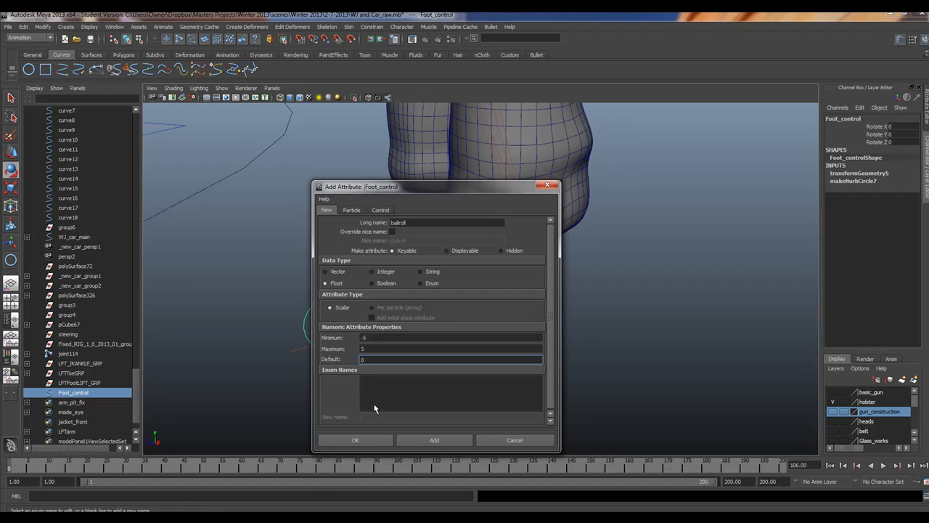
click(355, 440)
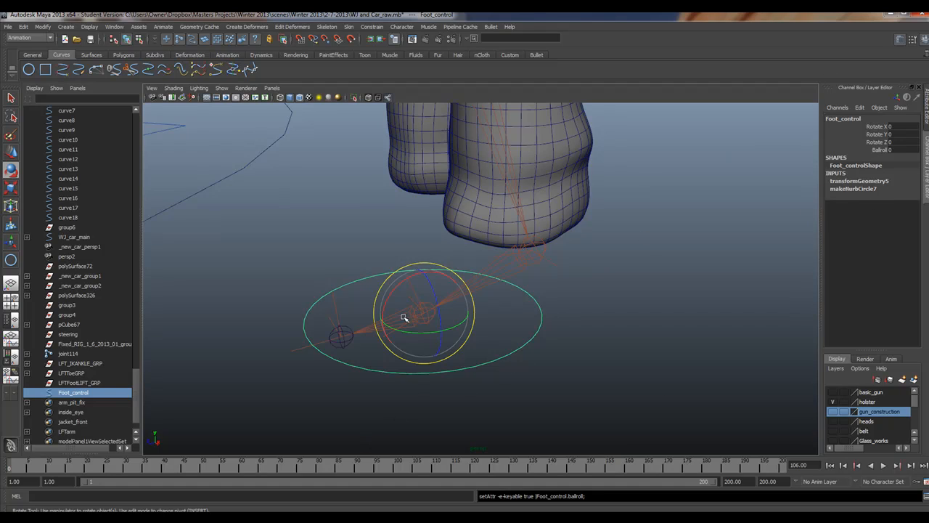
Step: Examine the component display, object display and ghosting settings of Foot_controlShape for a curve color option
click(926, 115)
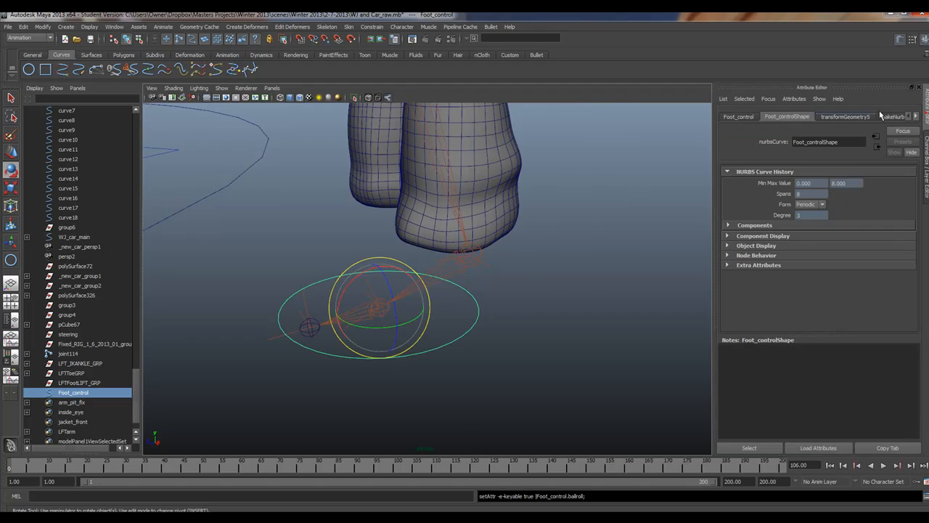
click(727, 236)
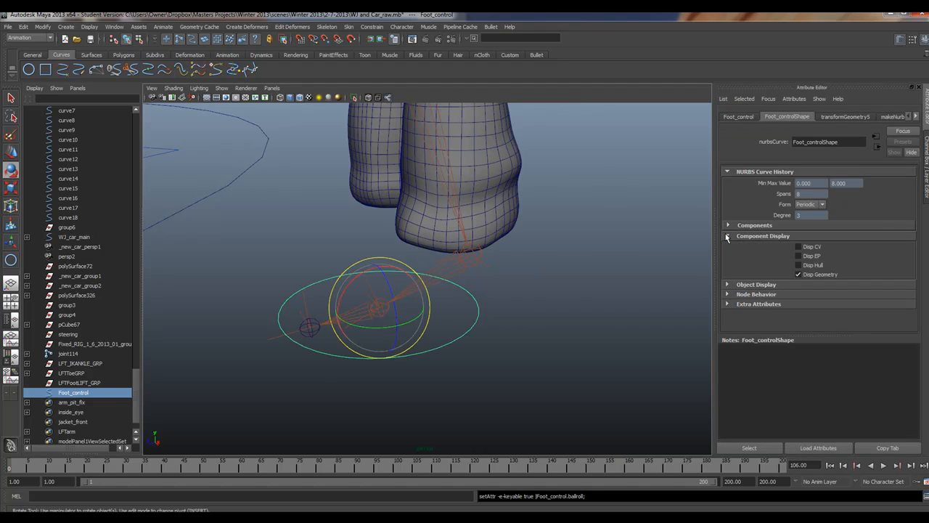
click(726, 284)
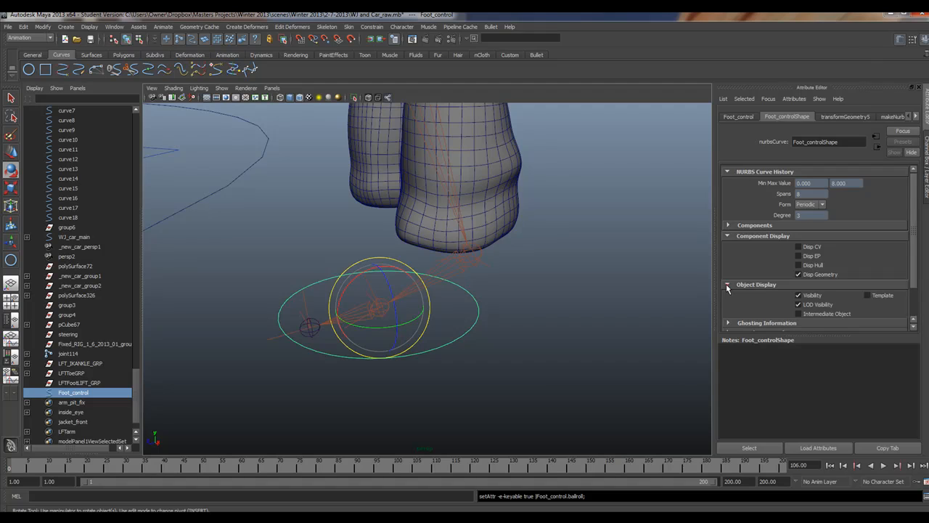
click(728, 324)
scroll(782, 246, down, 5)
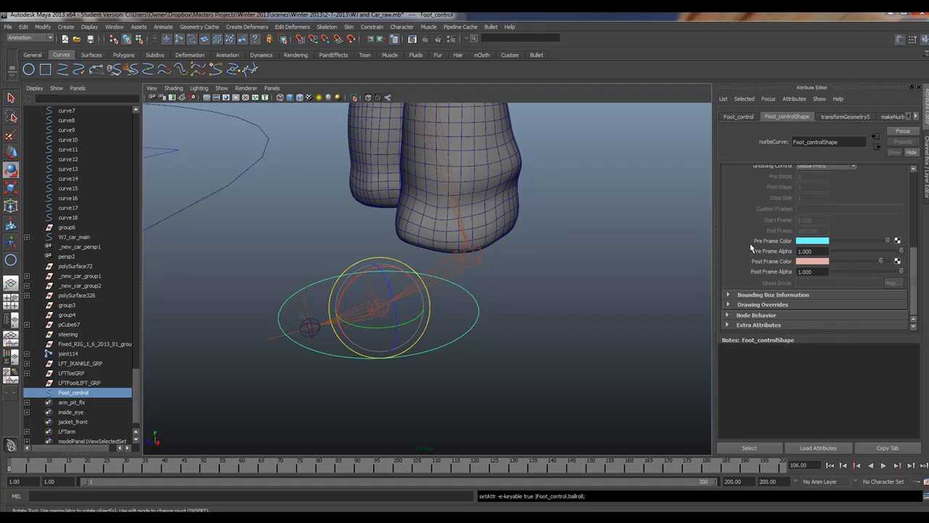
scroll(755, 270, up, 3)
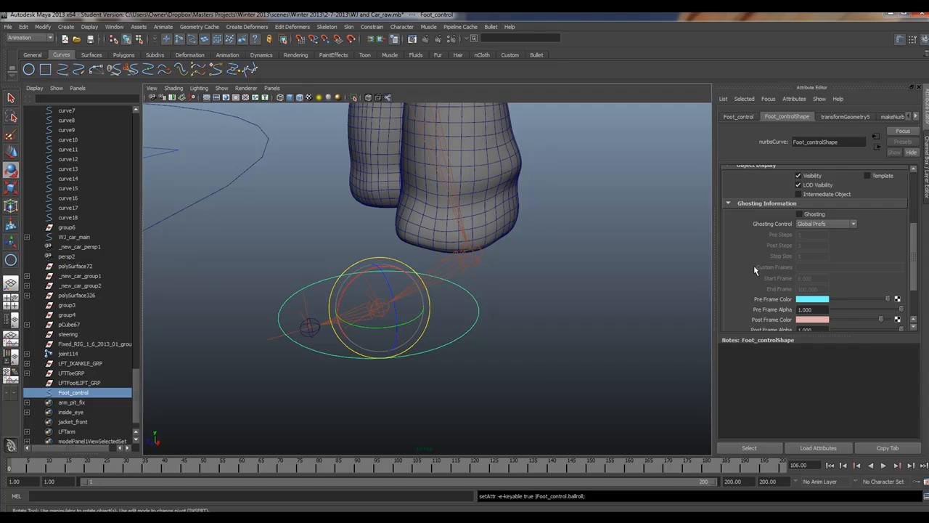
scroll(754, 267, up, 6)
click(728, 225)
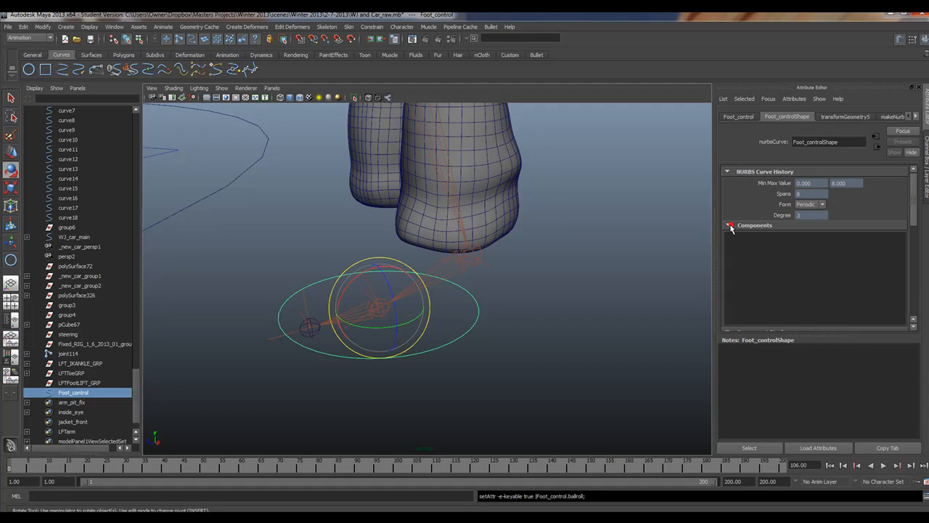
Step: Enable drawing overrides on the Foot_control transform, set its override color to red, and return to its channels
click(740, 117)
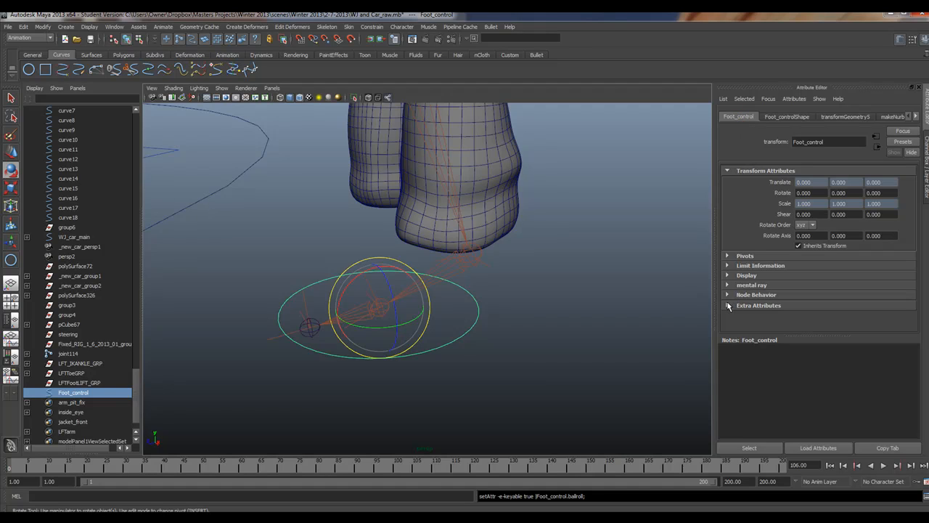
click(728, 276)
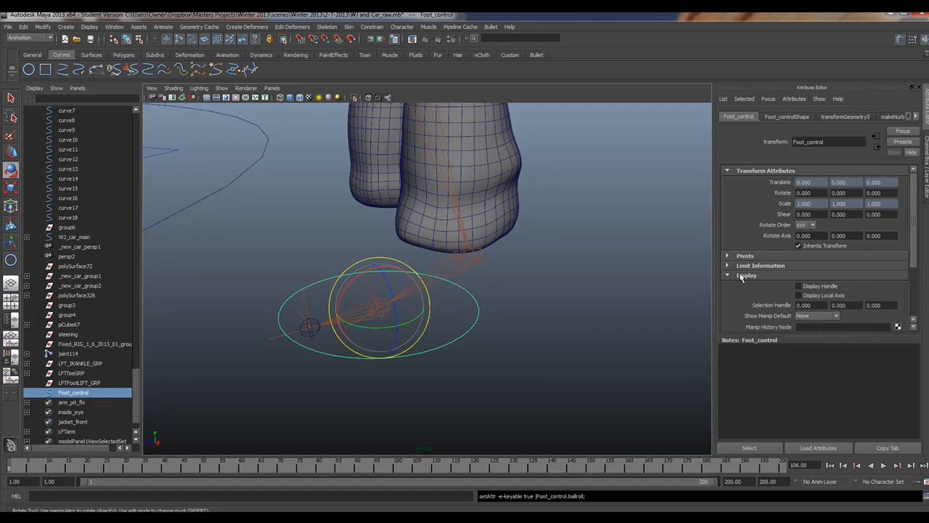
scroll(769, 274, down, 3)
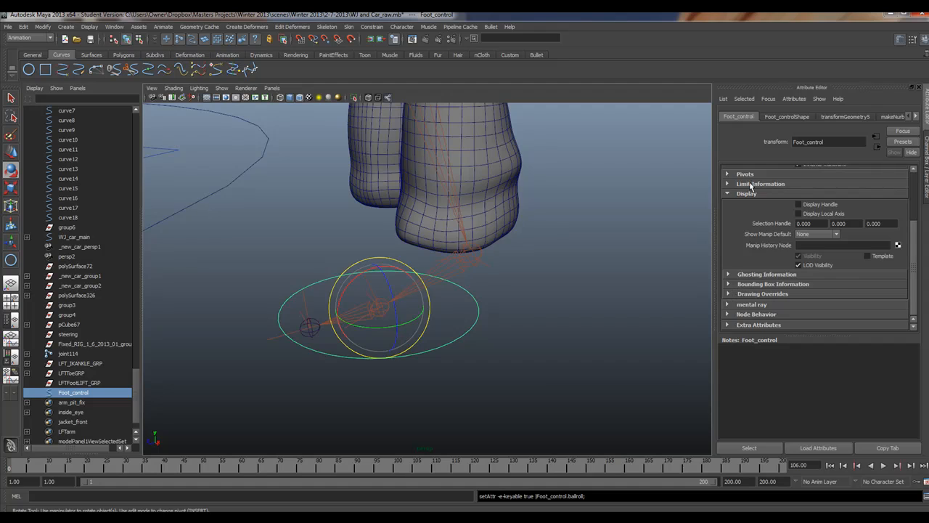
scroll(752, 186, up, 3)
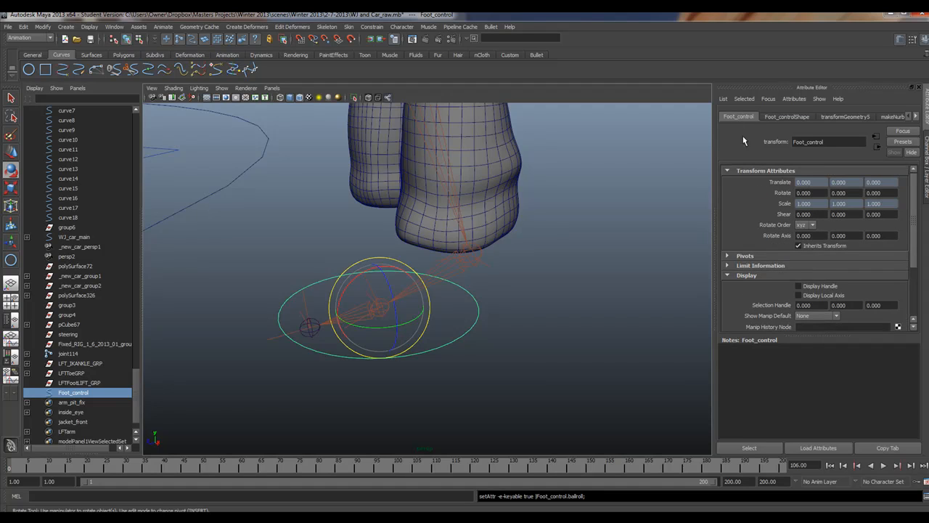
scroll(738, 178, down, 3)
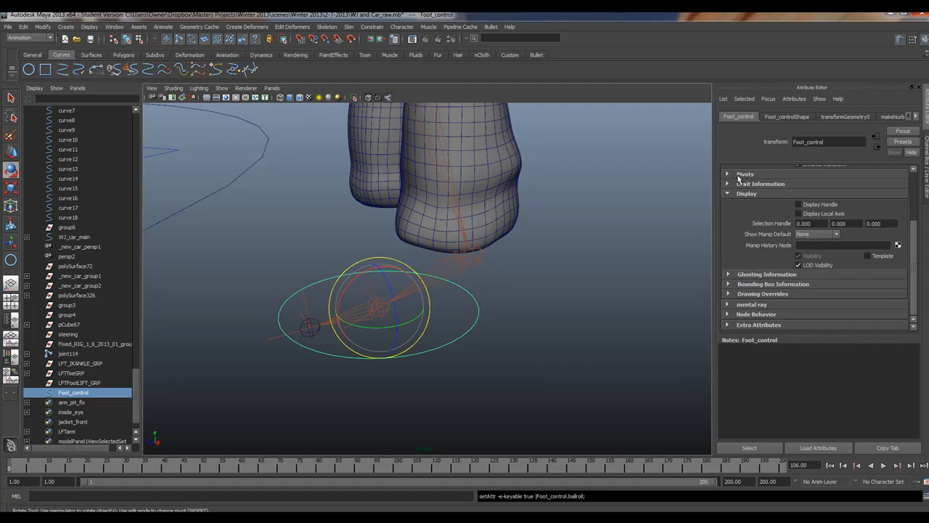
click(728, 294)
click(799, 226)
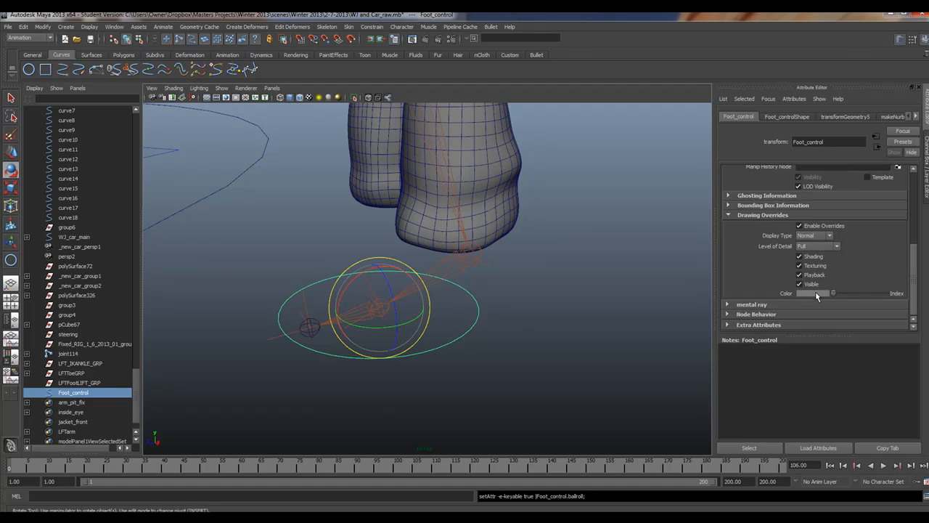
mouse_move(816, 294)
mouse_down()
mouse_move(864, 293)
mouse_move(856, 295)
mouse_up()
click(465, 293)
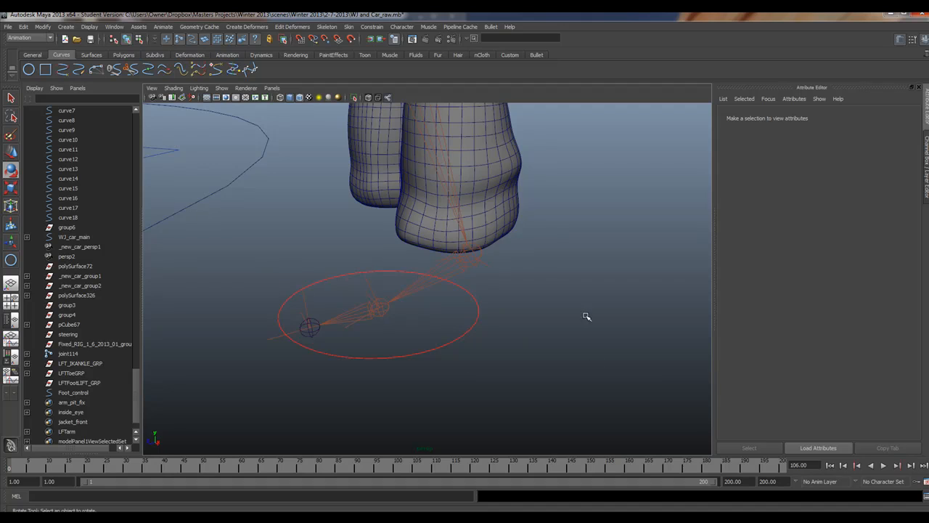
click(320, 289)
click(927, 154)
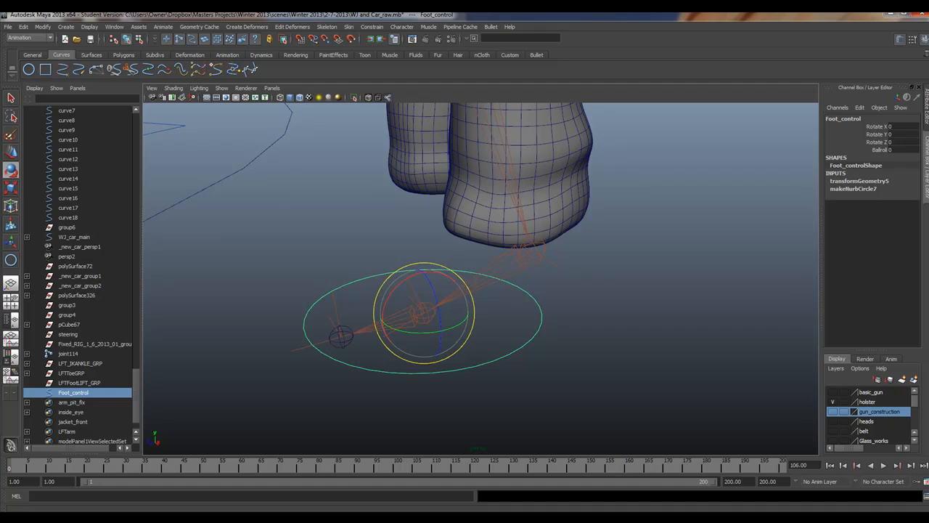
Step: Open Set Driven Key and load Foot_control as the driver with its Ballroll attribute selected
click(159, 27)
mouse_move(212, 70)
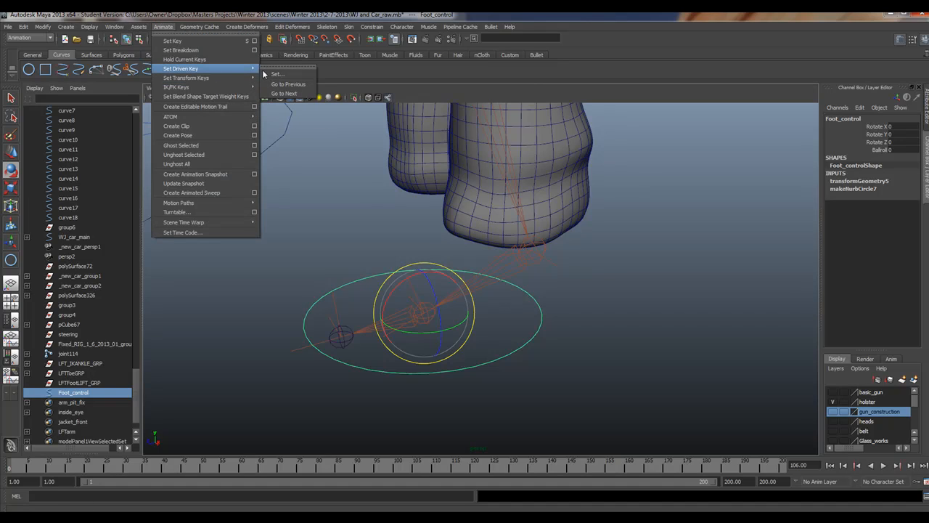
click(277, 74)
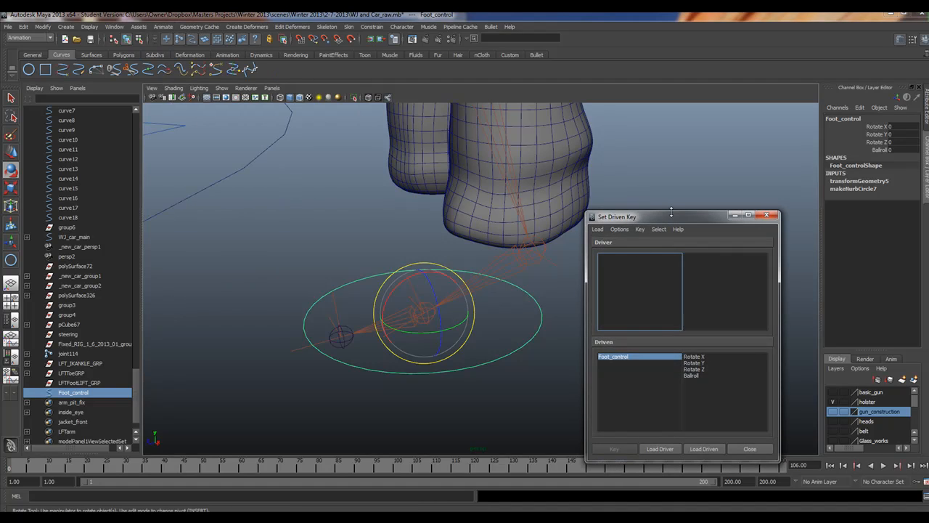
drag(675, 215, 675, 161)
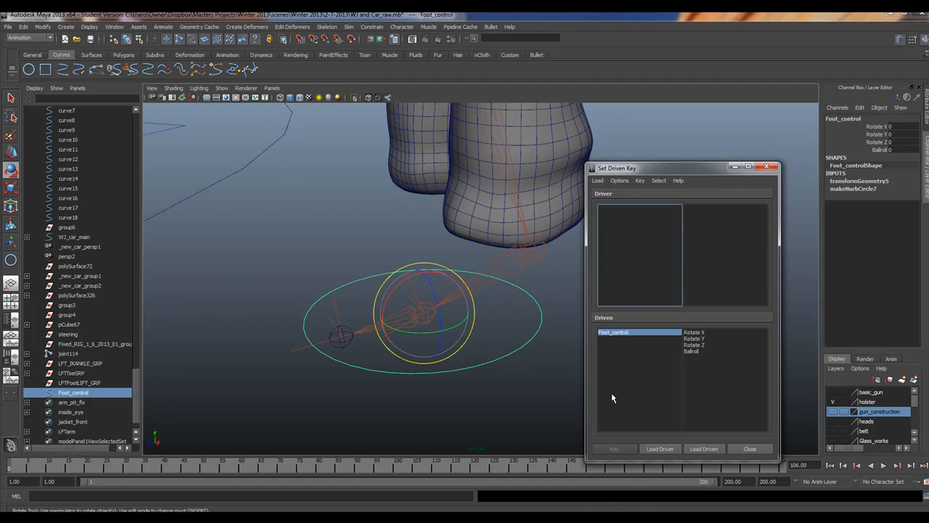
click(661, 449)
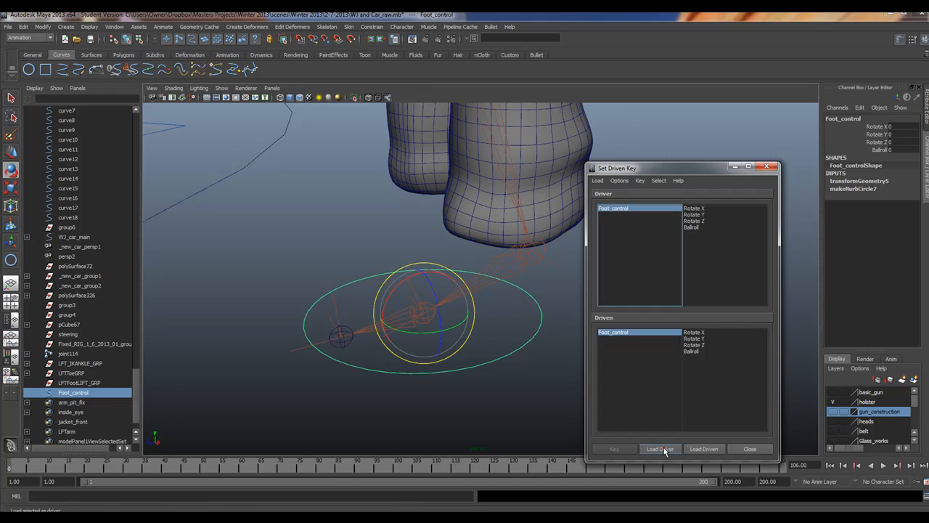
click(691, 227)
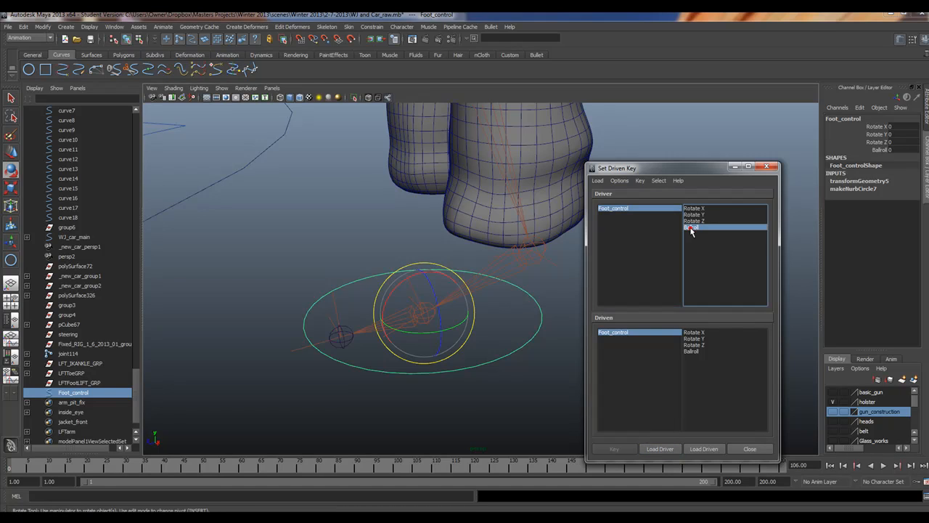
Step: Test rotating LFT_IKANKLE_GRP about 10.3 degrees around X, and undo the rotation
click(66, 364)
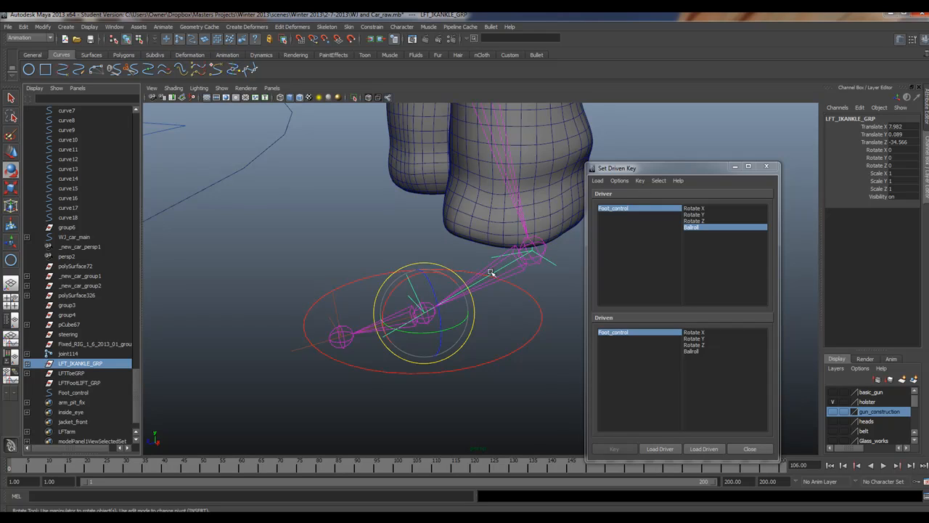
click(26, 363)
click(27, 363)
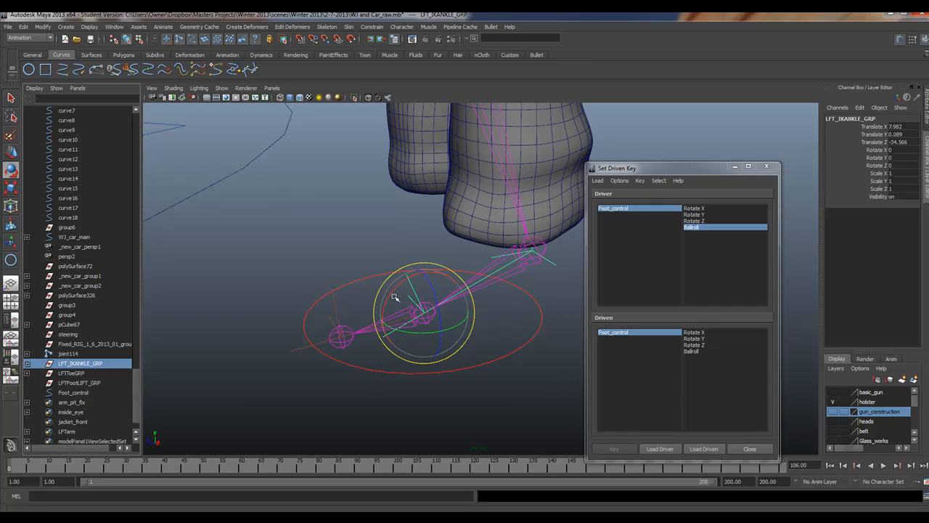
drag(401, 283, 397, 291)
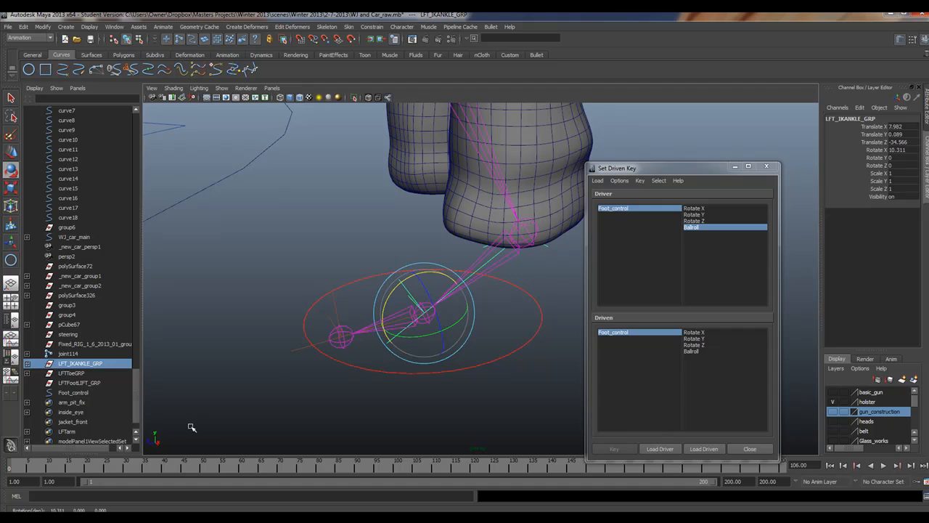
key(ctrl+z)
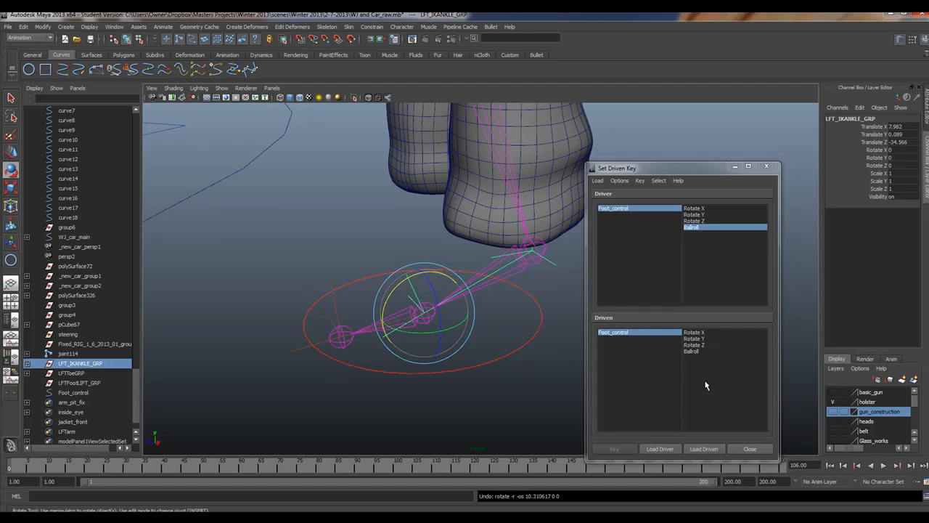
click(693, 333)
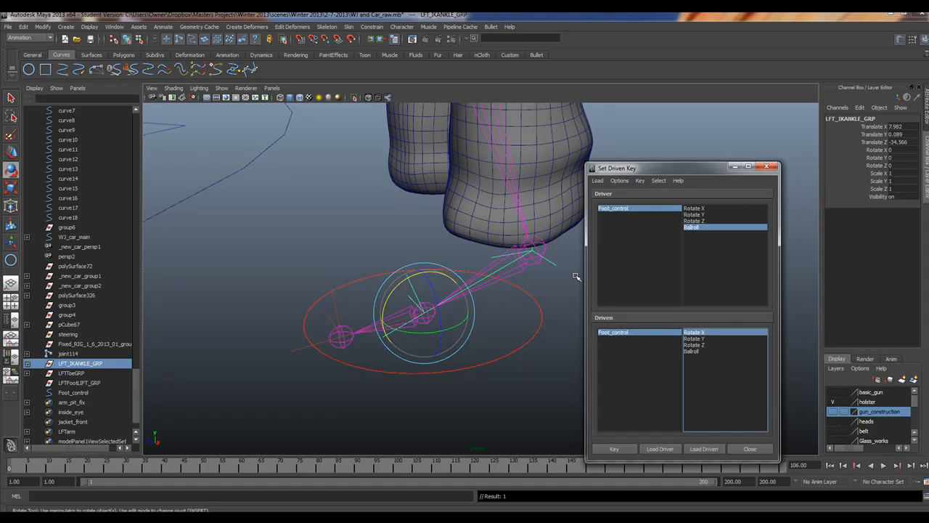
click(540, 322)
click(898, 149)
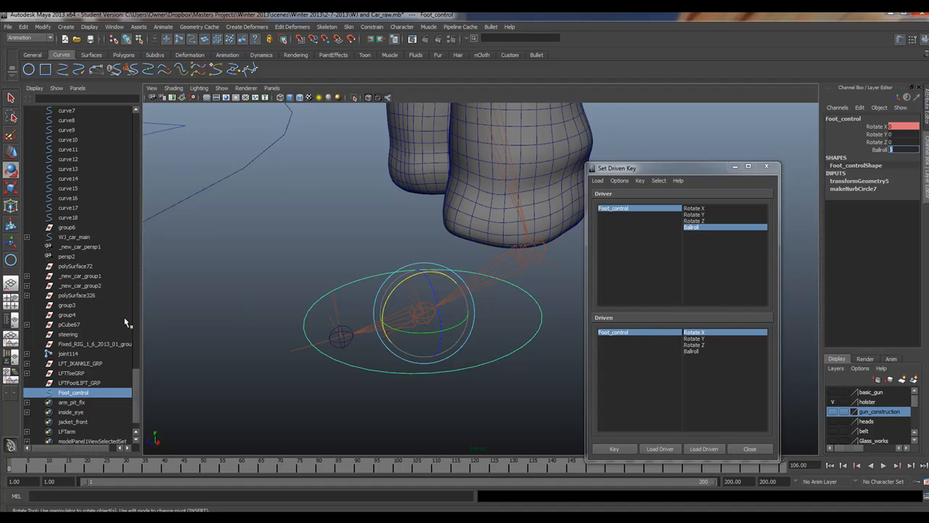
click(77, 363)
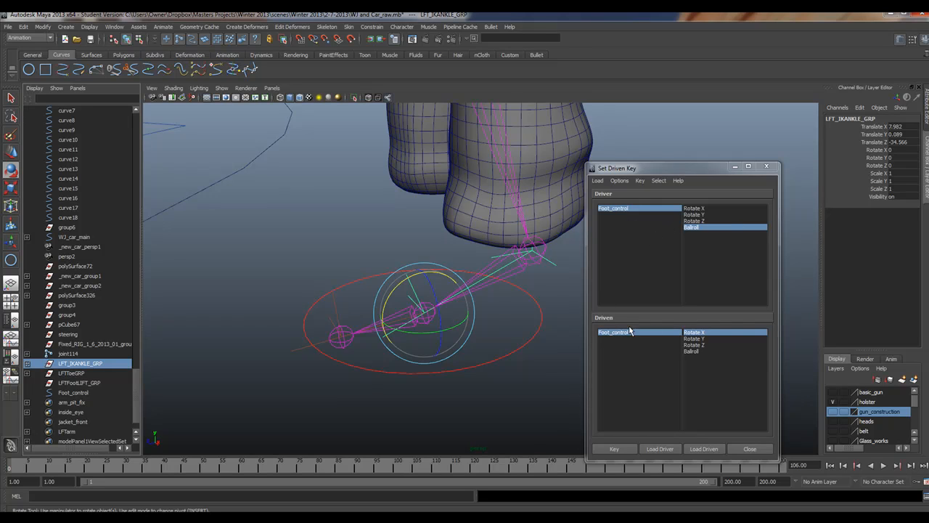
key(ctrl+z)
key(ctrl+z)
key(ctrl+z)
key(ctrl+z)
key(ctrl+z)
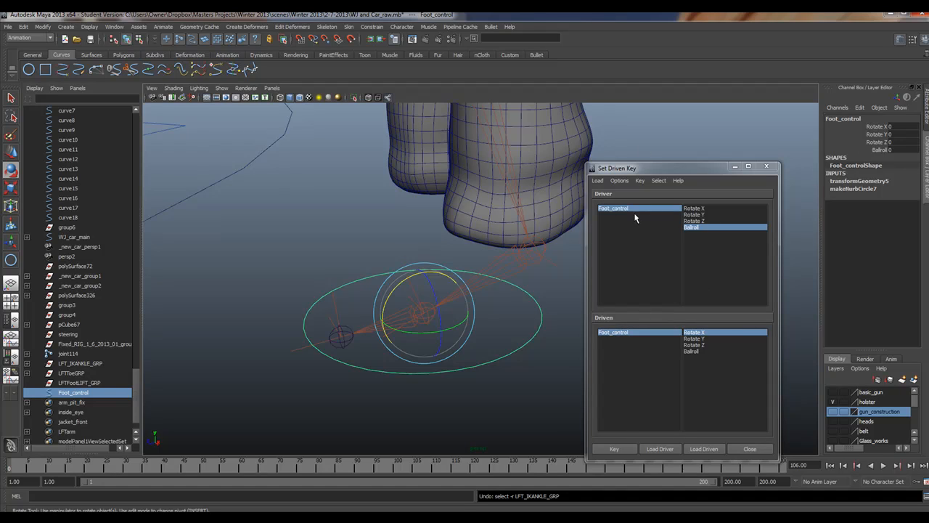
Step: Load Foot_control as driver and LFT_IKANKLE_GRP as driven, pair Ballroll with Rotate X, and leave Foot_control selected
click(659, 450)
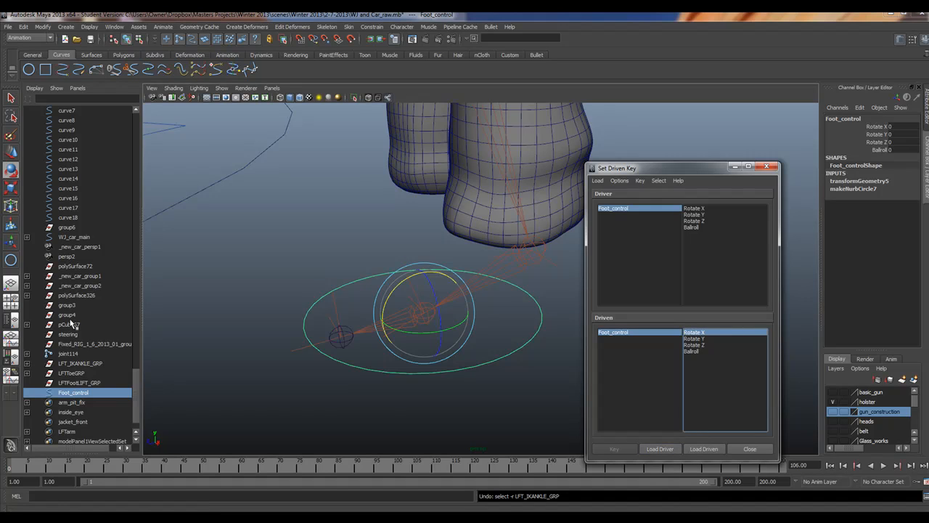
click(73, 363)
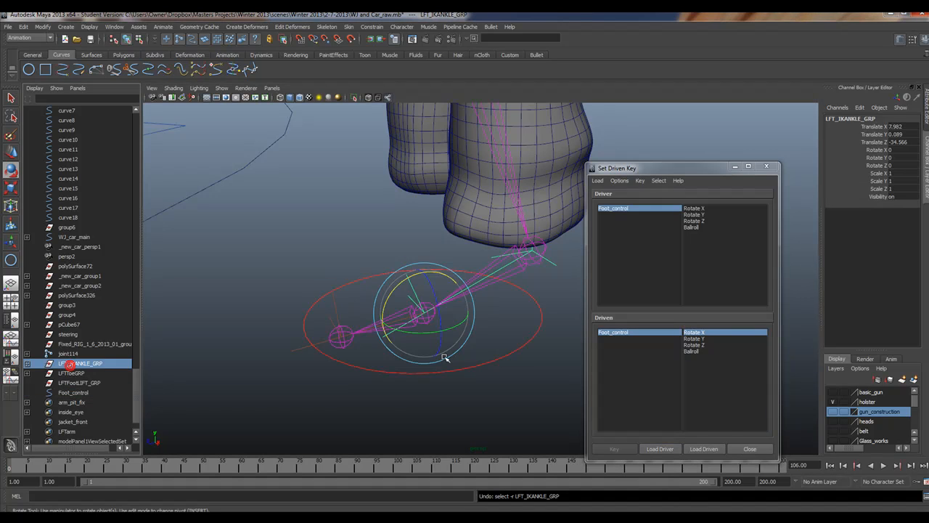
click(703, 448)
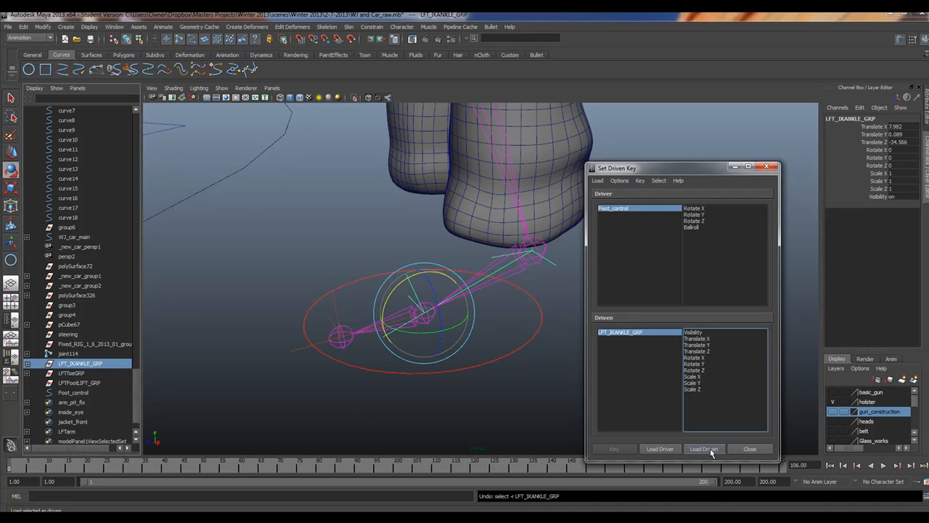
click(688, 228)
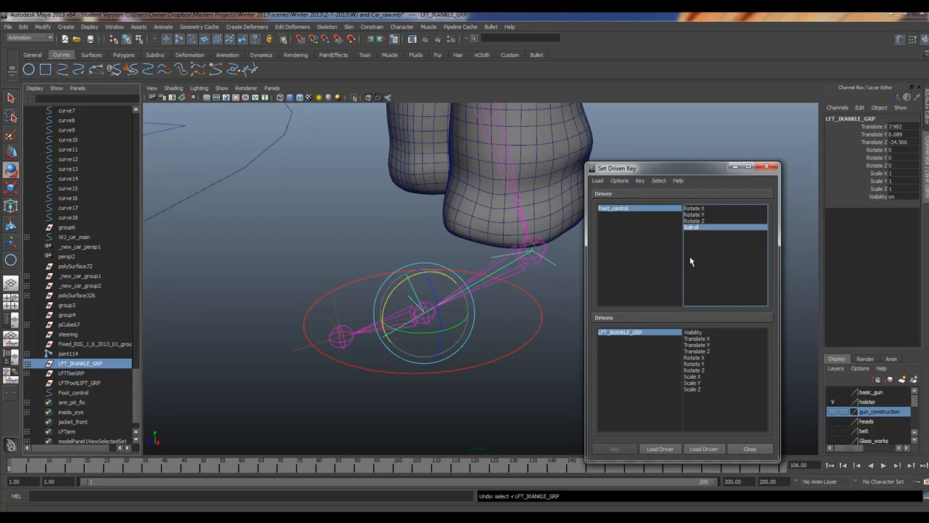
click(498, 326)
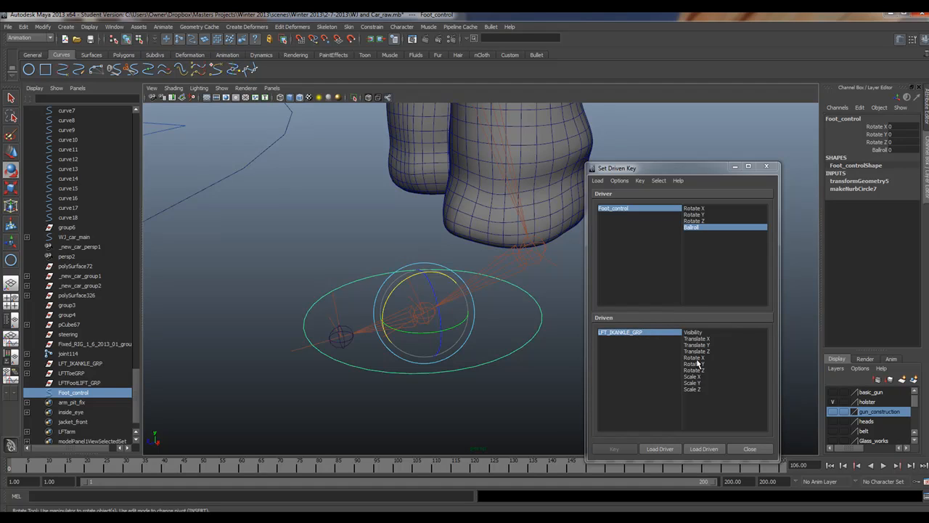
click(695, 359)
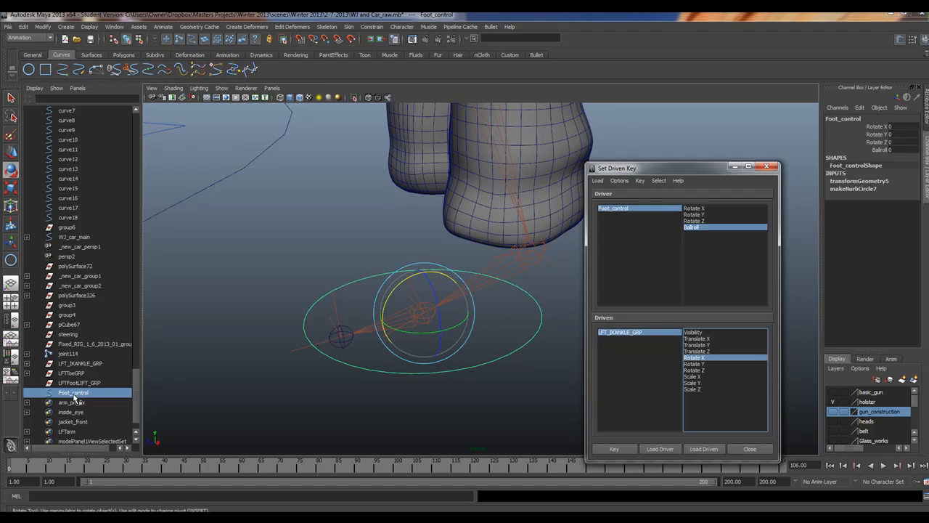
click(71, 373)
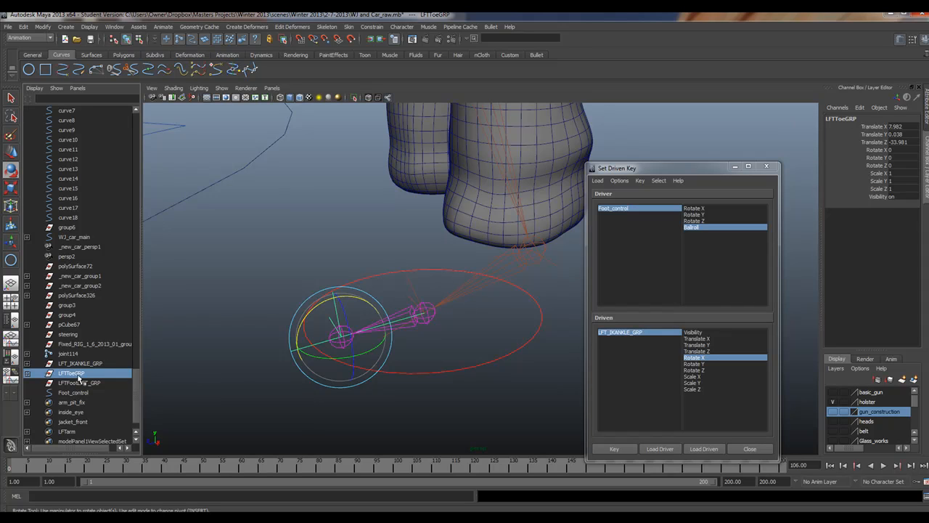
click(459, 363)
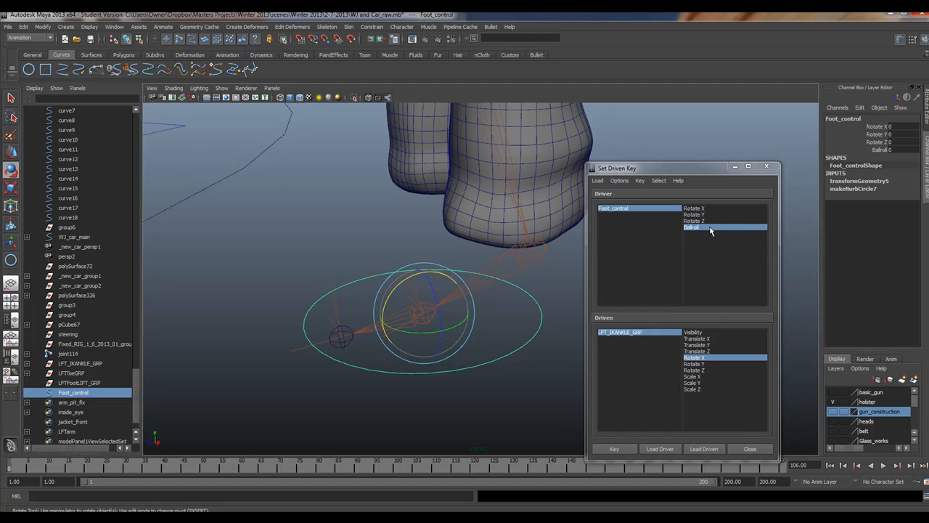
Step: Key LFT_IKANKLE_GRP's Rotate X at Ballroll 0, and set Foot_control's Ballroll to 5
click(613, 447)
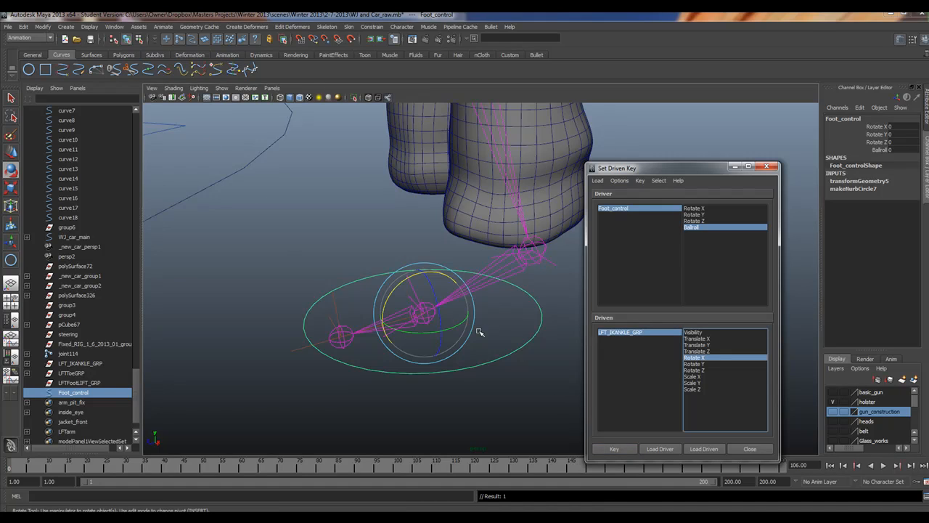
click(514, 347)
click(894, 149)
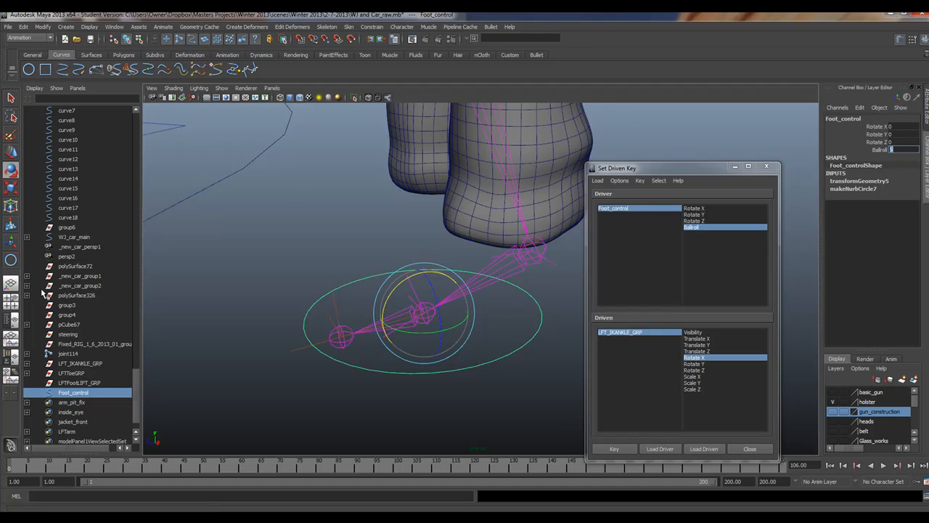
Step: Rotate LFT_IKANKLE_GRP to about 33.1 degrees around X and set a driven key for that pose
click(71, 363)
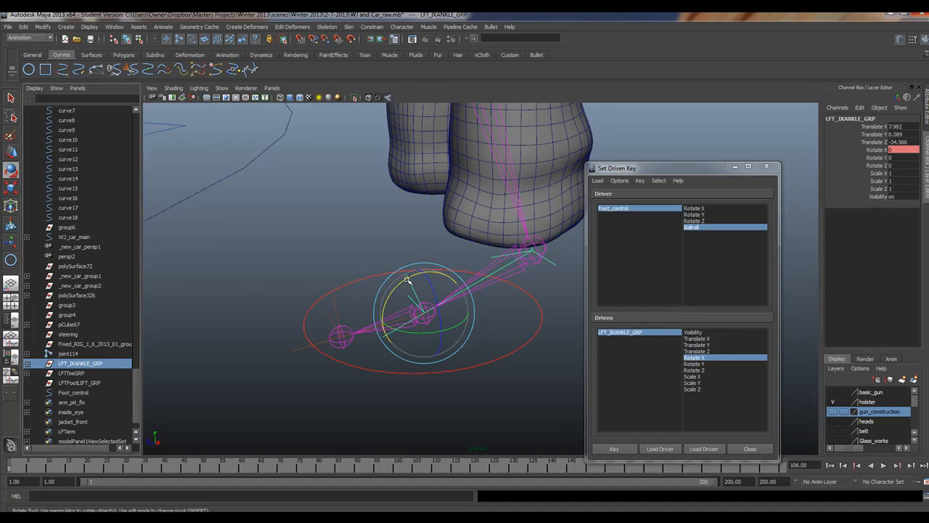
drag(406, 280, 388, 298)
click(614, 448)
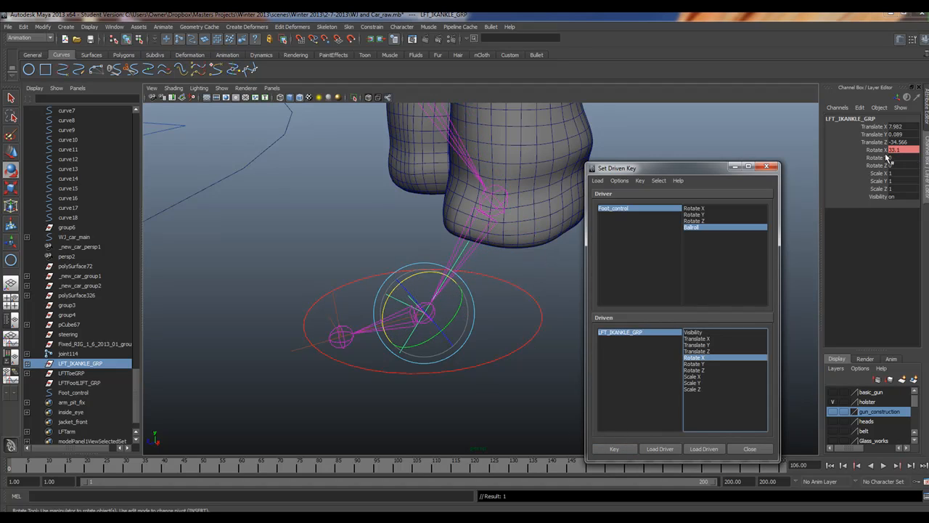
Step: Scrub Foot_control's Ballroll attribute to test the foot roll, and examine how the leg and ankle joints follow
click(535, 332)
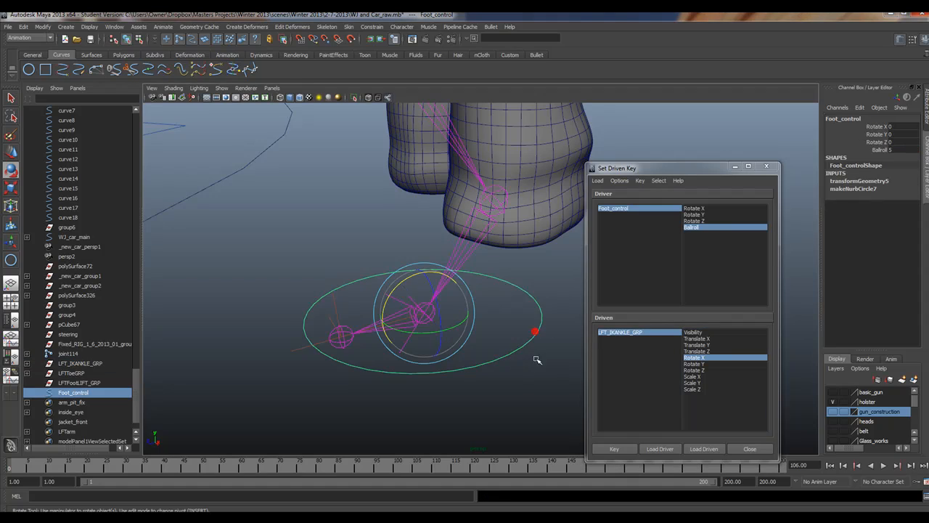
click(881, 149)
middle_drag(475, 212, 434, 247)
alt+drag(434, 246, 417, 186)
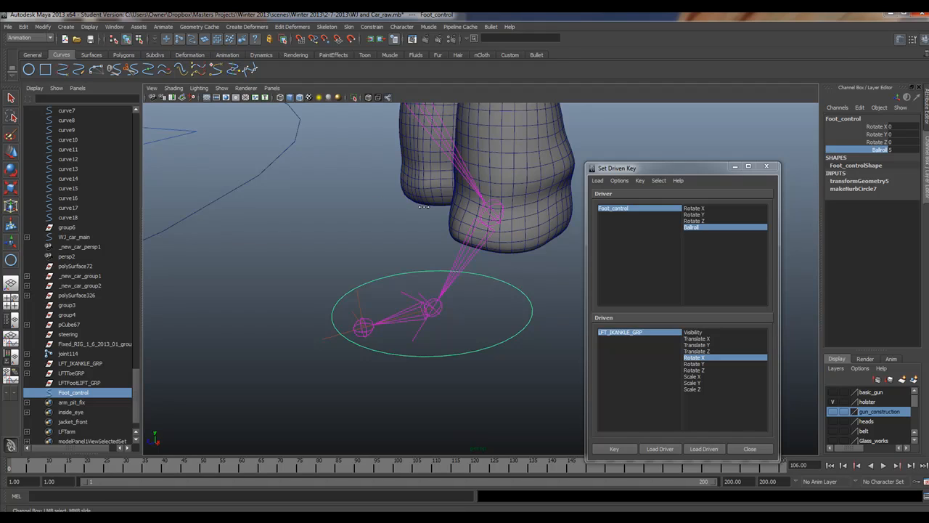
middle_drag(493, 232, 475, 240)
alt+drag(396, 278, 538, 239)
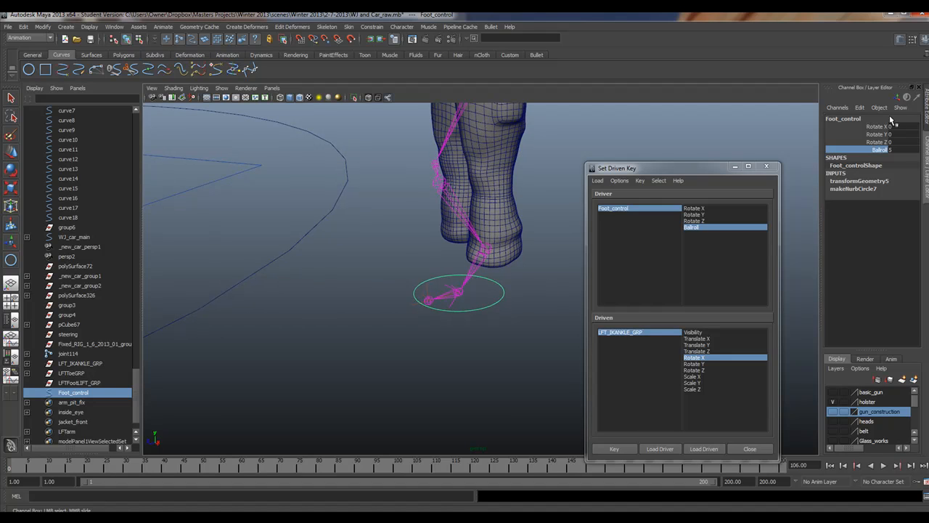
Step: Demonstrate the right arm's IK by moving WJ_RGT_IK_CNTRL to about Translate X 1.312 and Z 1.762, and close Set Driven Key
alt+drag(224, 222, 450, 327)
alt+drag(316, 310, 365, 309)
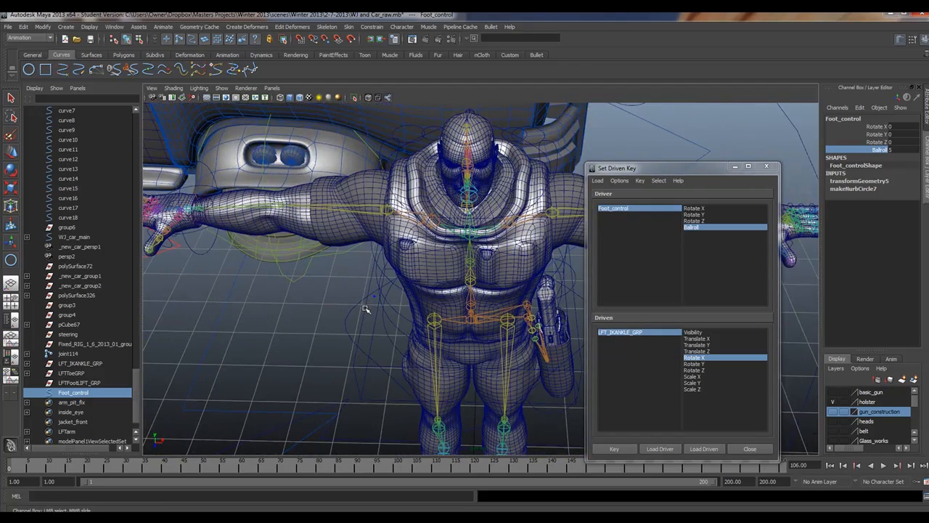
click(202, 253)
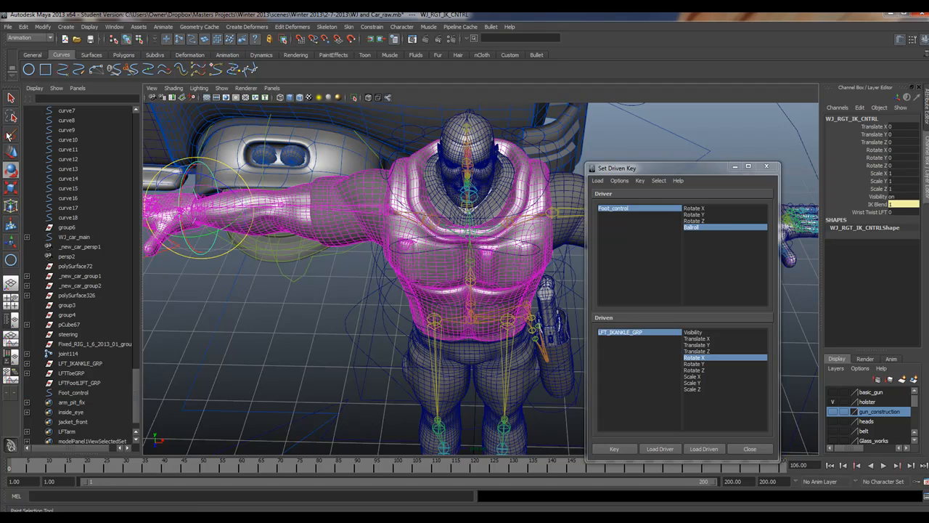
click(11, 153)
drag(195, 233, 297, 345)
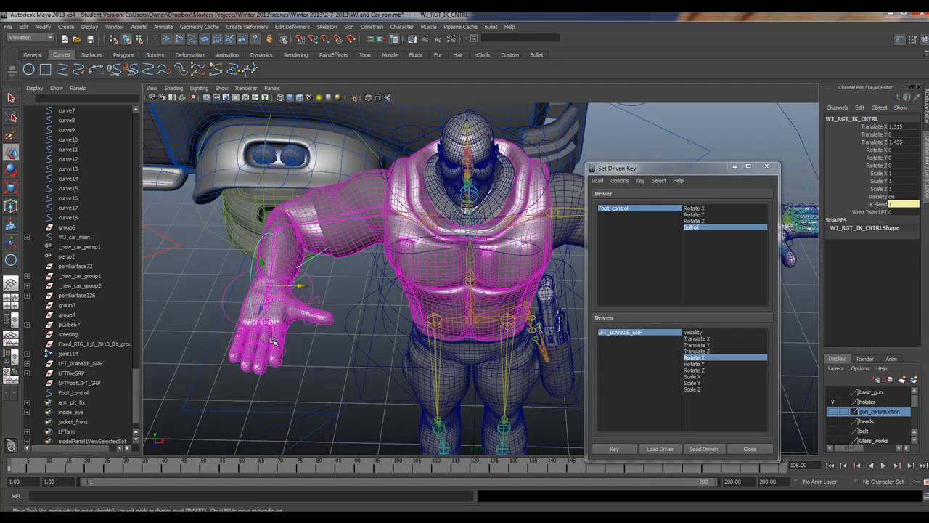
click(266, 323)
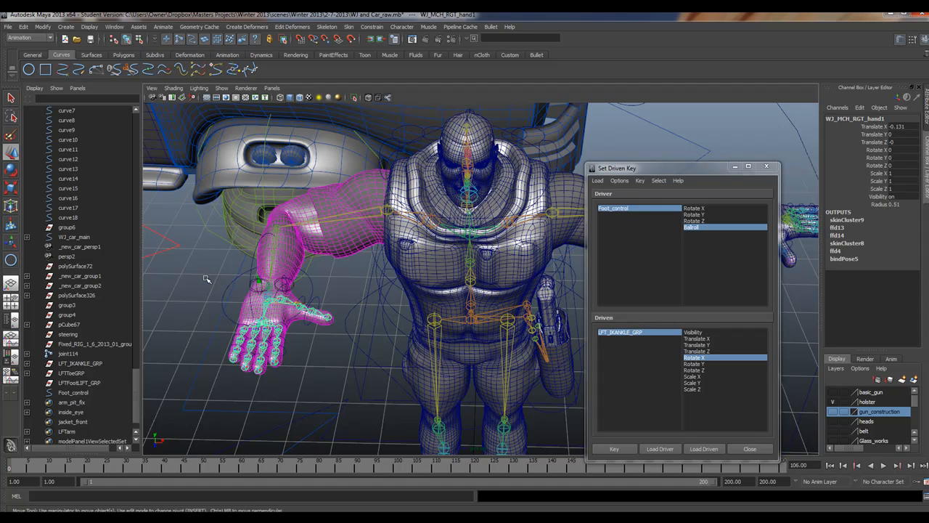
key(ctrl+z)
drag(260, 308, 288, 405)
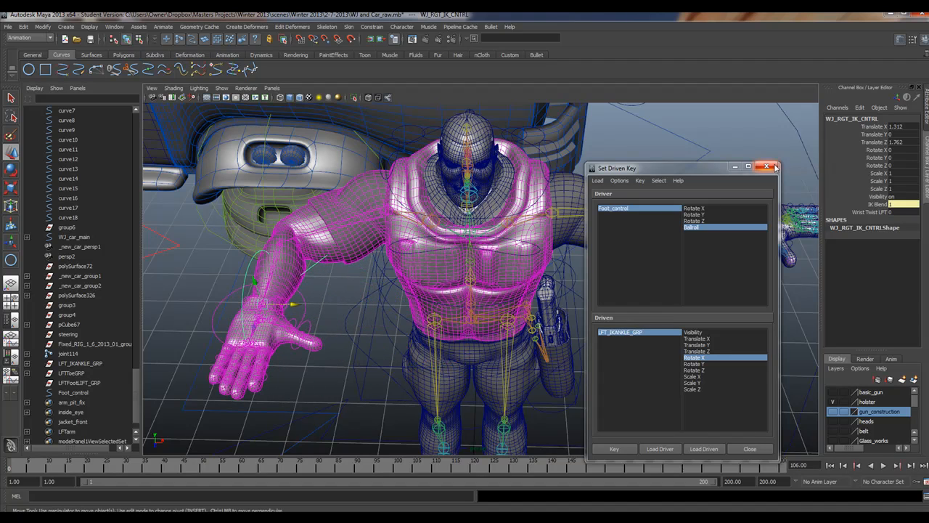
click(775, 168)
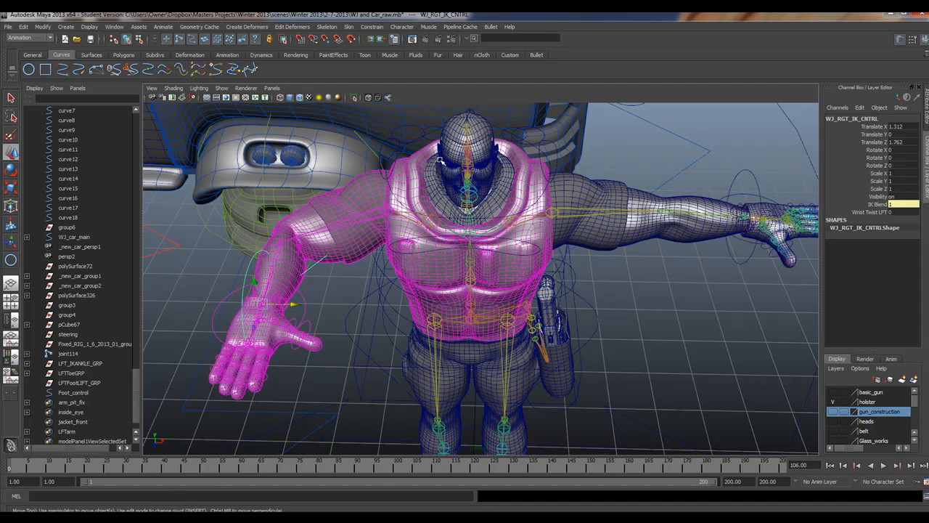
Step: Frame Foot_control, reopen Set Driven Key, and load the control as driver with its Ballroll attribute selected
alt+drag(633, 285, 581, 290)
alt+middle_drag(581, 290, 239, 239)
alt+drag(443, 278, 443, 216)
click(448, 223)
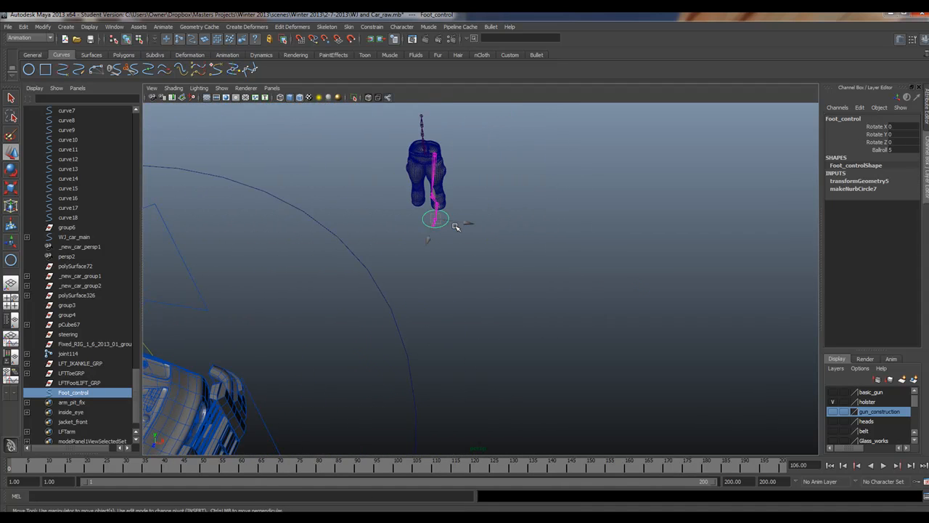
key(f)
alt+drag(465, 233, 551, 301)
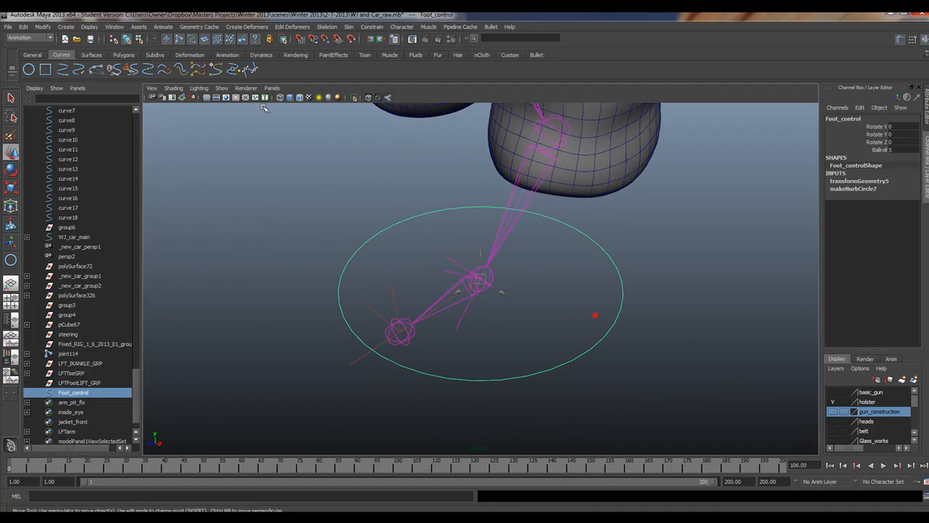
click(139, 27)
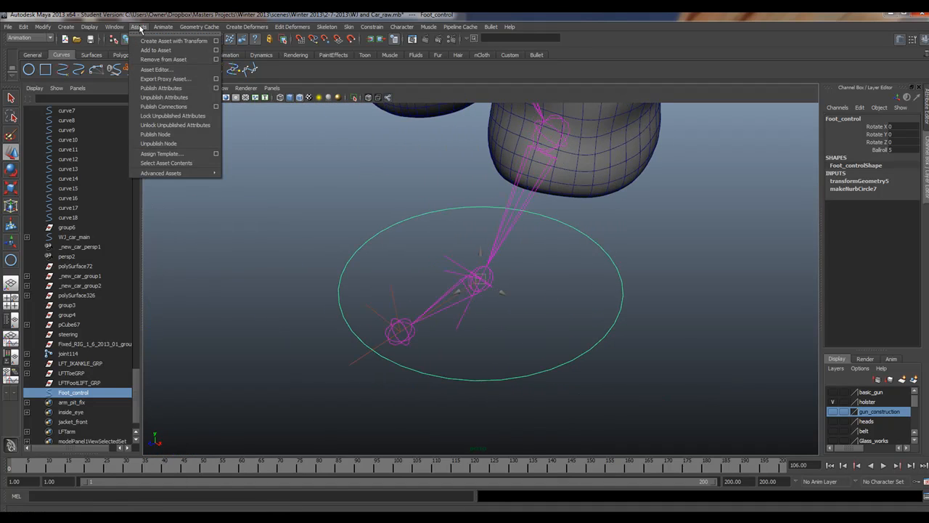
mouse_move(164, 27)
mouse_move(210, 70)
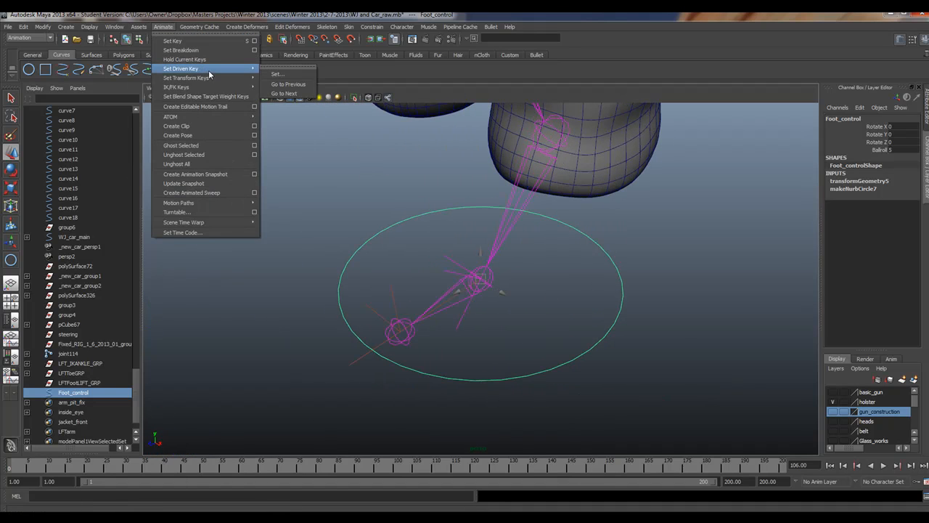
click(278, 74)
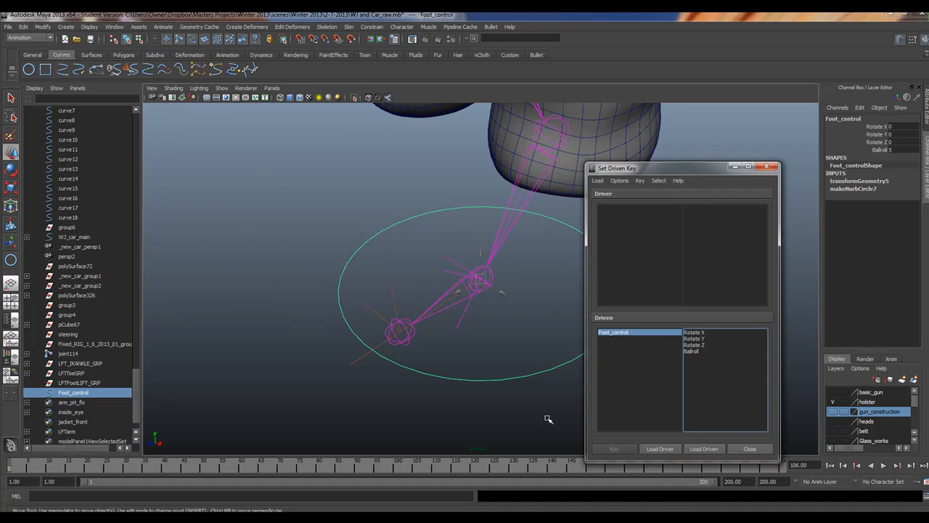
click(675, 450)
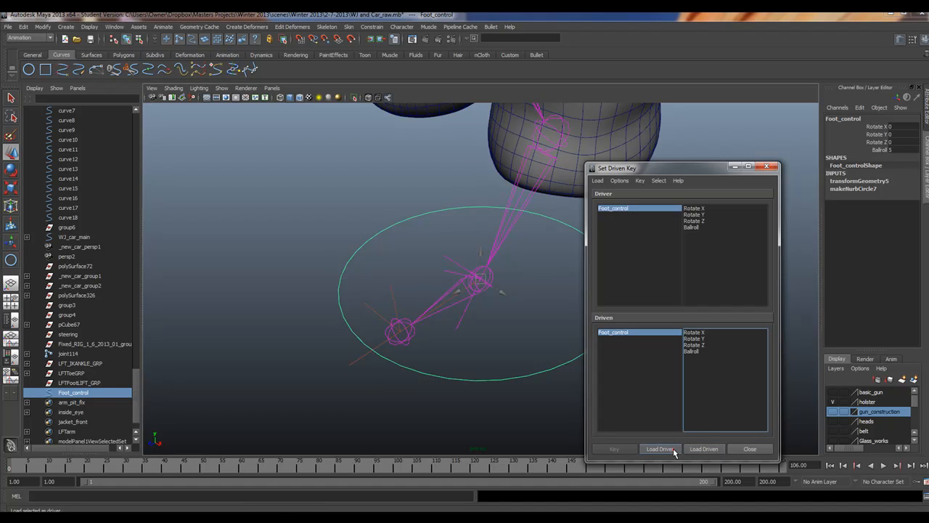
click(691, 227)
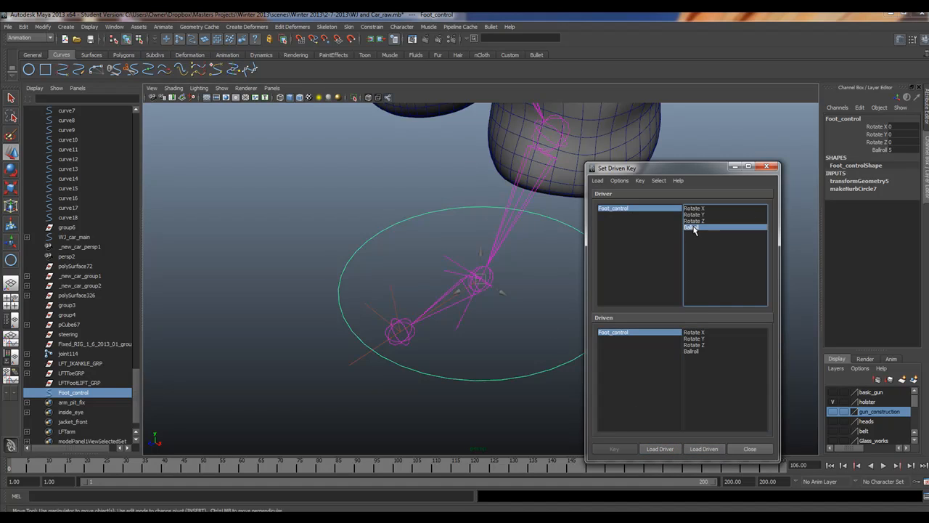
Step: Load LFT_IKANKLE_GRP as driven with Rotate X selected, and key it against Ballroll
click(79, 363)
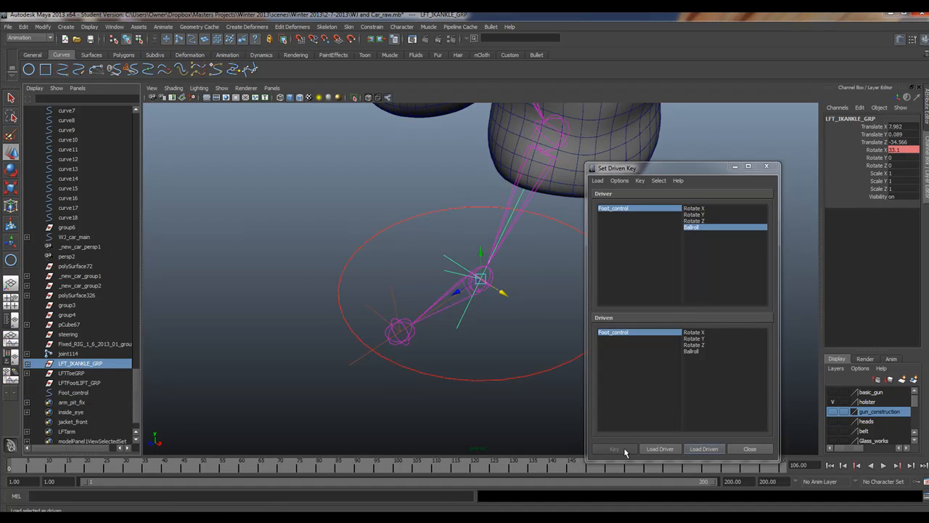
click(714, 450)
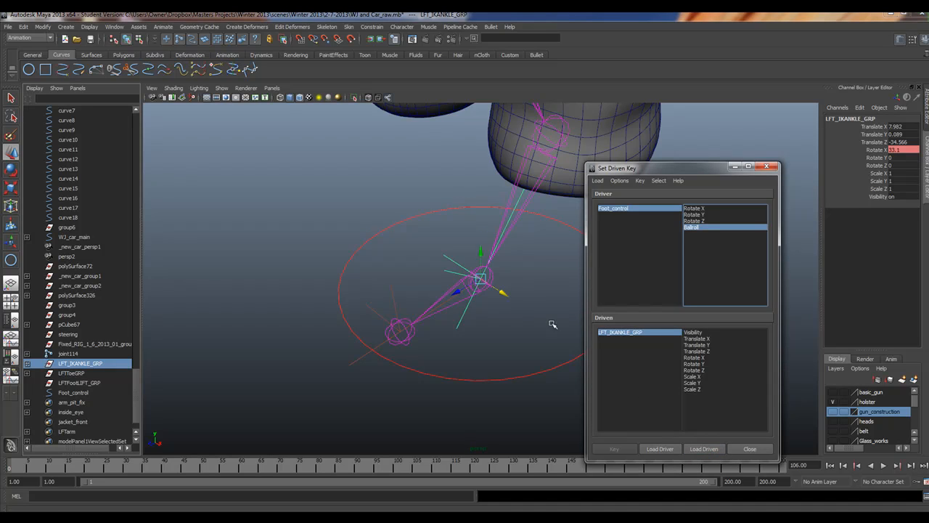
click(699, 358)
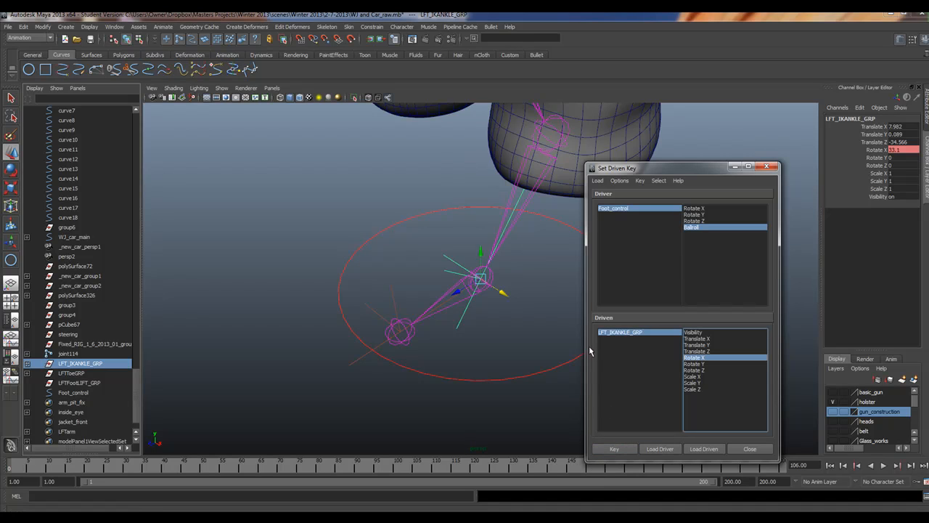
click(616, 449)
Step: Compare the channel values of Foot_control and LFT_IKANKLE_GRP by selecting each in turn
click(498, 378)
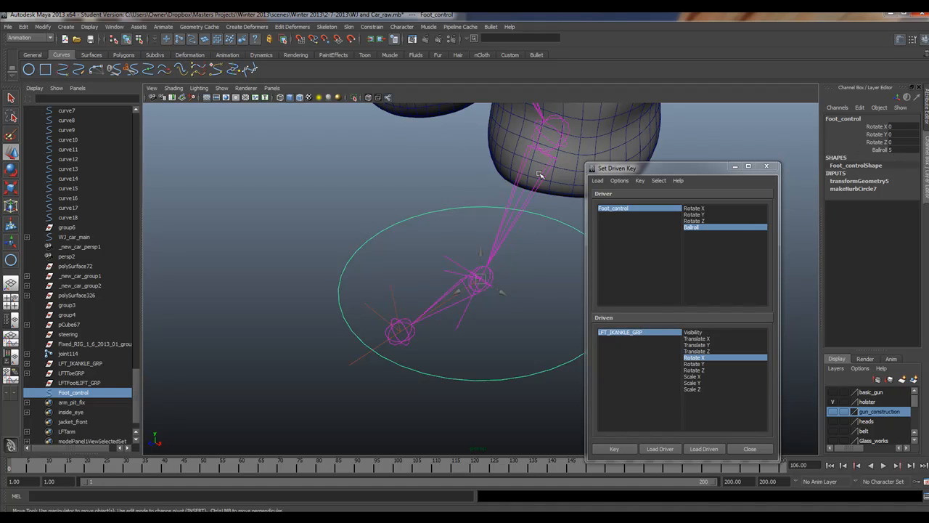
click(71, 364)
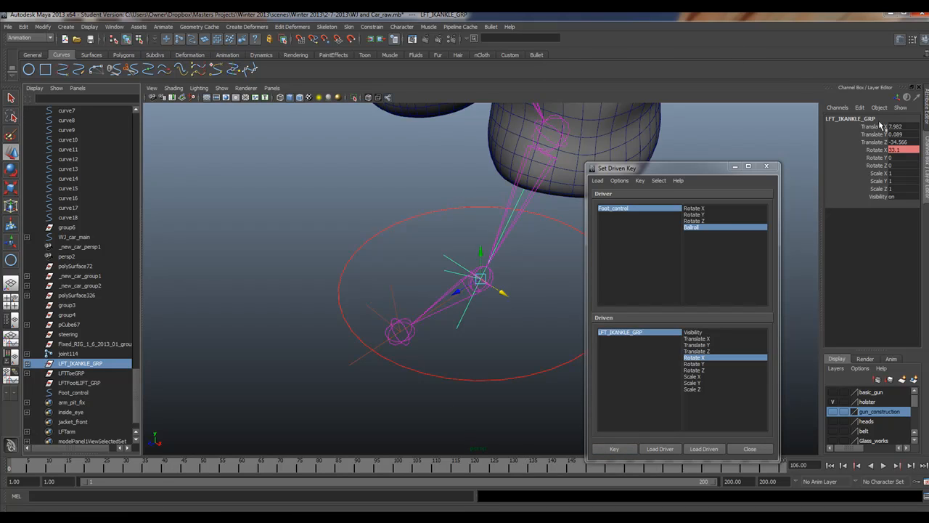
click(457, 369)
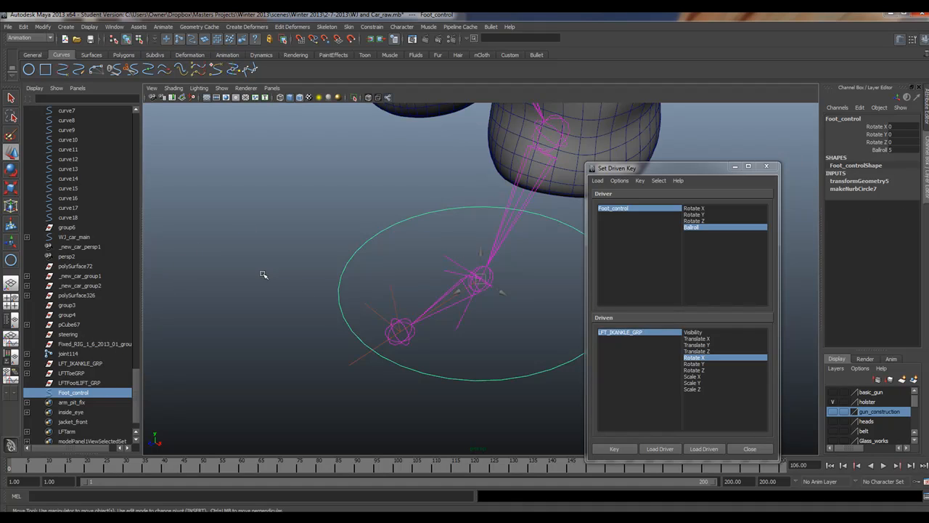
Step: Rotate LFT_IKANKLE_GRP to about 15.8 degrees around X, reselect Foot_control, and close Set Driven Key
click(94, 364)
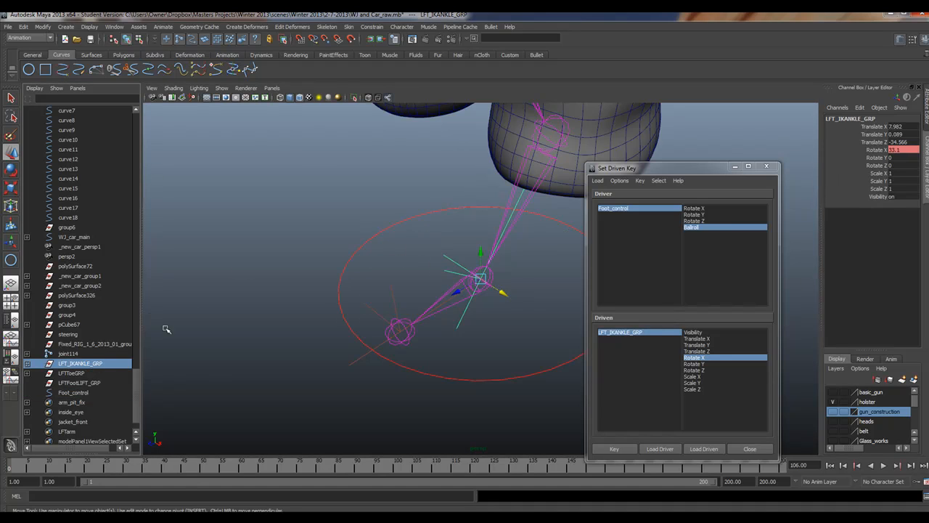
key(e)
drag(479, 250, 491, 242)
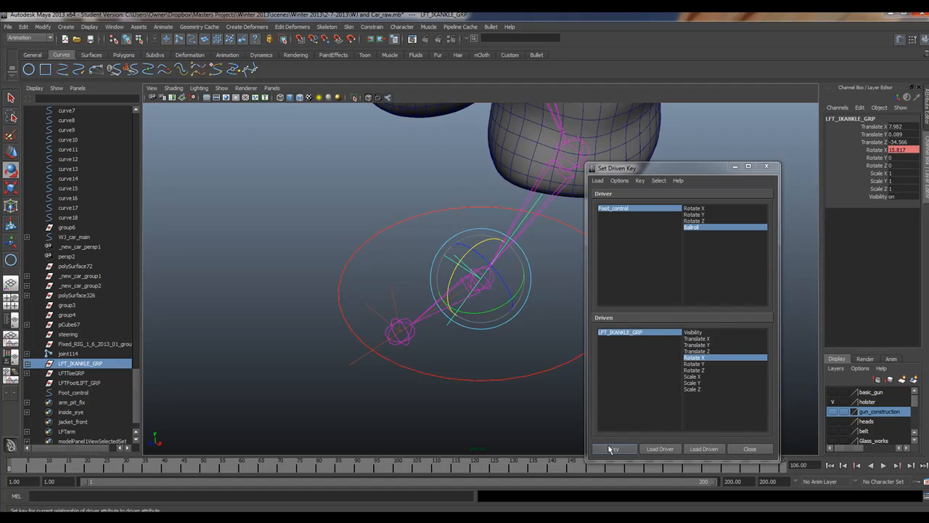
drag(493, 373, 466, 401)
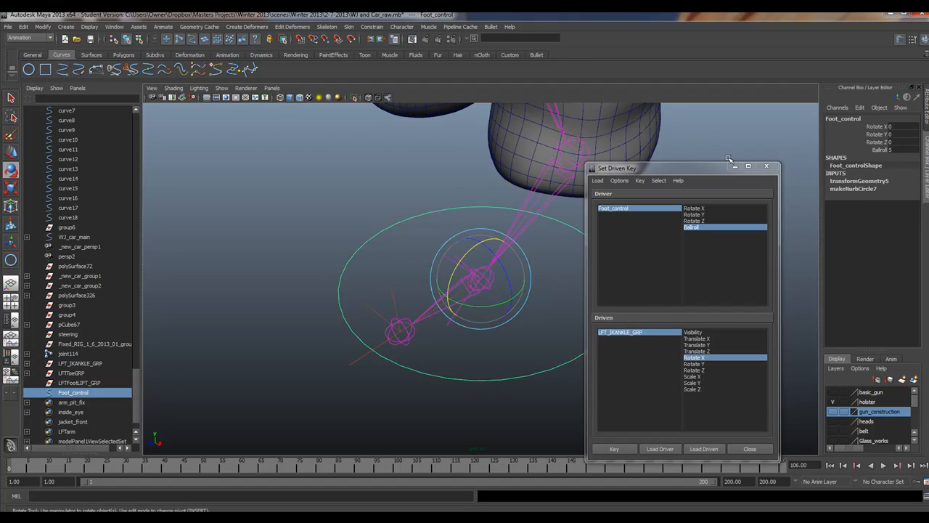
click(765, 166)
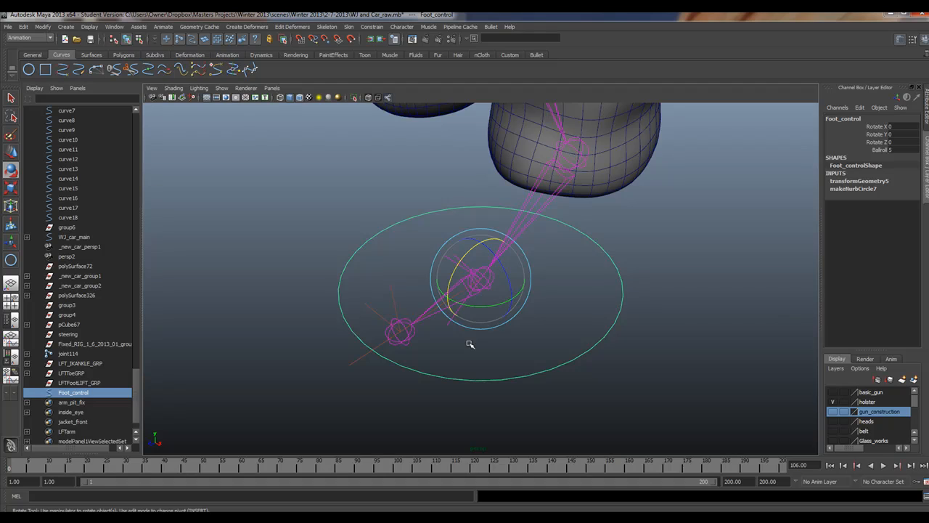
Step: Inspect the leg from several sides and select the left foot's control, groups and IK handles together
scroll(454, 303, down, 5)
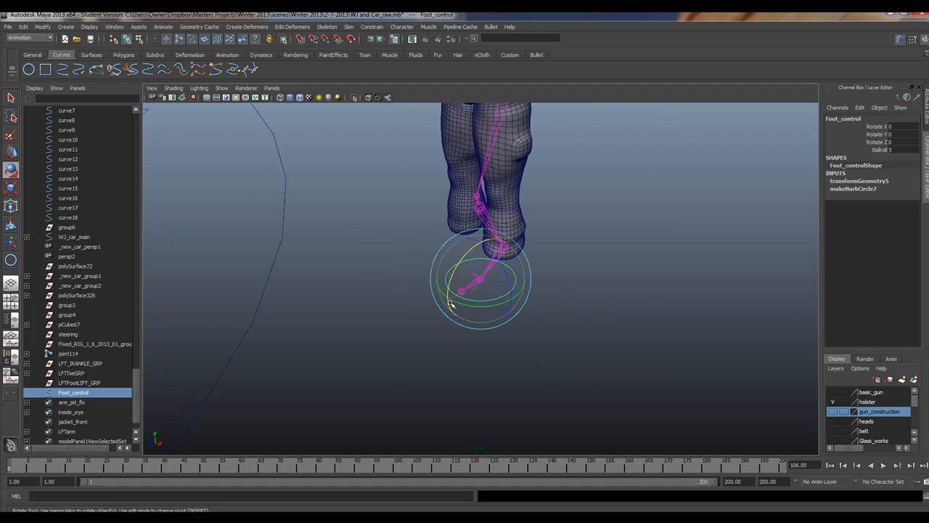
alt+drag(419, 231, 477, 227)
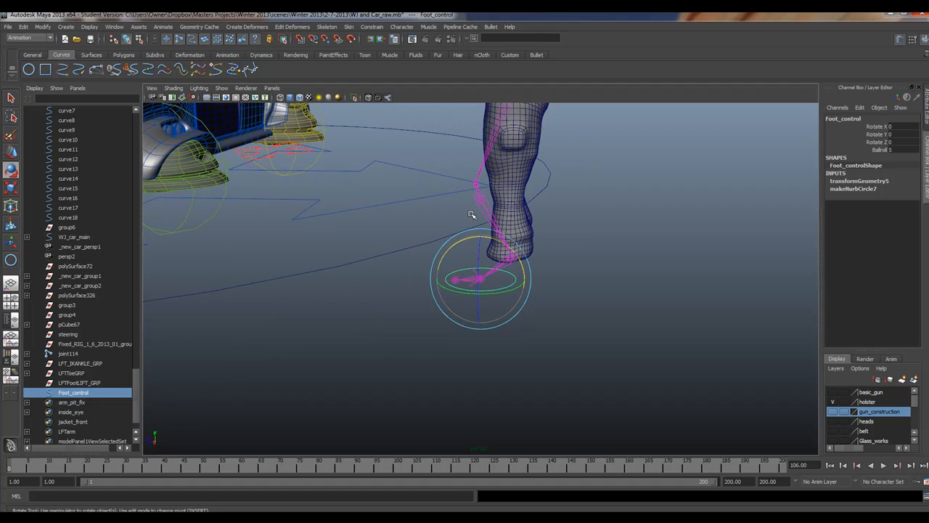
alt+drag(432, 249, 478, 268)
alt+drag(543, 245, 441, 215)
alt+drag(507, 188, 511, 264)
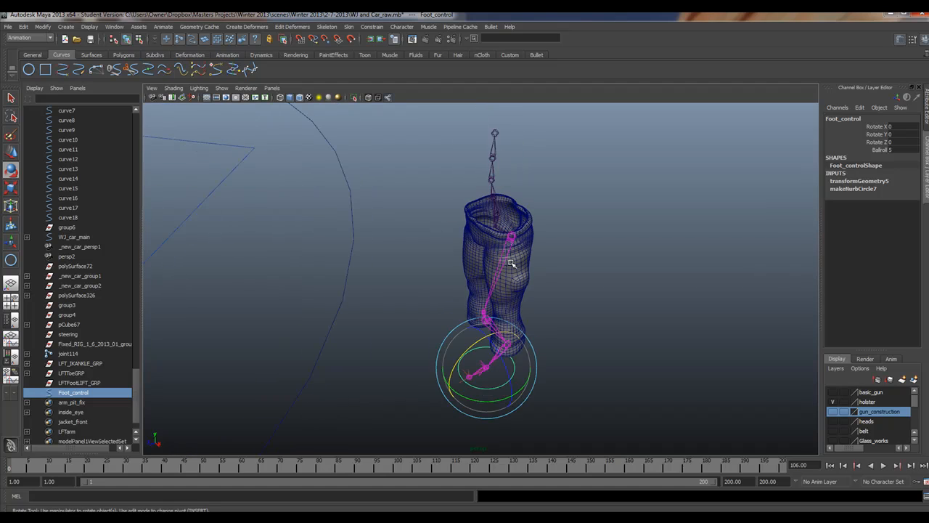
drag(430, 319, 582, 450)
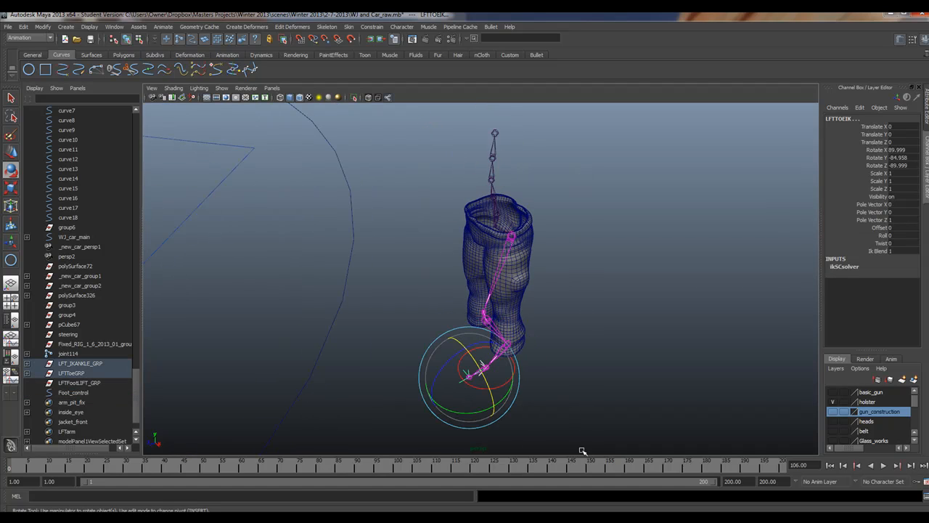